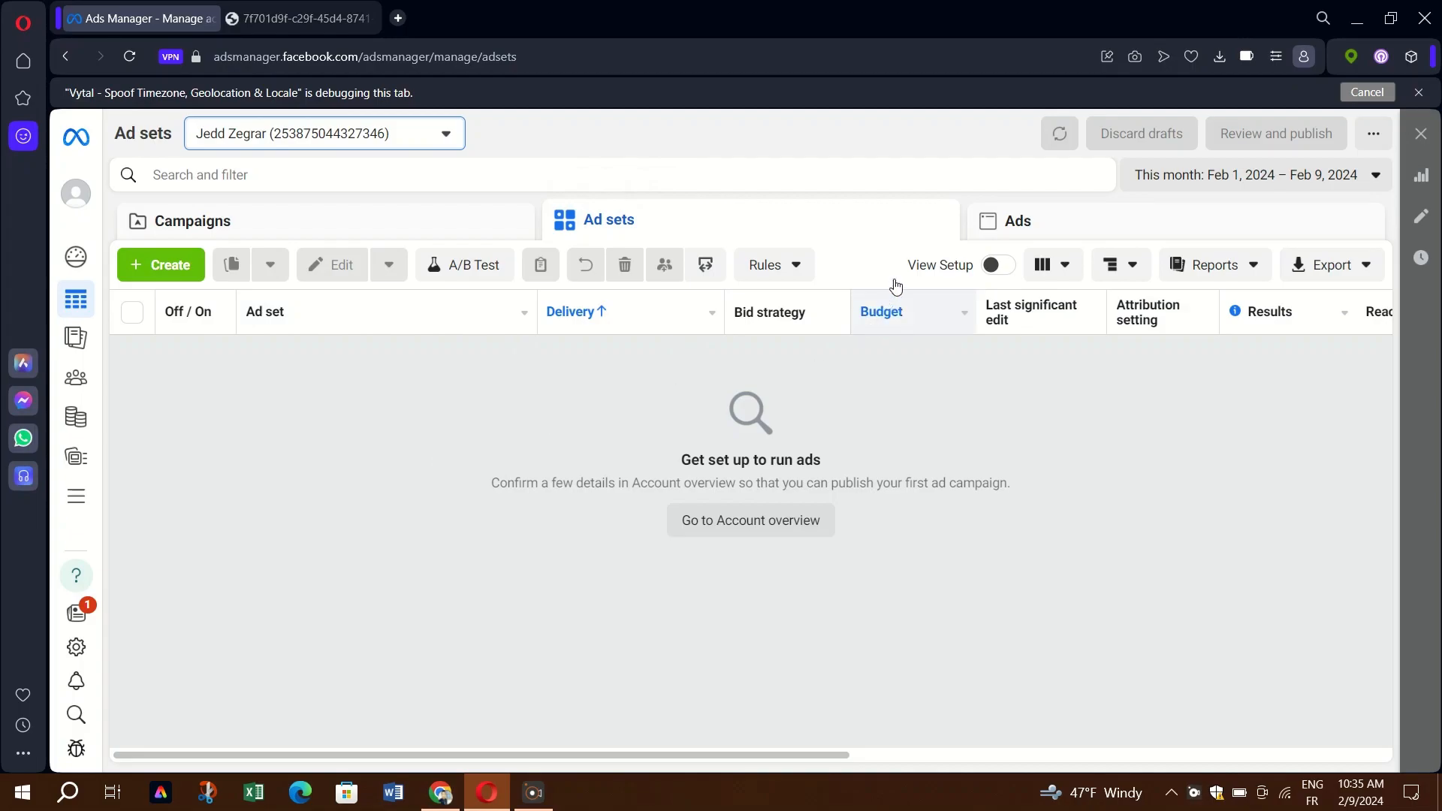
Show the empty Ads list, then glance at the cosmetics image tab and close it.
left_click(1004, 224)
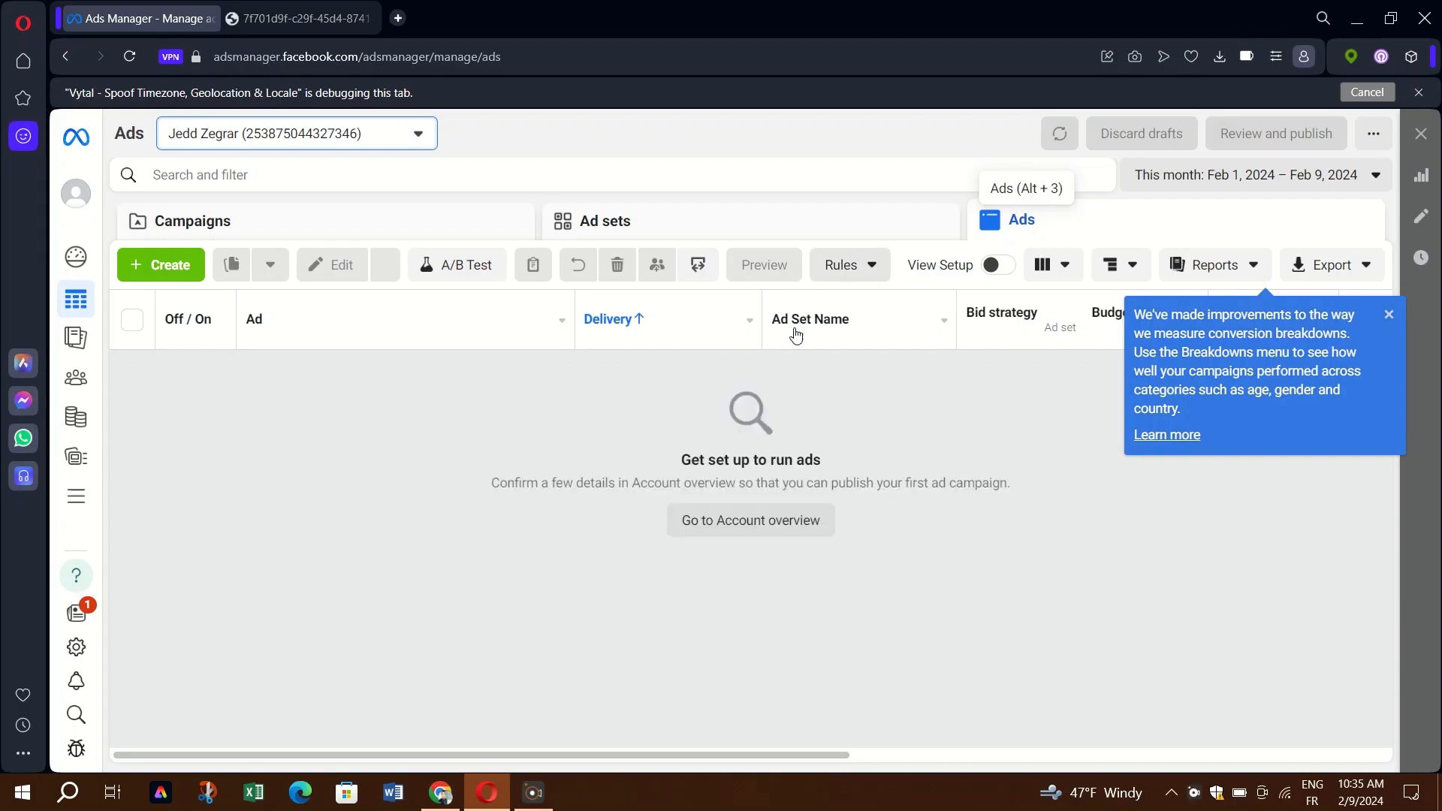
left_click(705, 534)
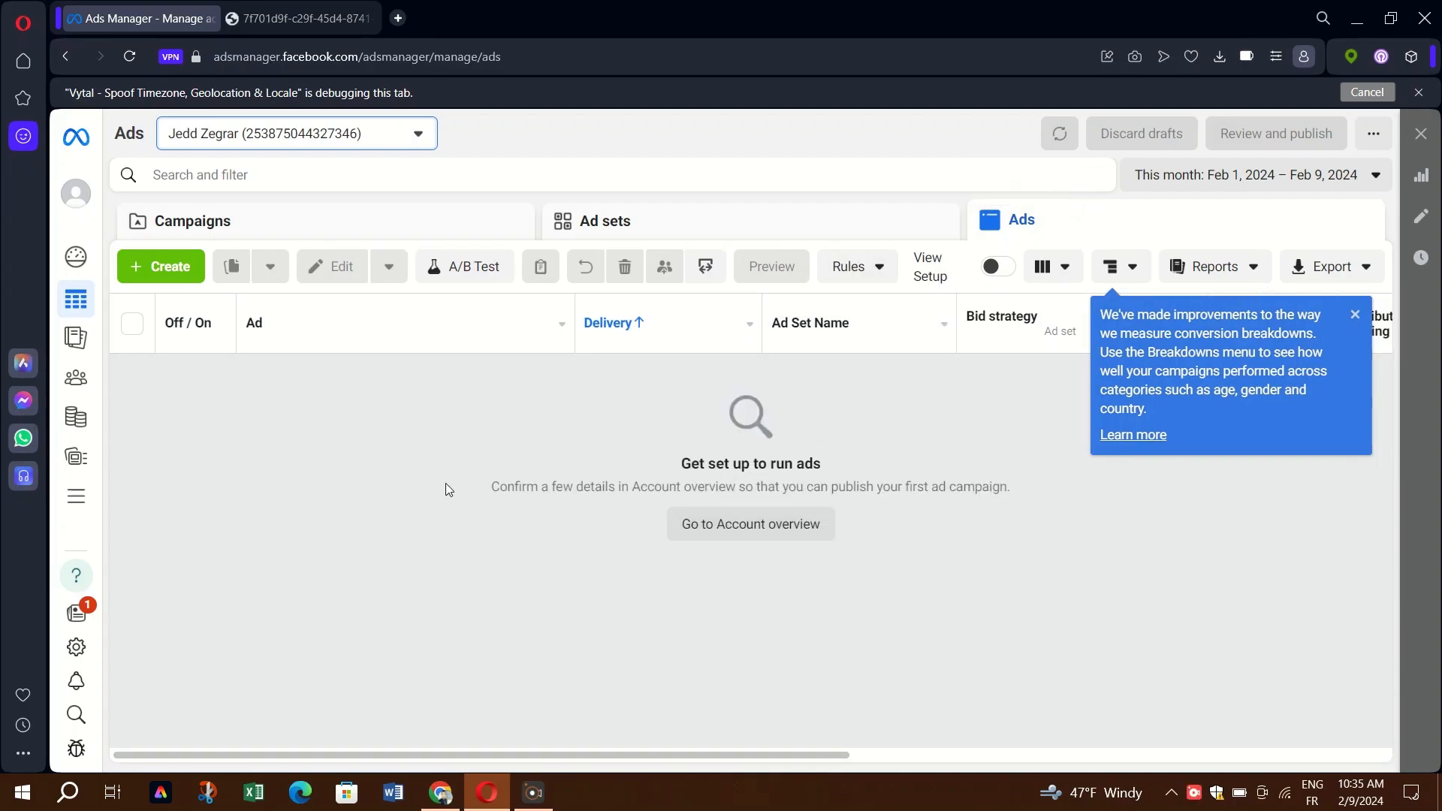
left_click(274, 6)
left_click(368, 18)
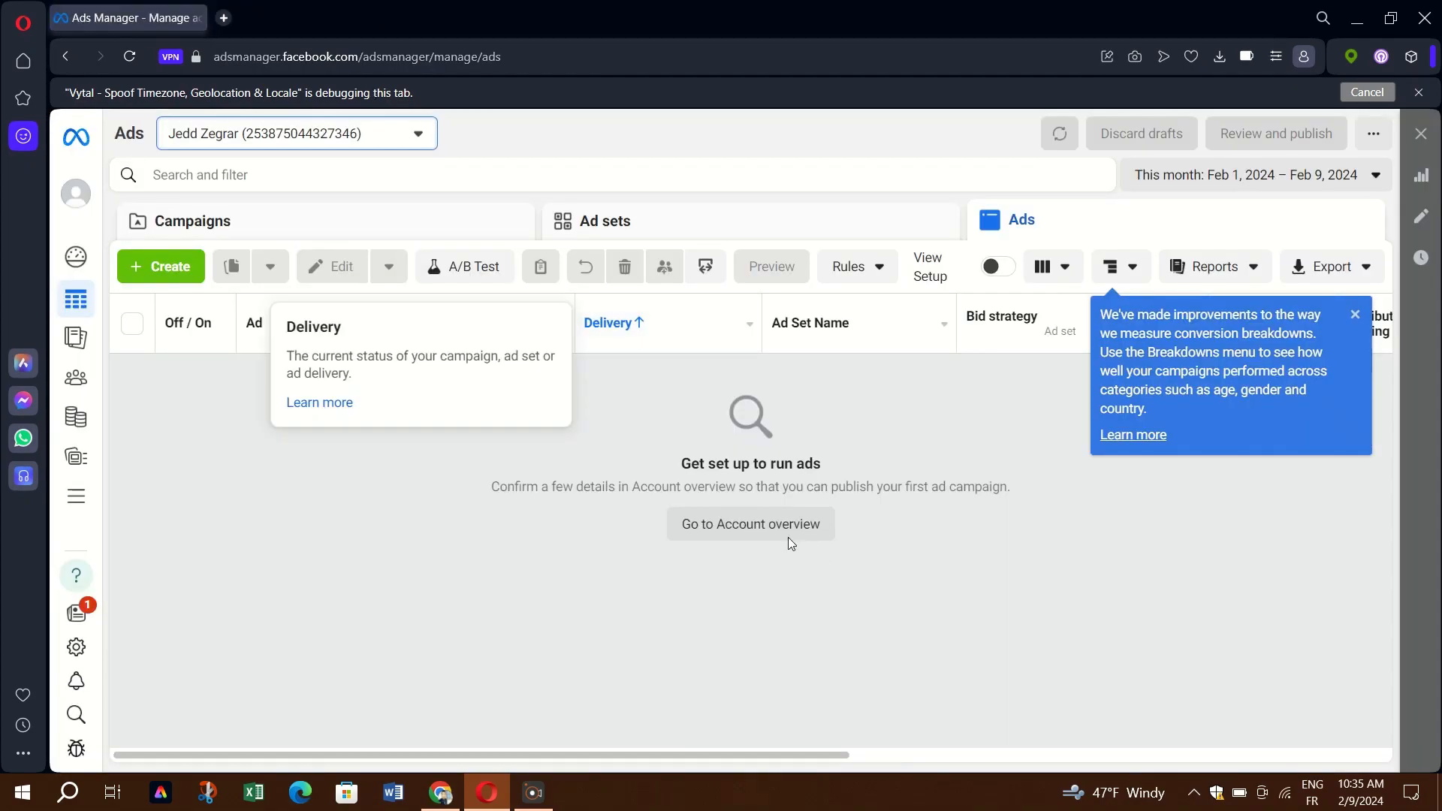
left_click(757, 531)
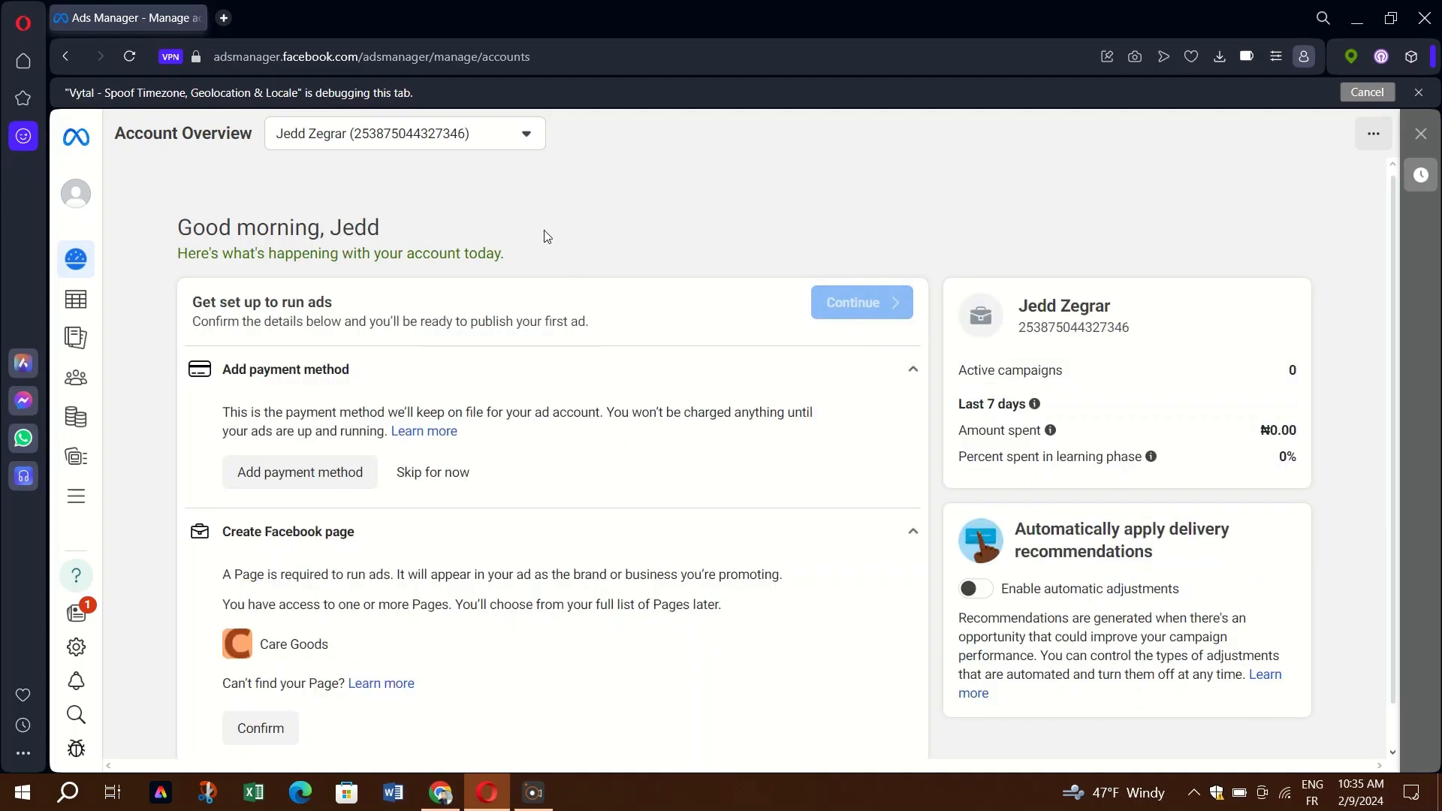
scroll(563, 353, "down", 3)
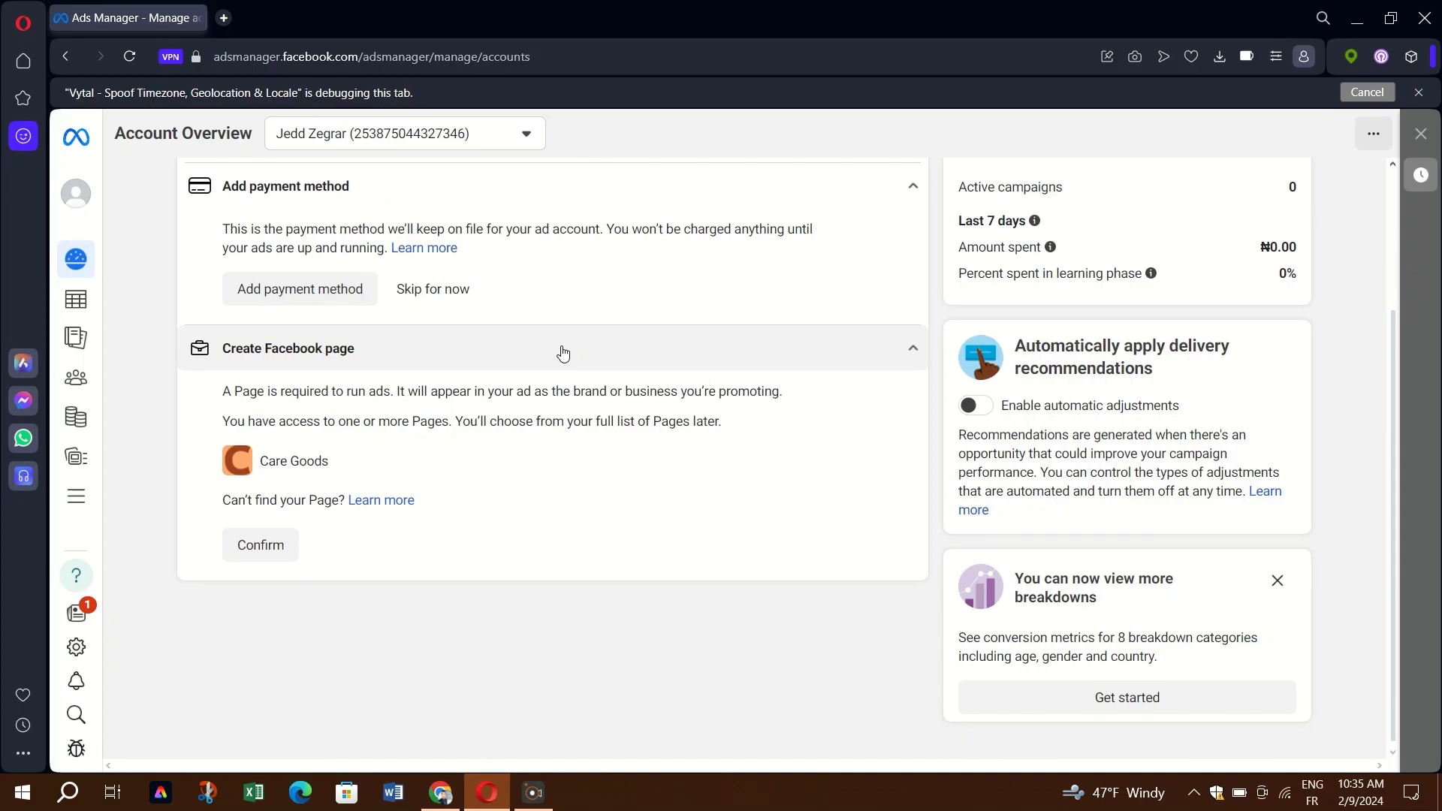
scroll(564, 352, "up", 3)
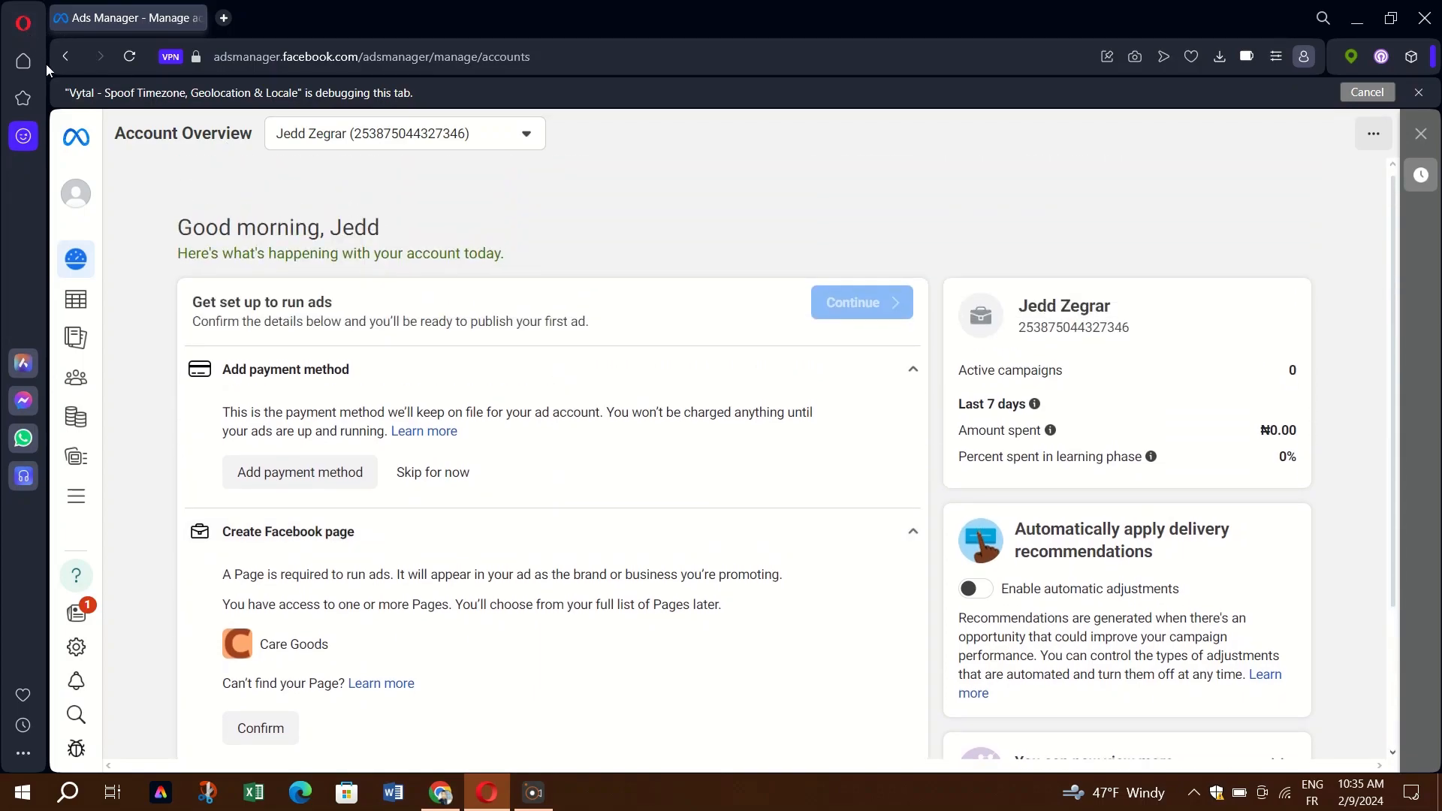
left_click(67, 57)
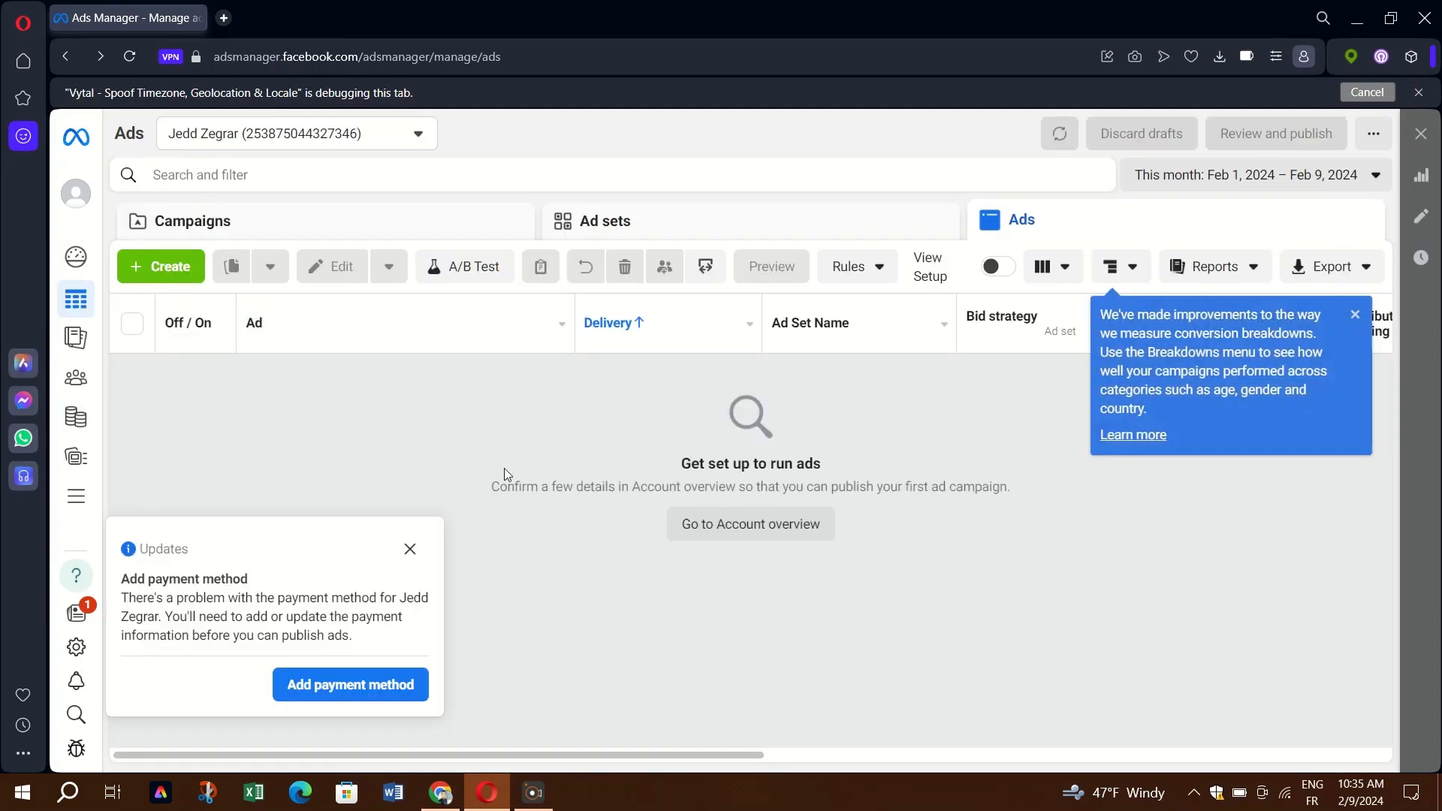
Dismiss the payment method update notice.
left_click(410, 549)
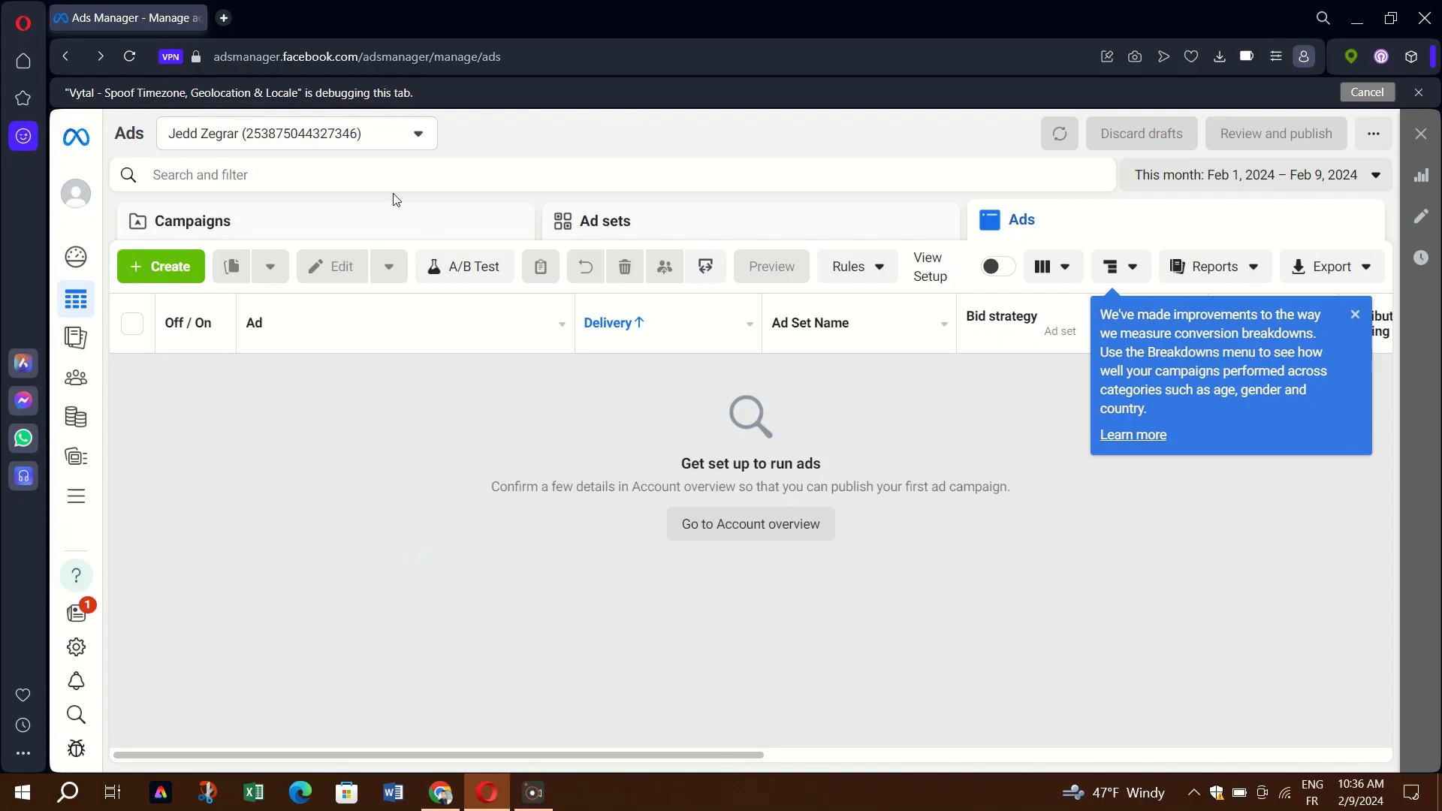
right_click(65, 189)
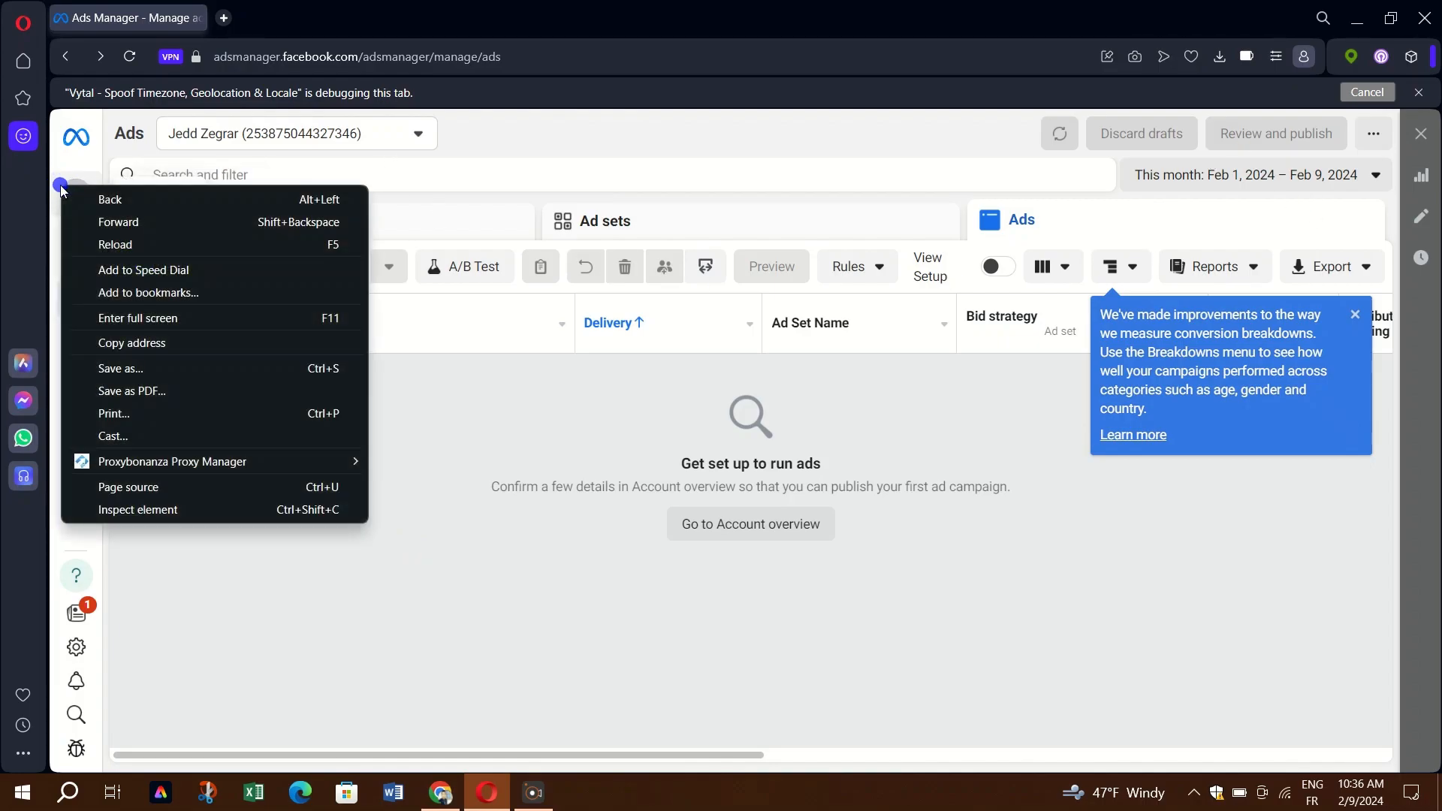
left_click(575, 427)
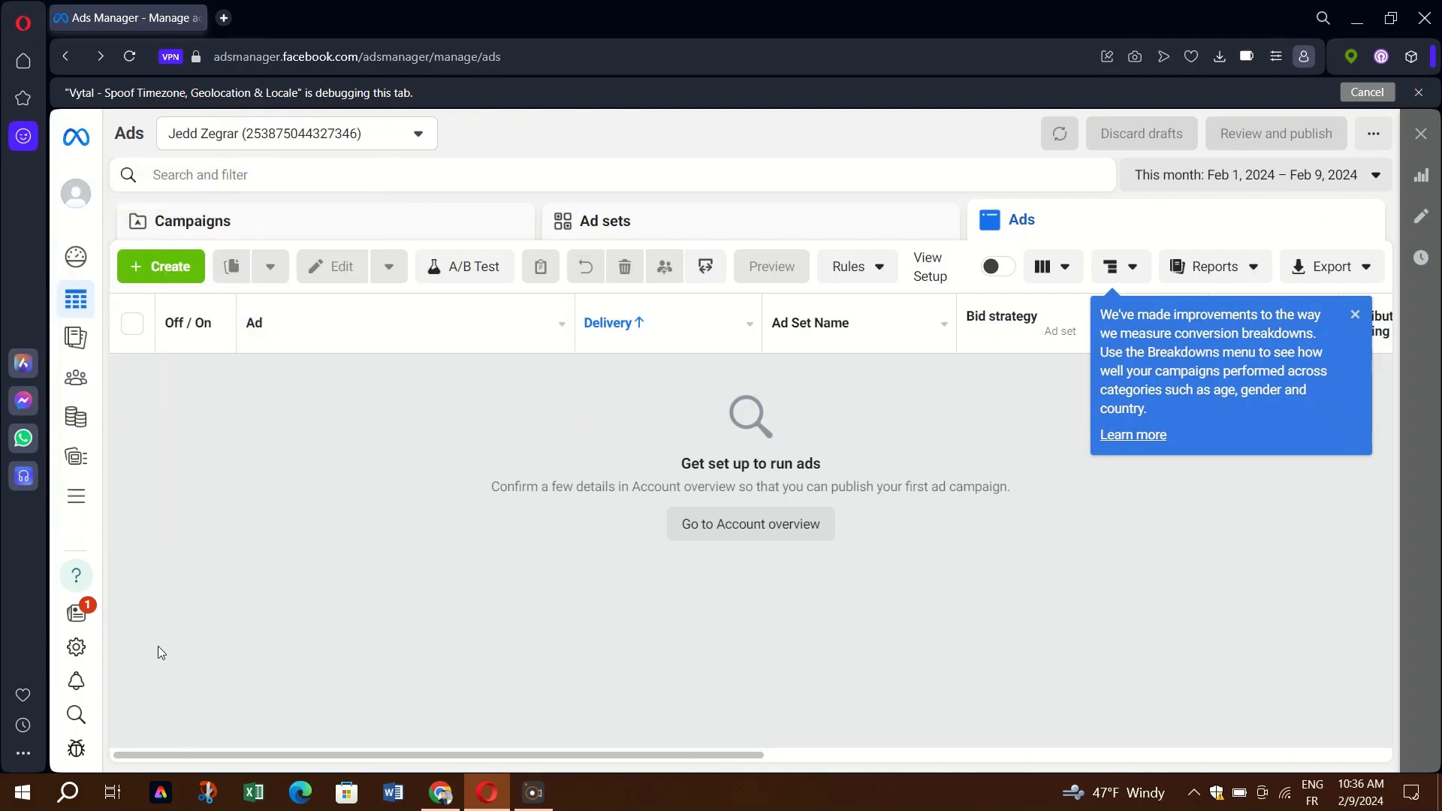
Browse the All tools list down to Ads Reporting, then close it without opening anything.
left_click(76, 492)
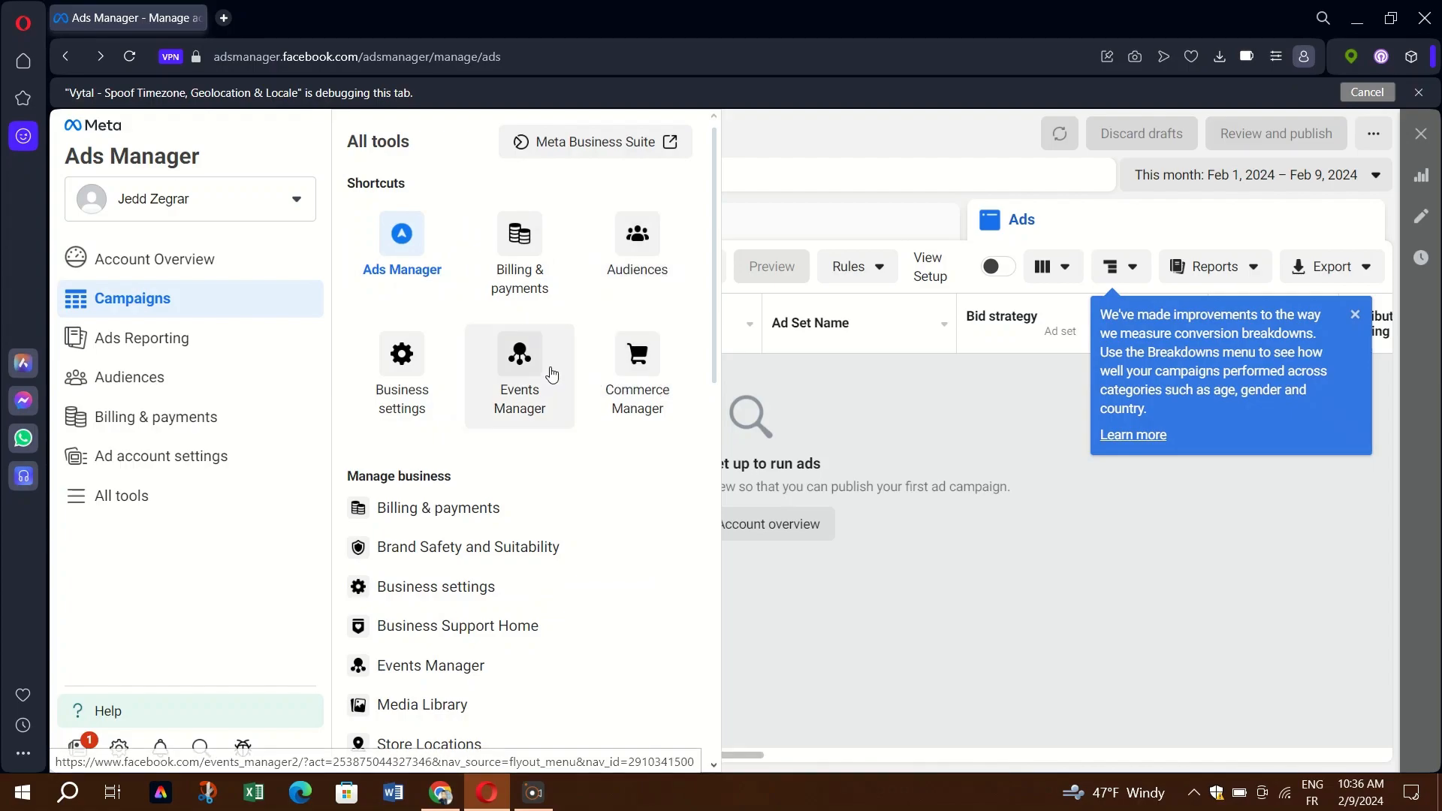
scroll(609, 508, "down", 1)
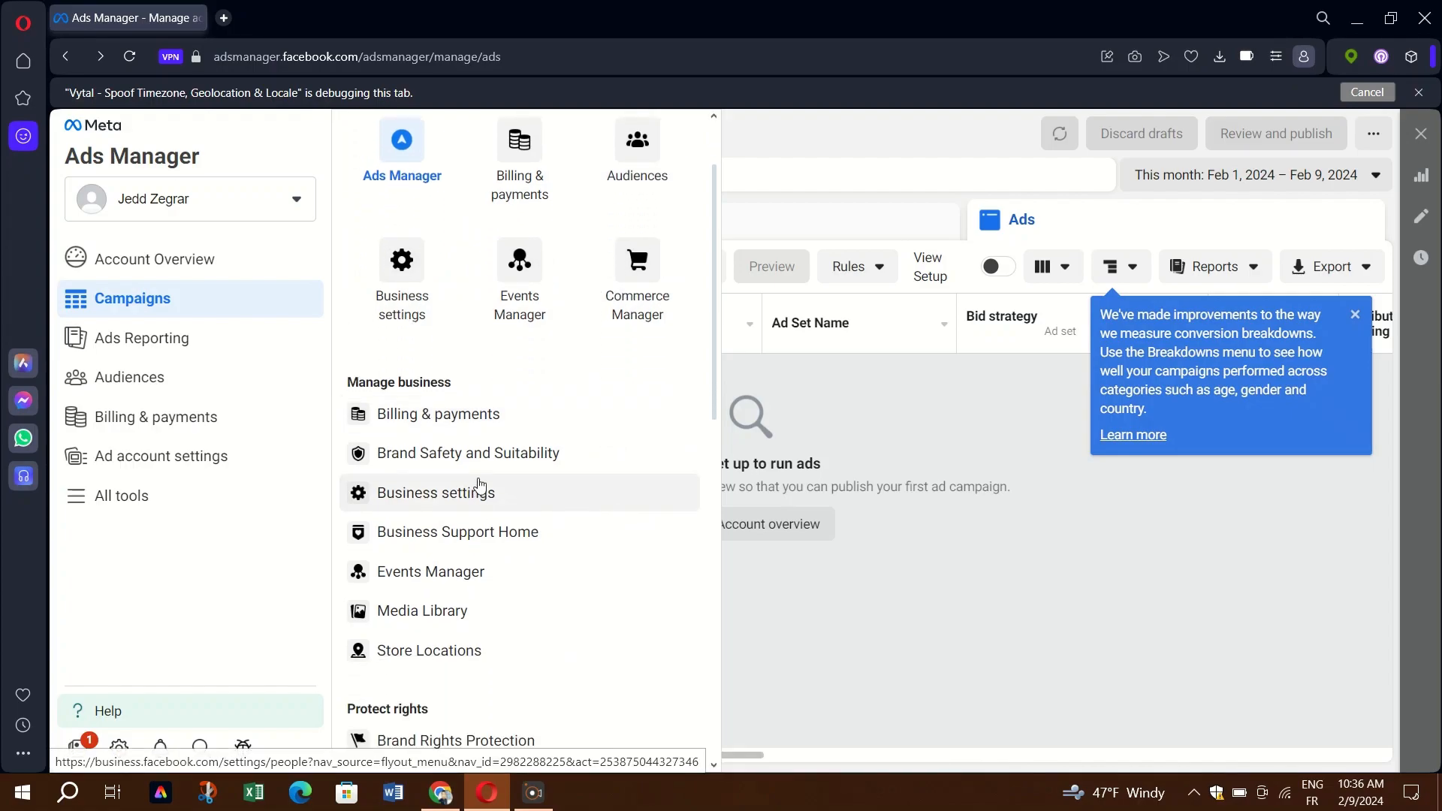
scroll(481, 489, "down", 3)
scroll(480, 486, "down", 2)
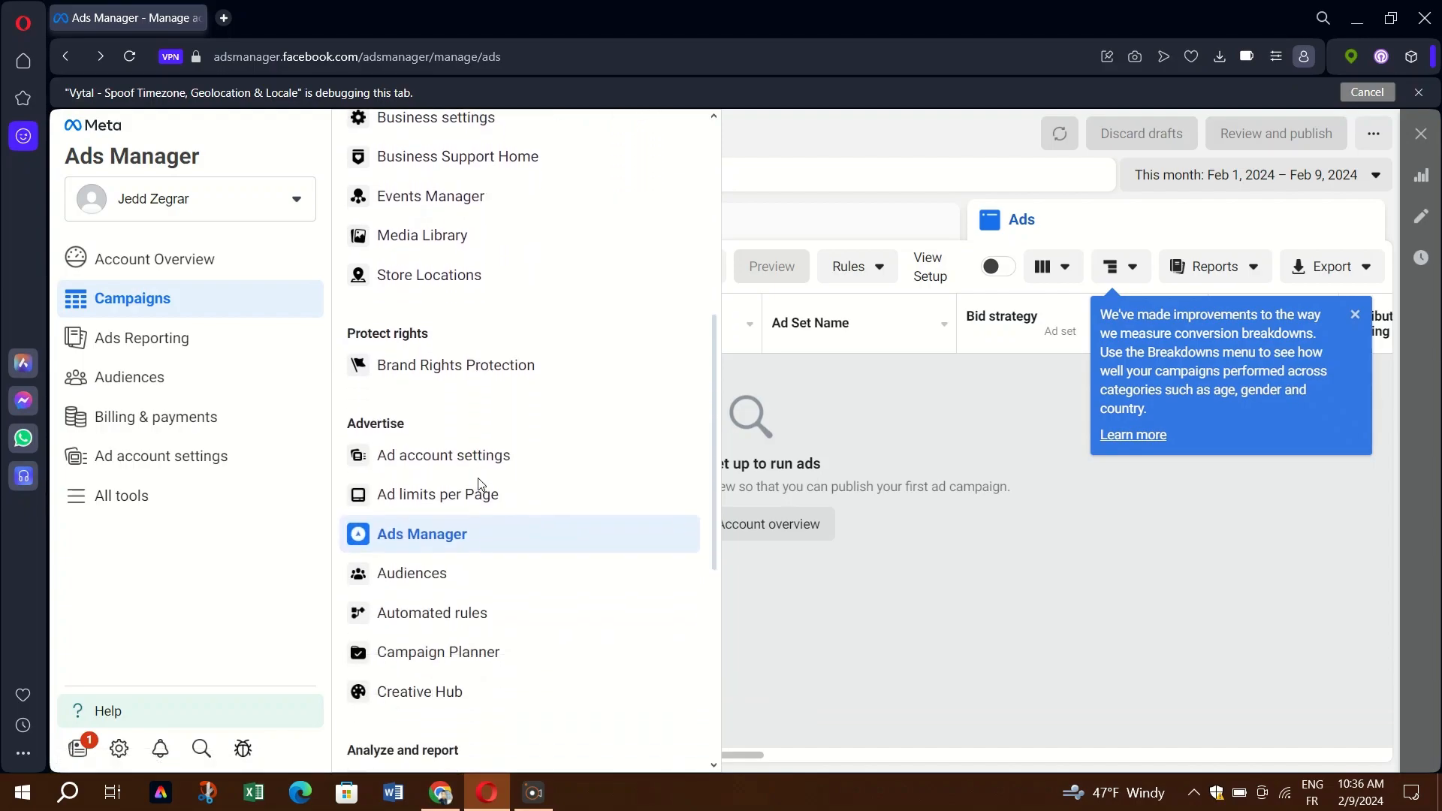
scroll(480, 486, "down", 1)
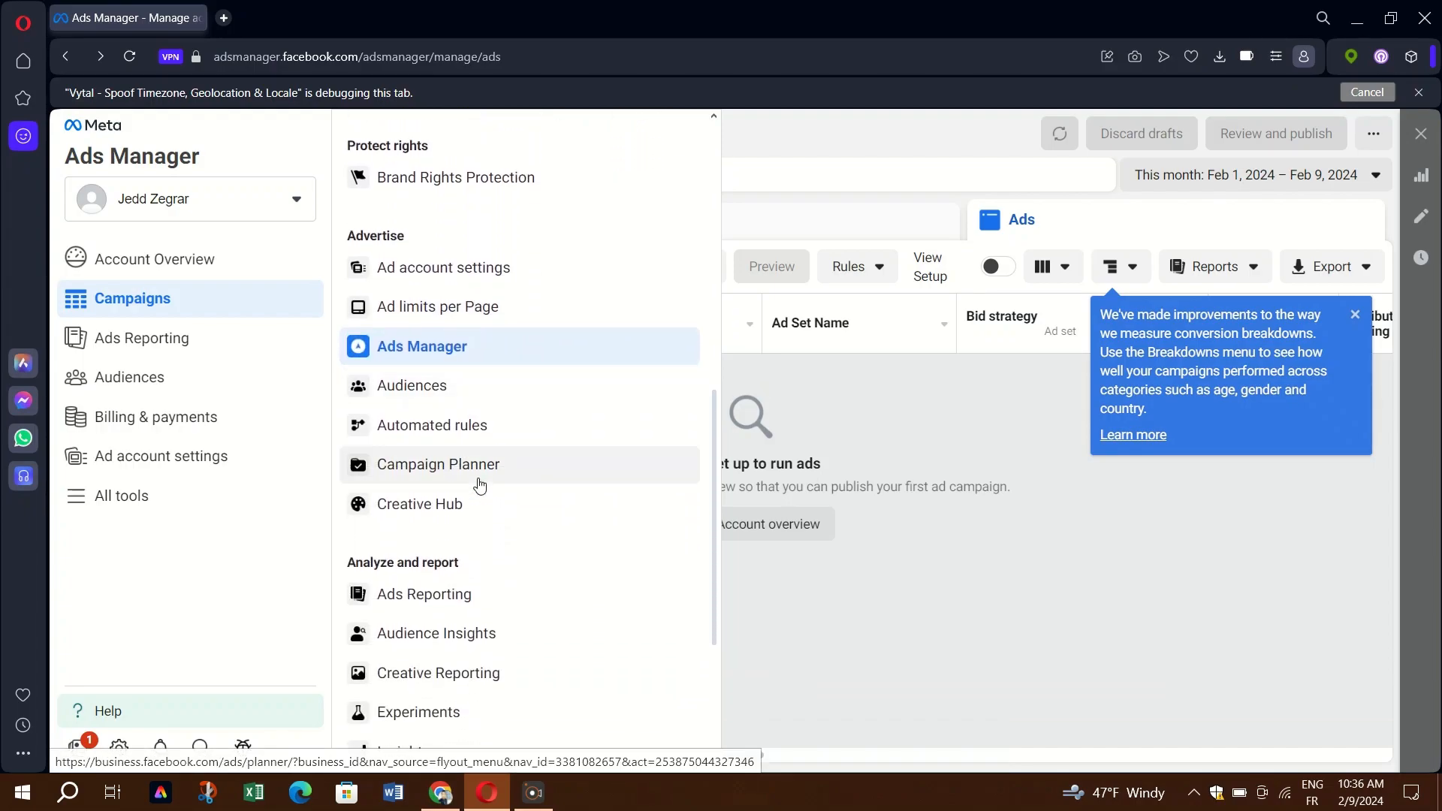
scroll(479, 485, "down", 1)
right_click(489, 511)
left_click(206, 579)
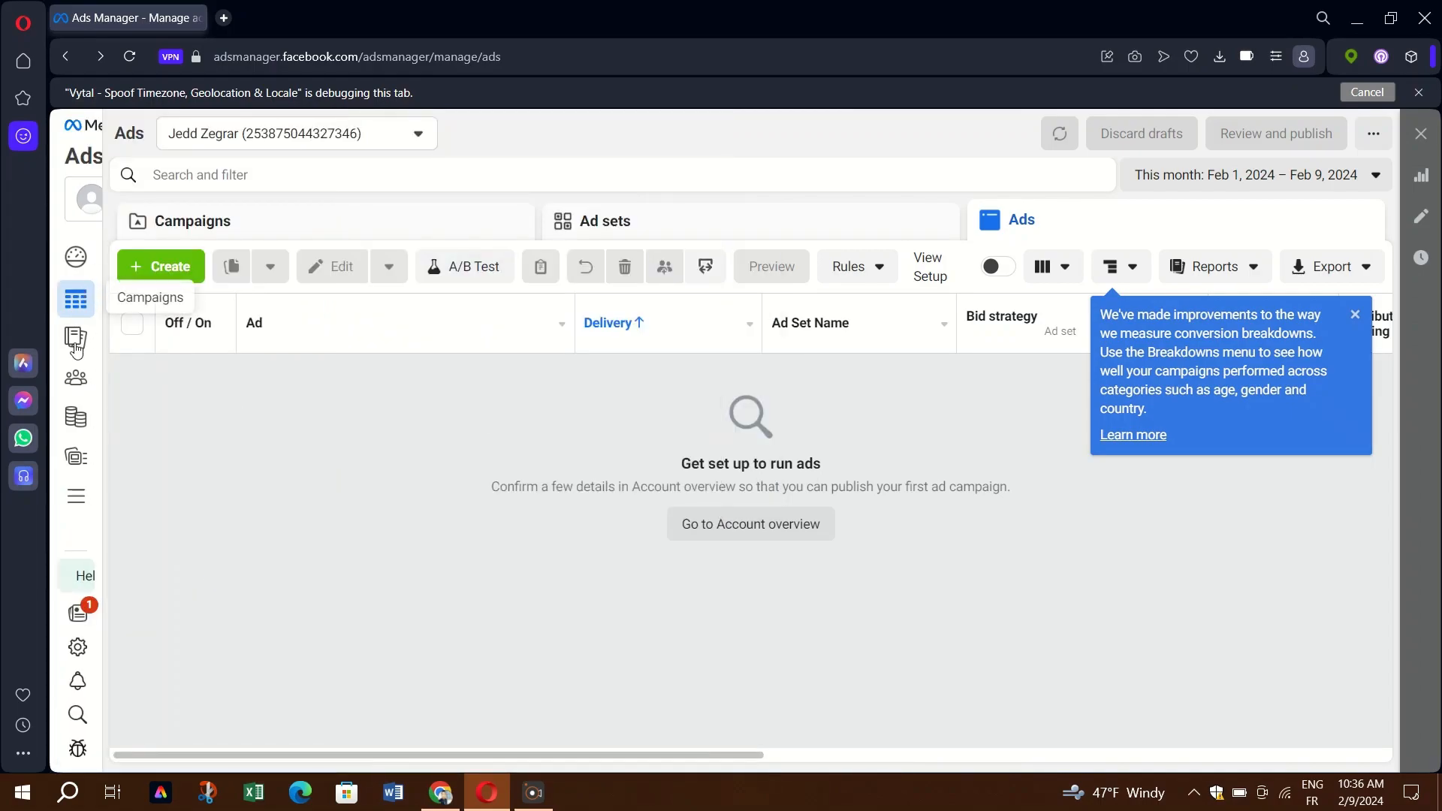
Open Audiences from All tools in a new browser tab, then close the tools panel.
mouse_move(86, 546)
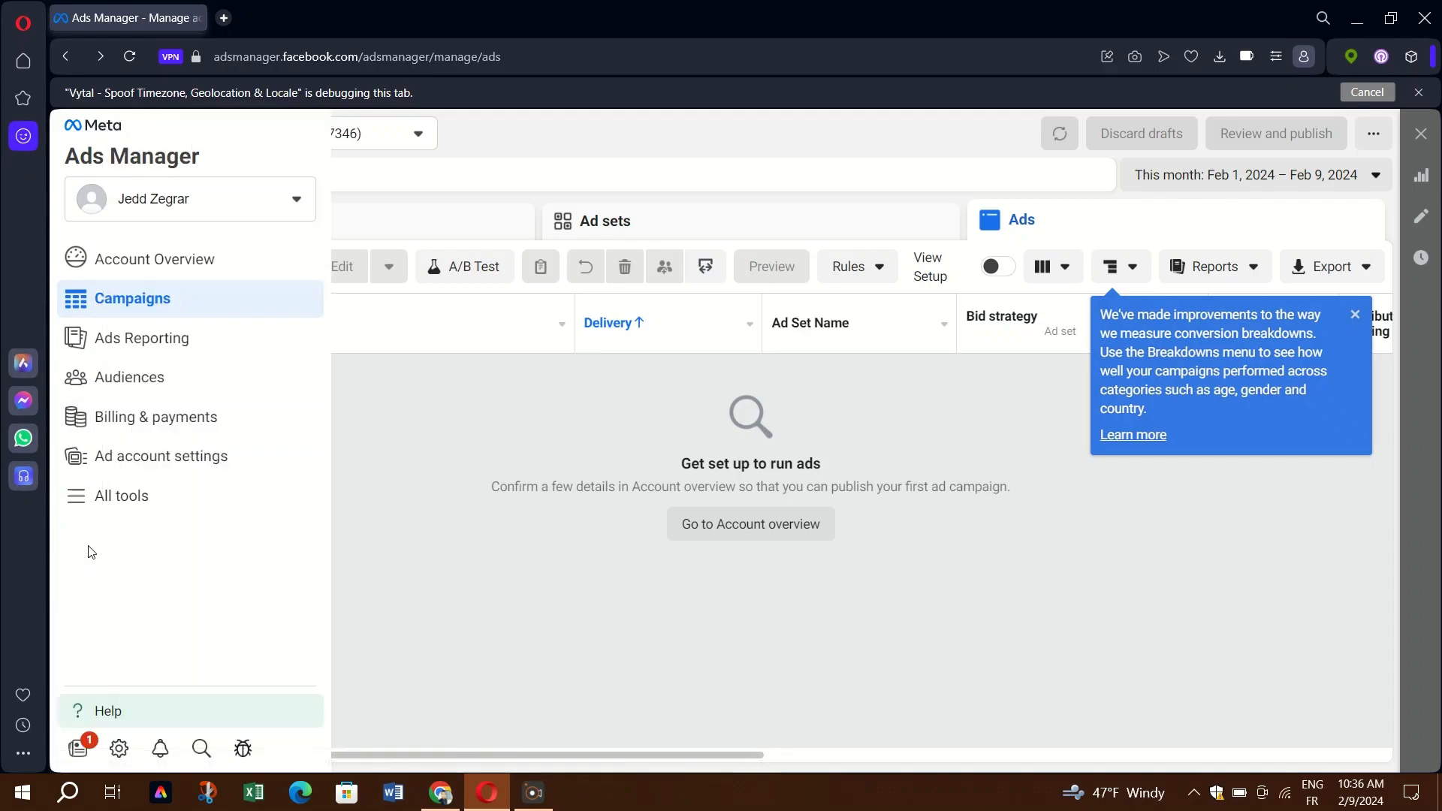
left_click(120, 494)
scroll(476, 453, "down", 7)
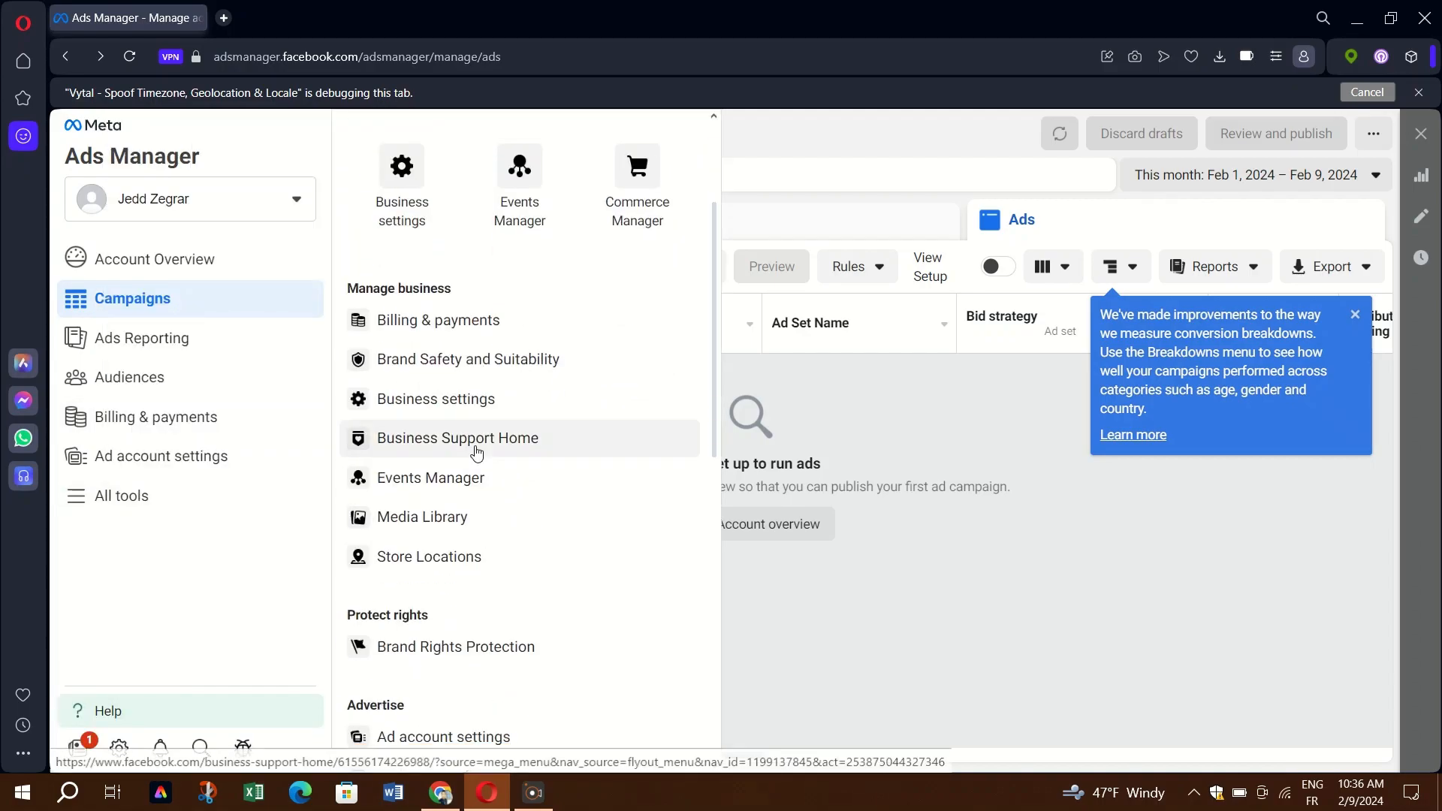
scroll(476, 451, "down", 1)
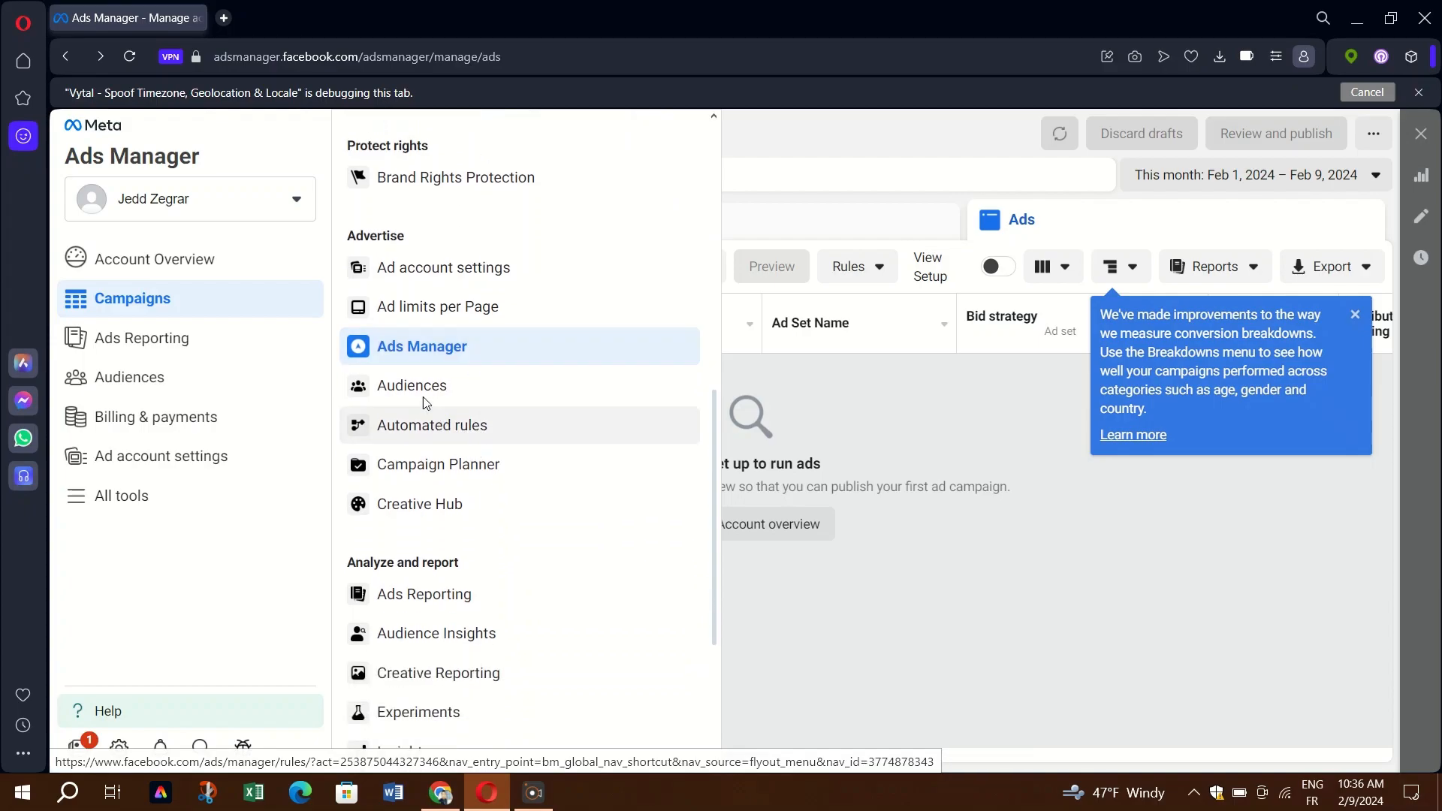
right_click(415, 384)
left_click(446, 400)
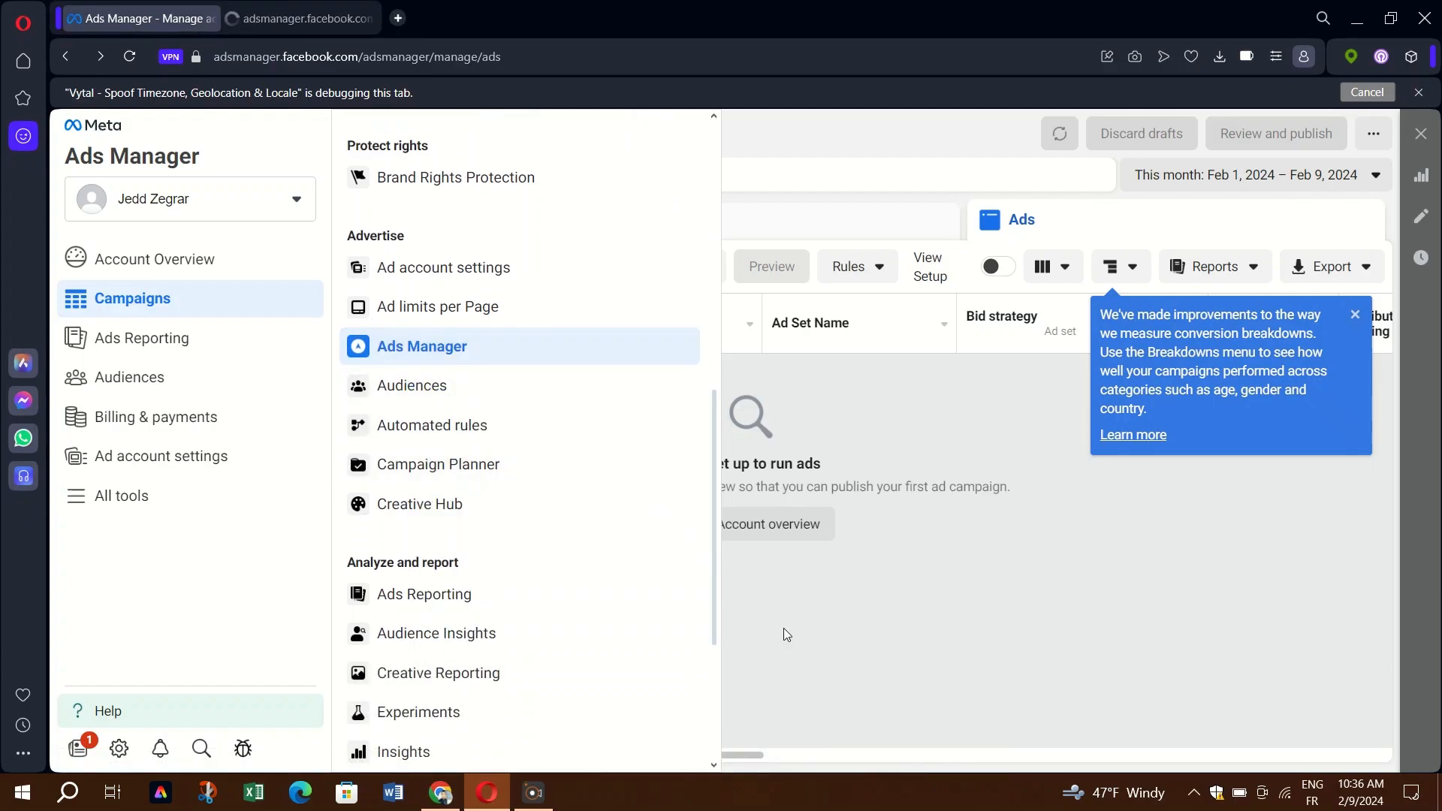
left_click(755, 634)
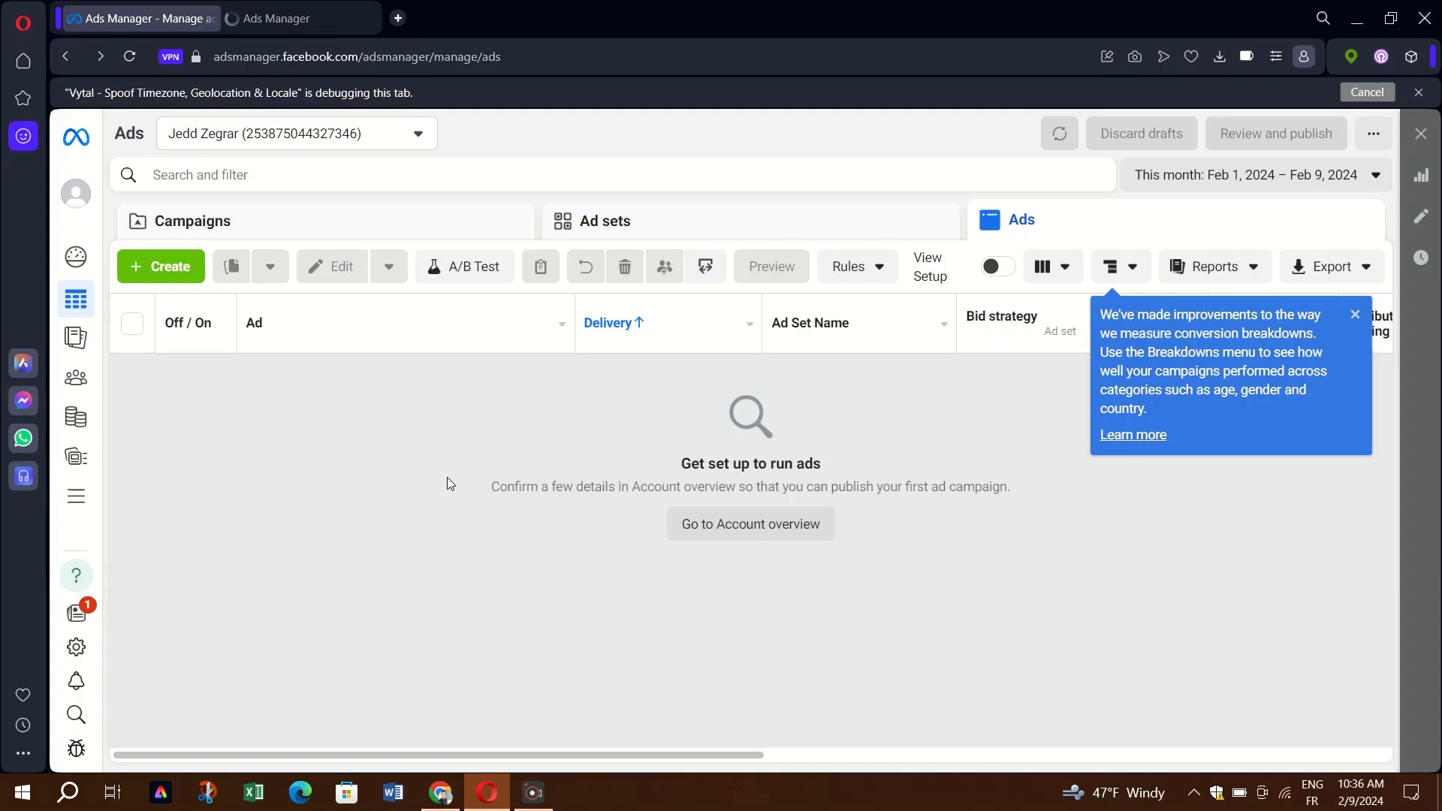
Check the Audiences tab, return to the ads list, then move to the other window's Campaigns page.
left_click(310, 9)
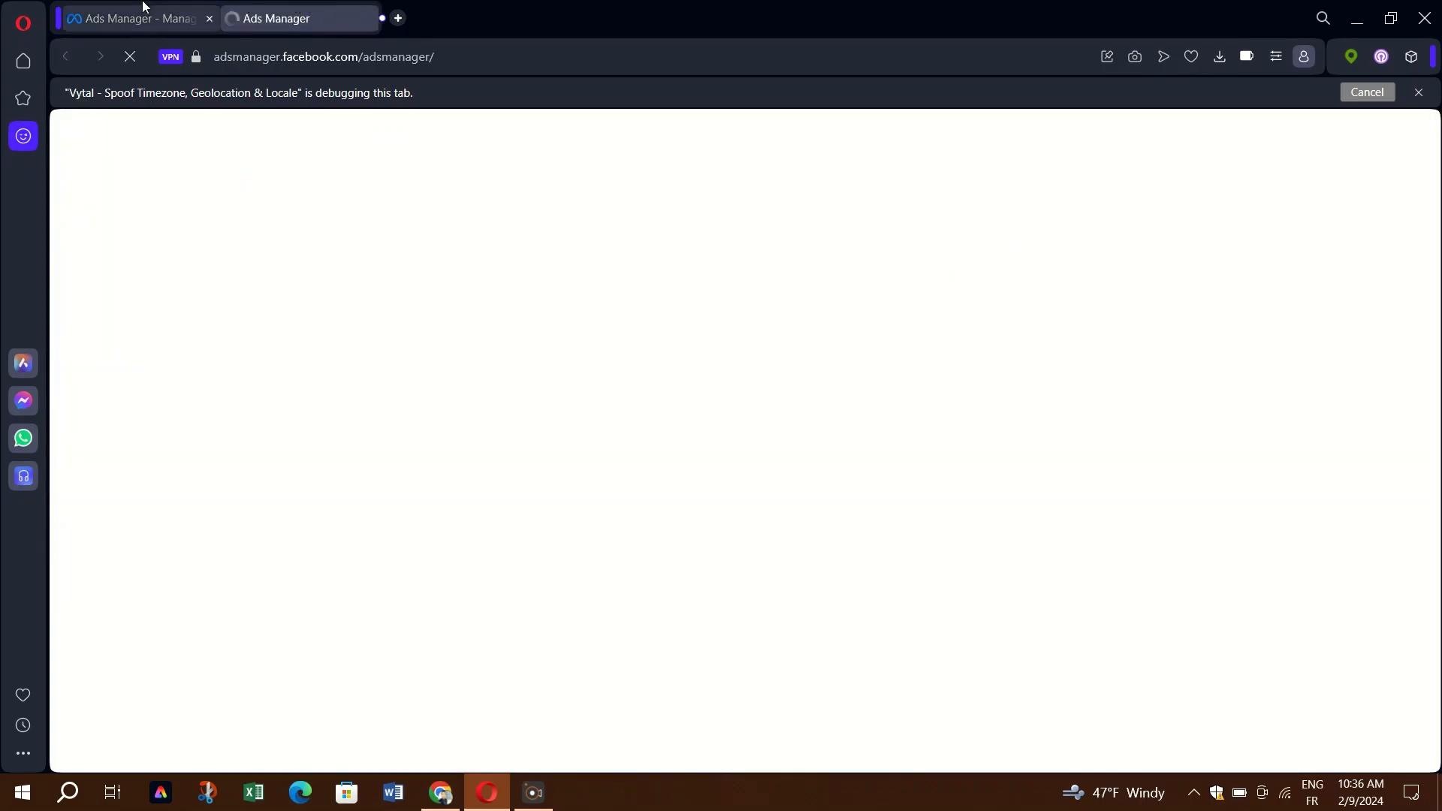
left_click(116, 7)
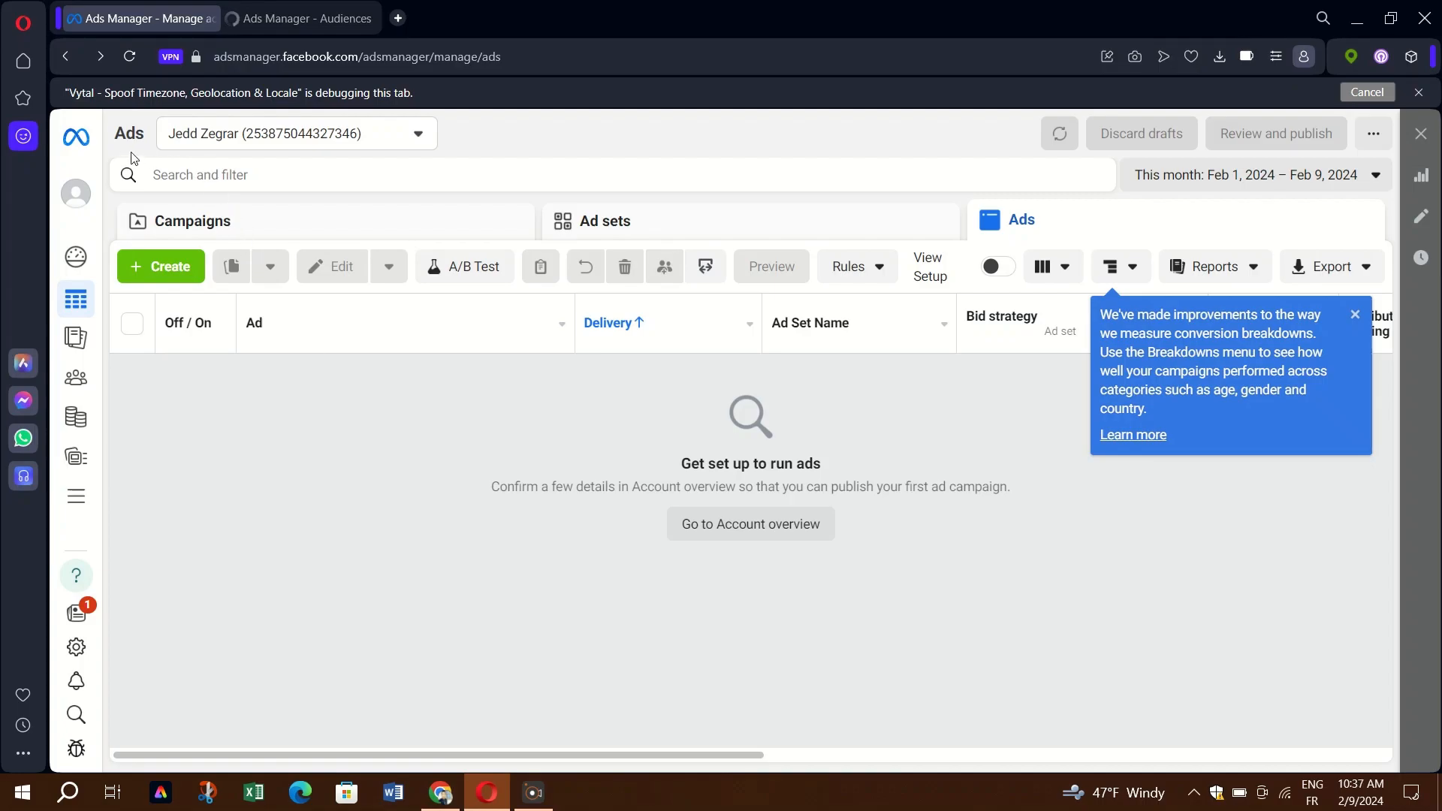
left_click(78, 498)
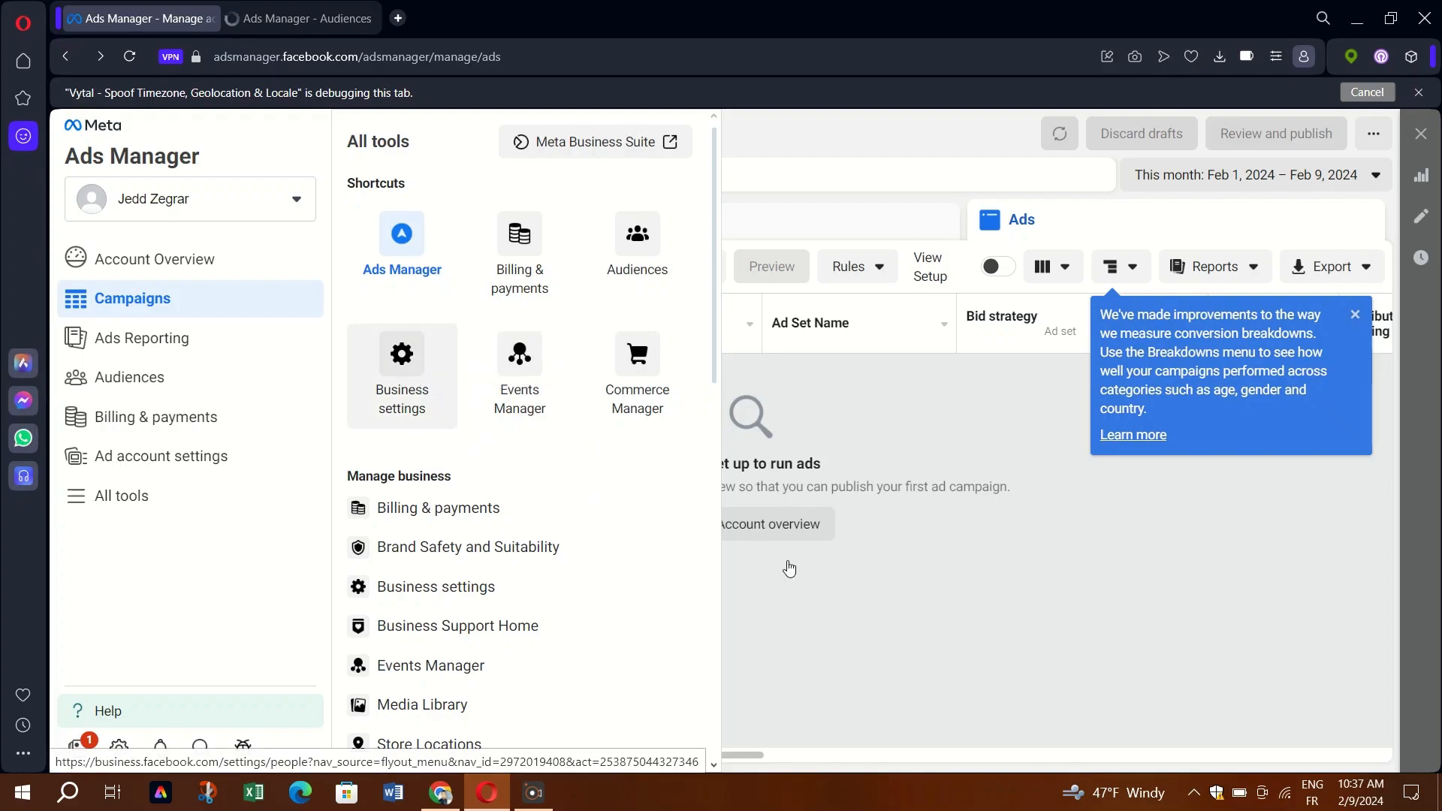
left_click(951, 651)
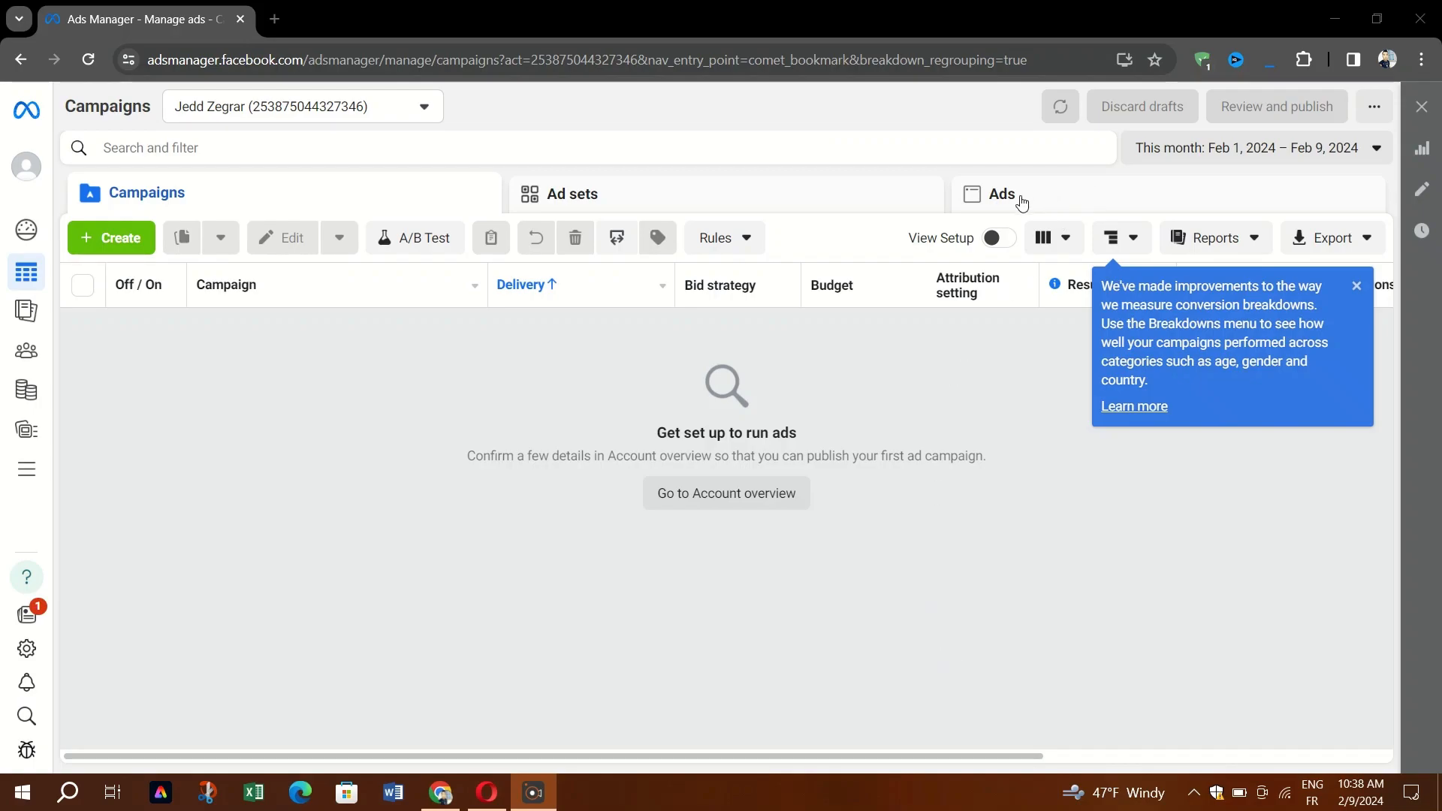
From Account Overview, start adding a payment method (Algeria, Nigerian Naira, Africa/Lagos time zone).
left_click(1357, 285)
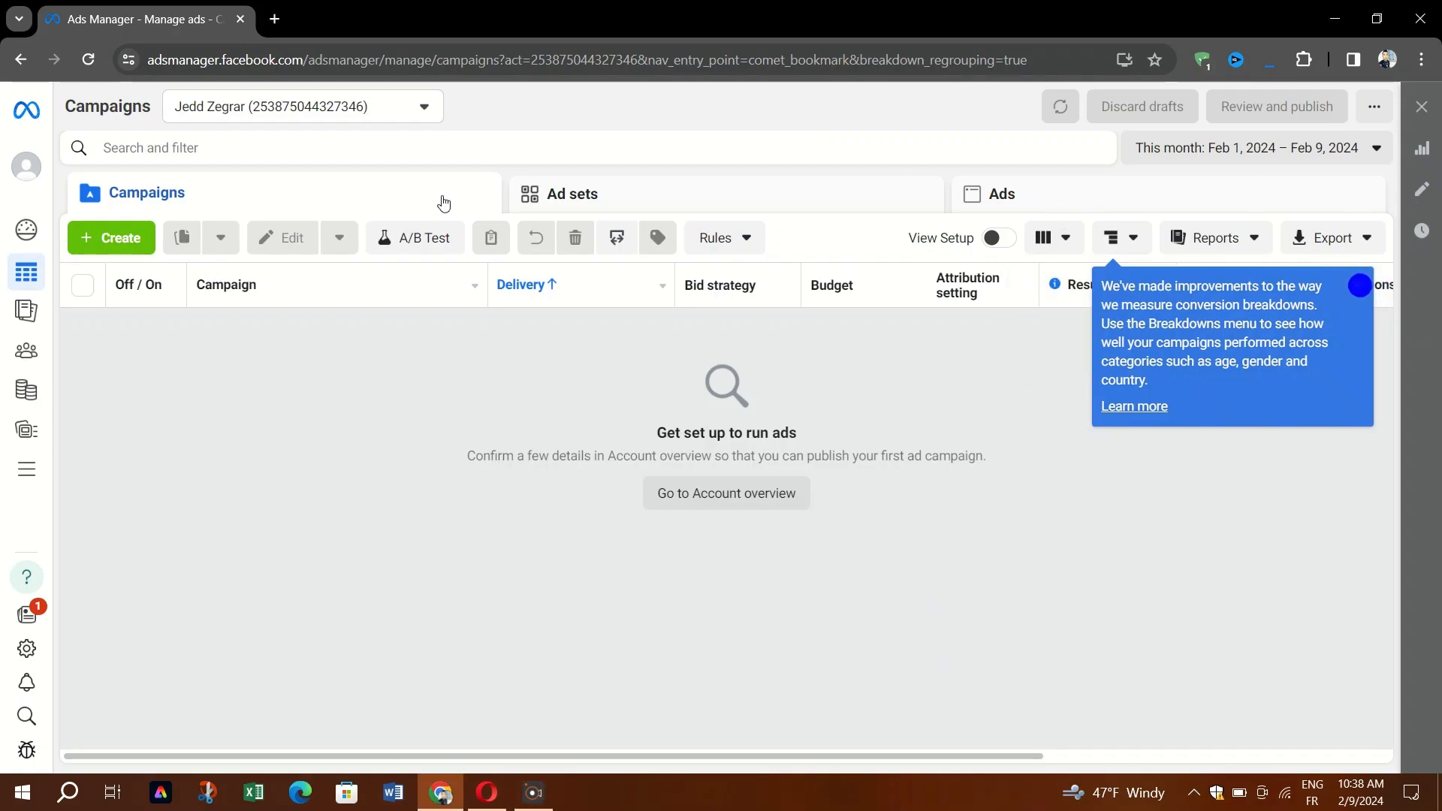
left_click(15, 237)
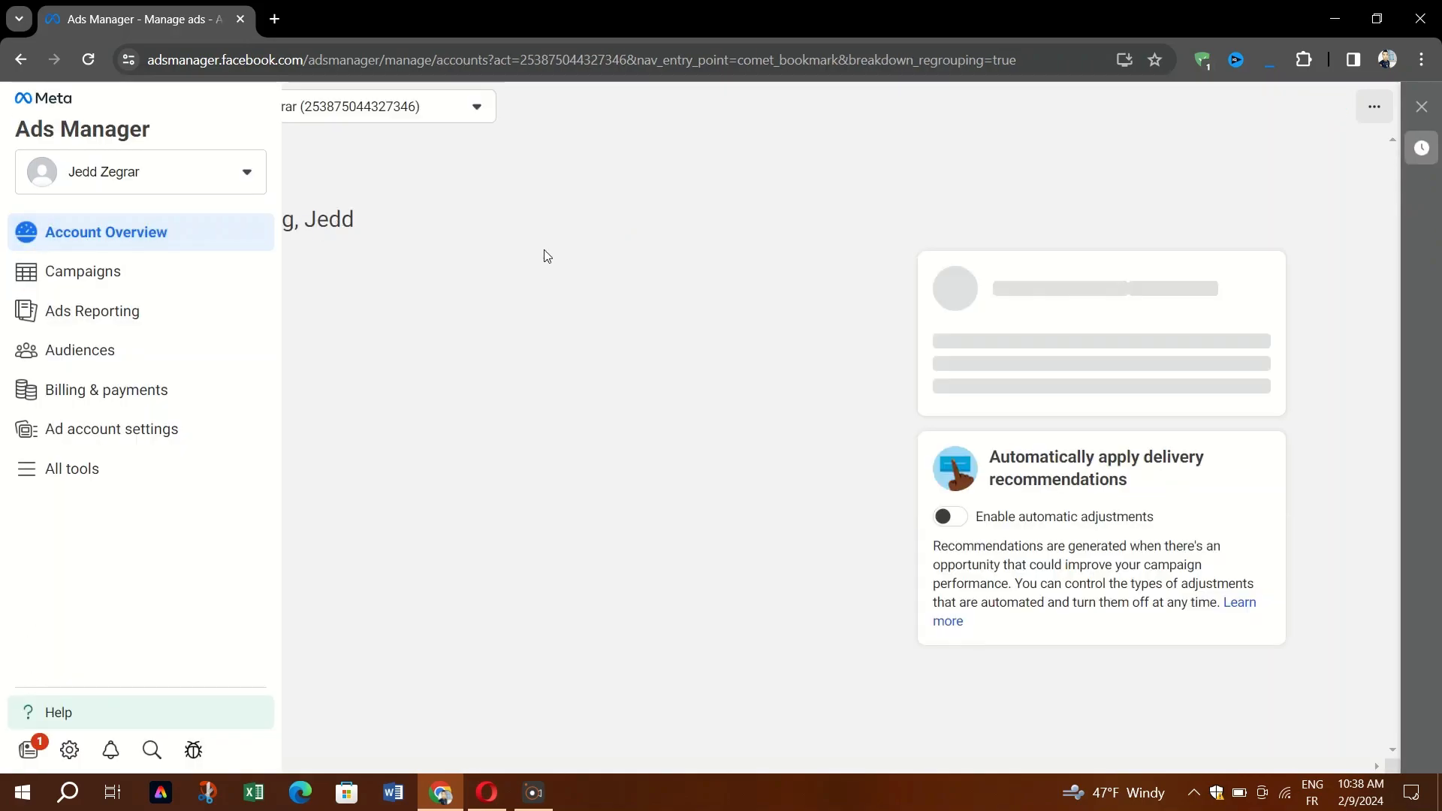
left_click(635, 210)
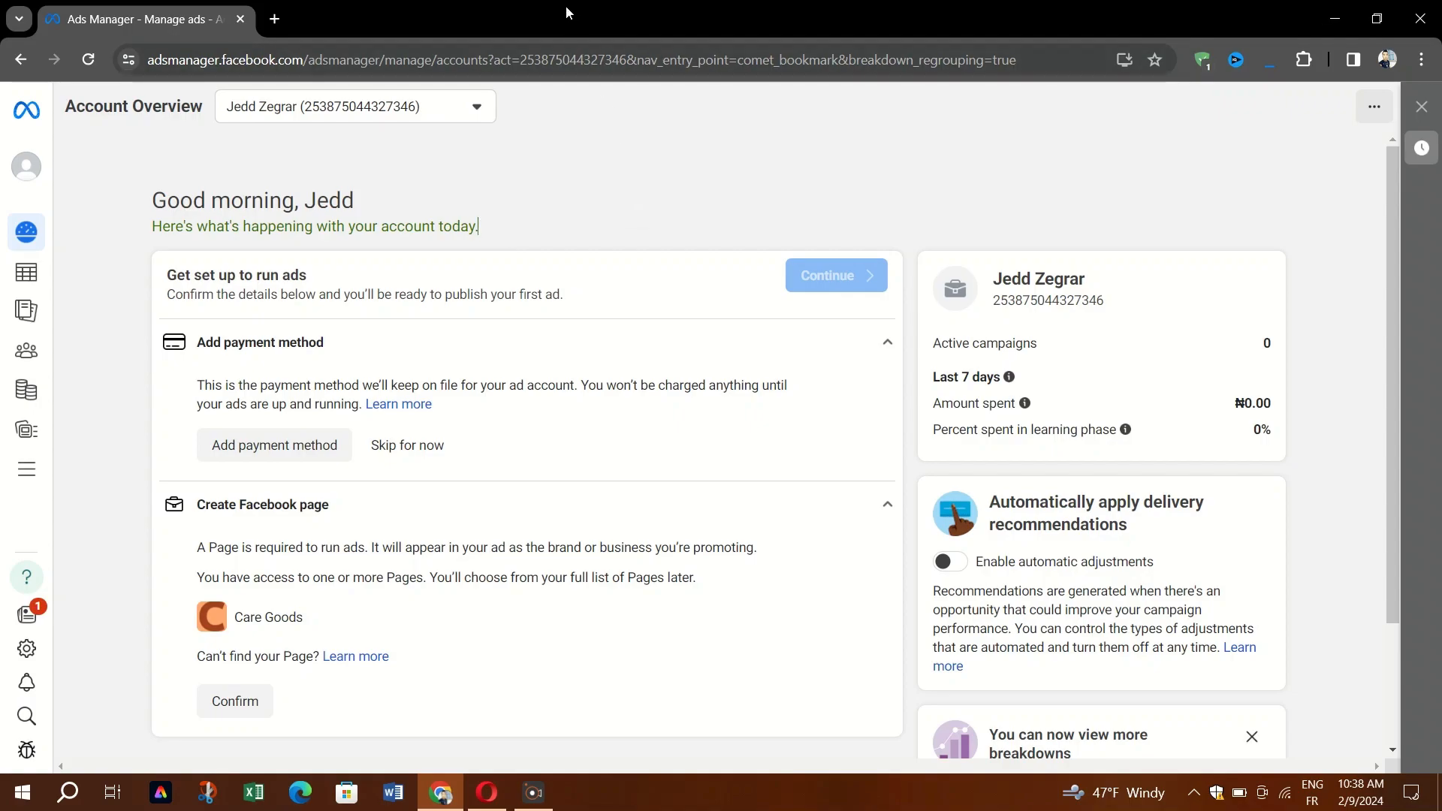
right_click(251, 449)
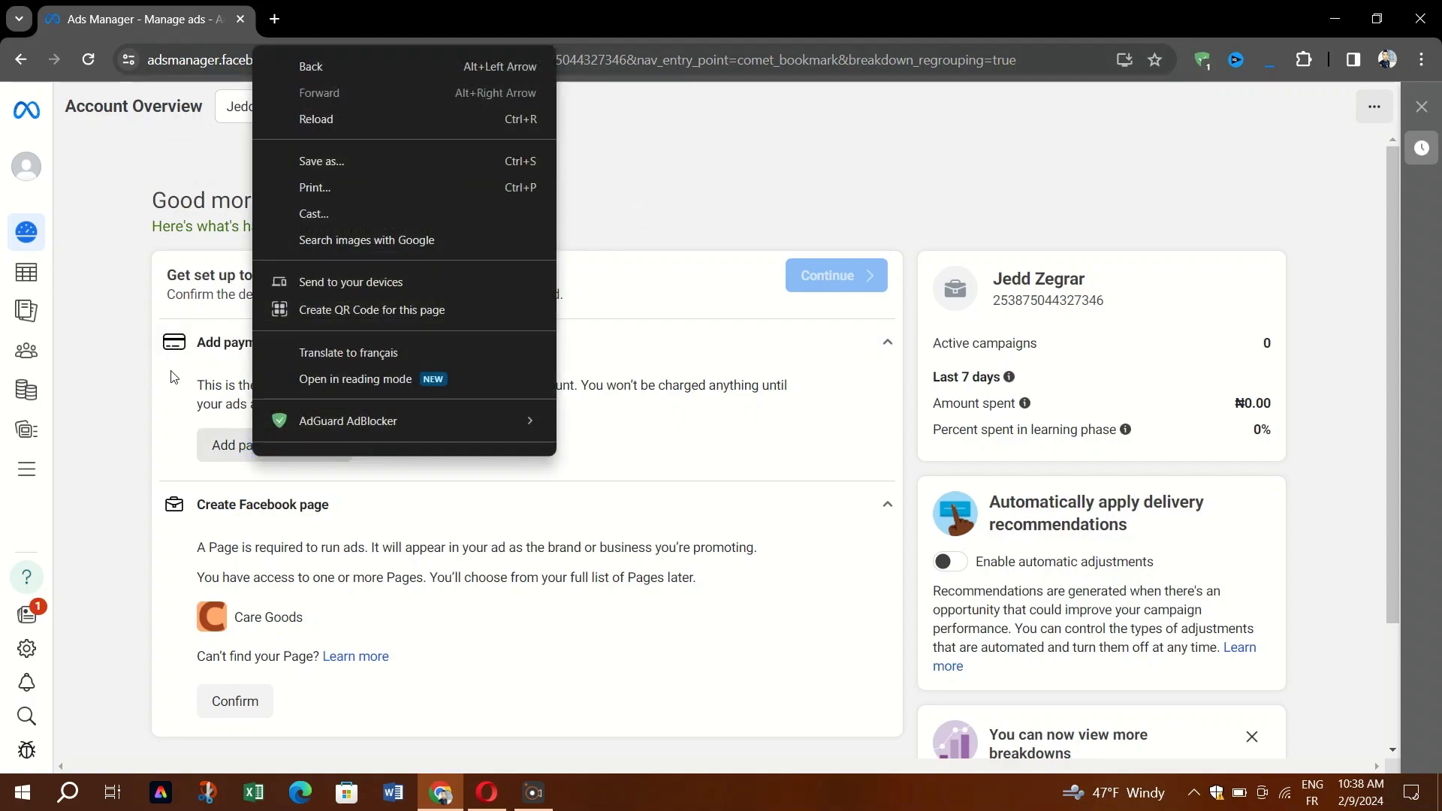
left_click(98, 425)
left_click(276, 449)
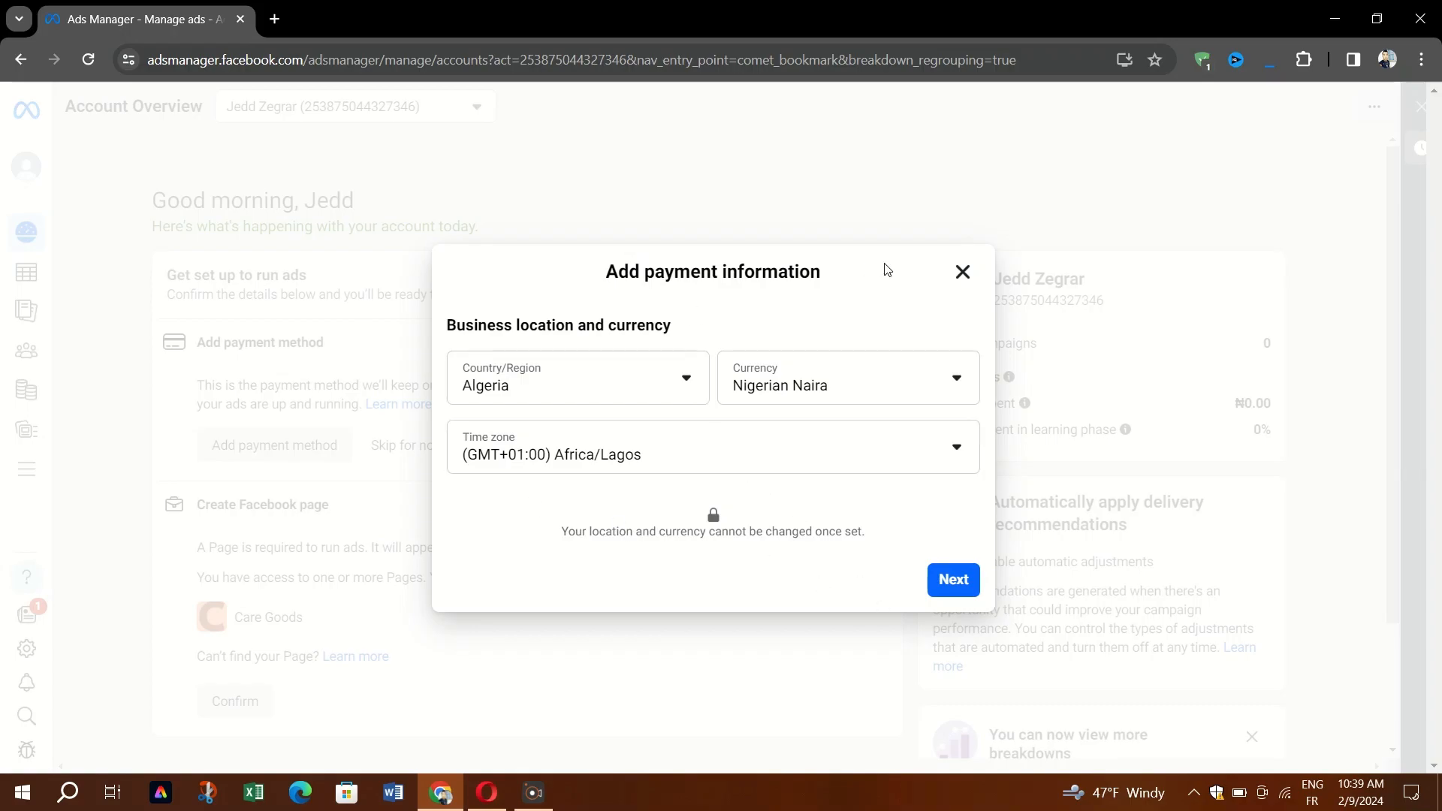
Close the payment dialog, dismiss the payment notice, and show the empty Ads list under Campaigns.
left_click(961, 274)
left_click(25, 278)
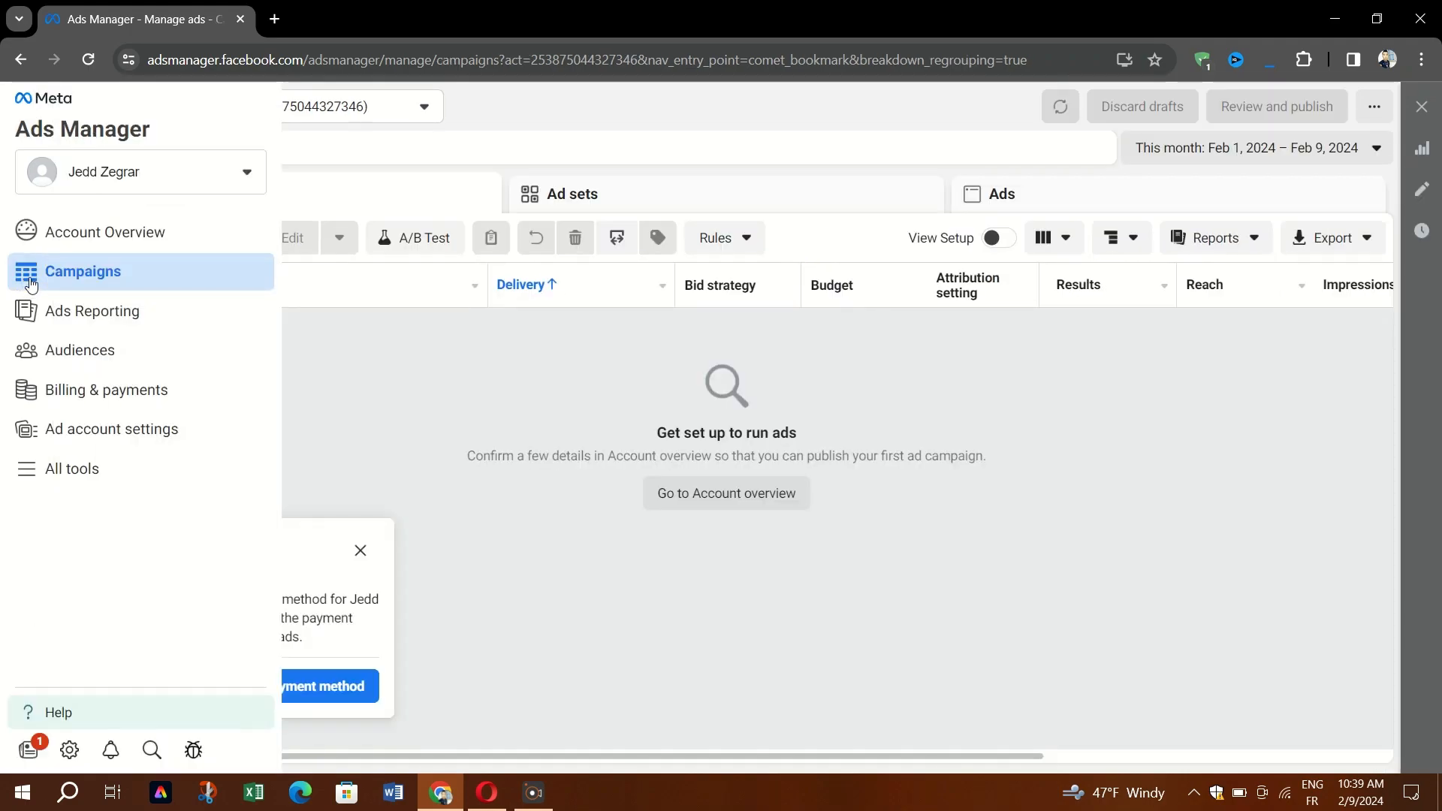
left_click(459, 347)
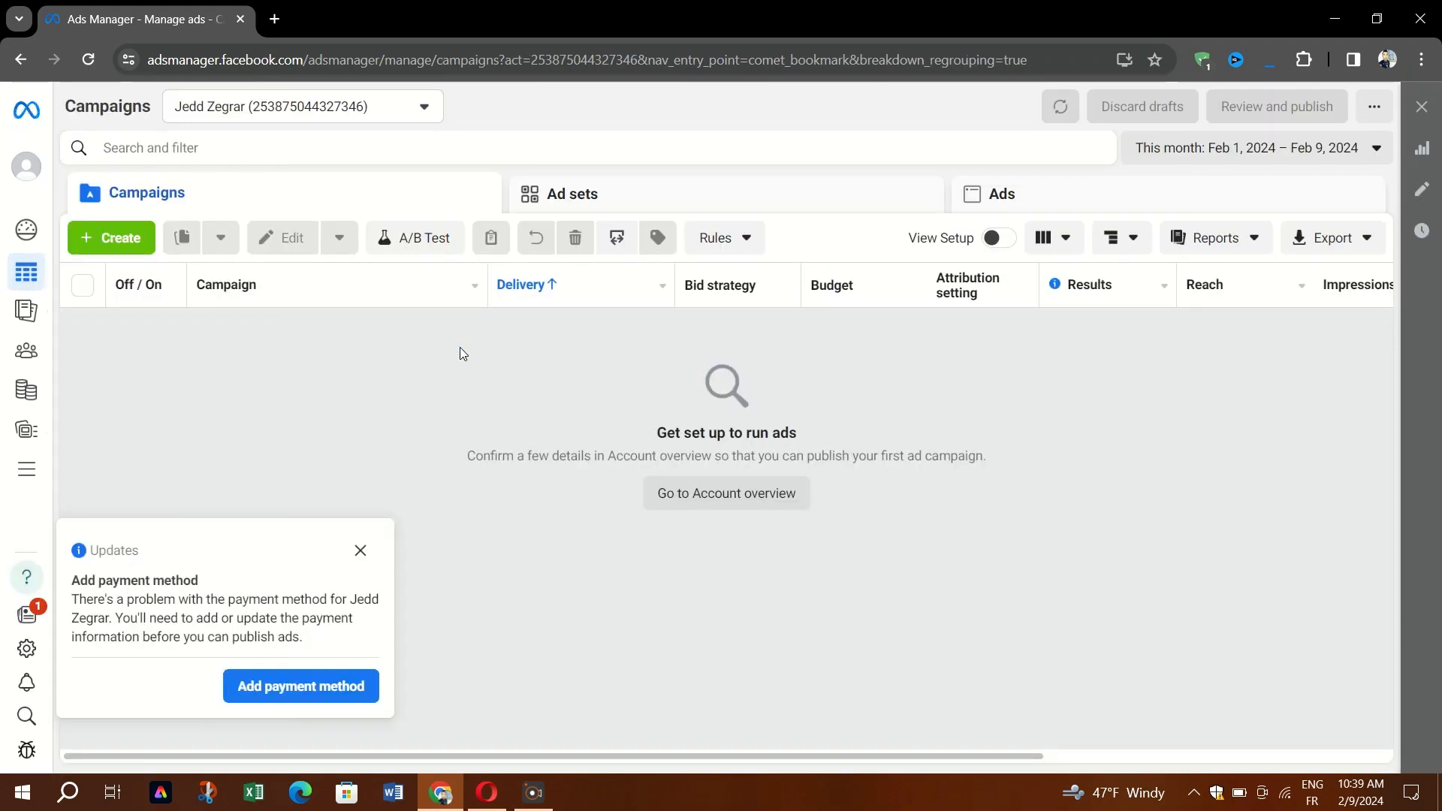
left_click(359, 556)
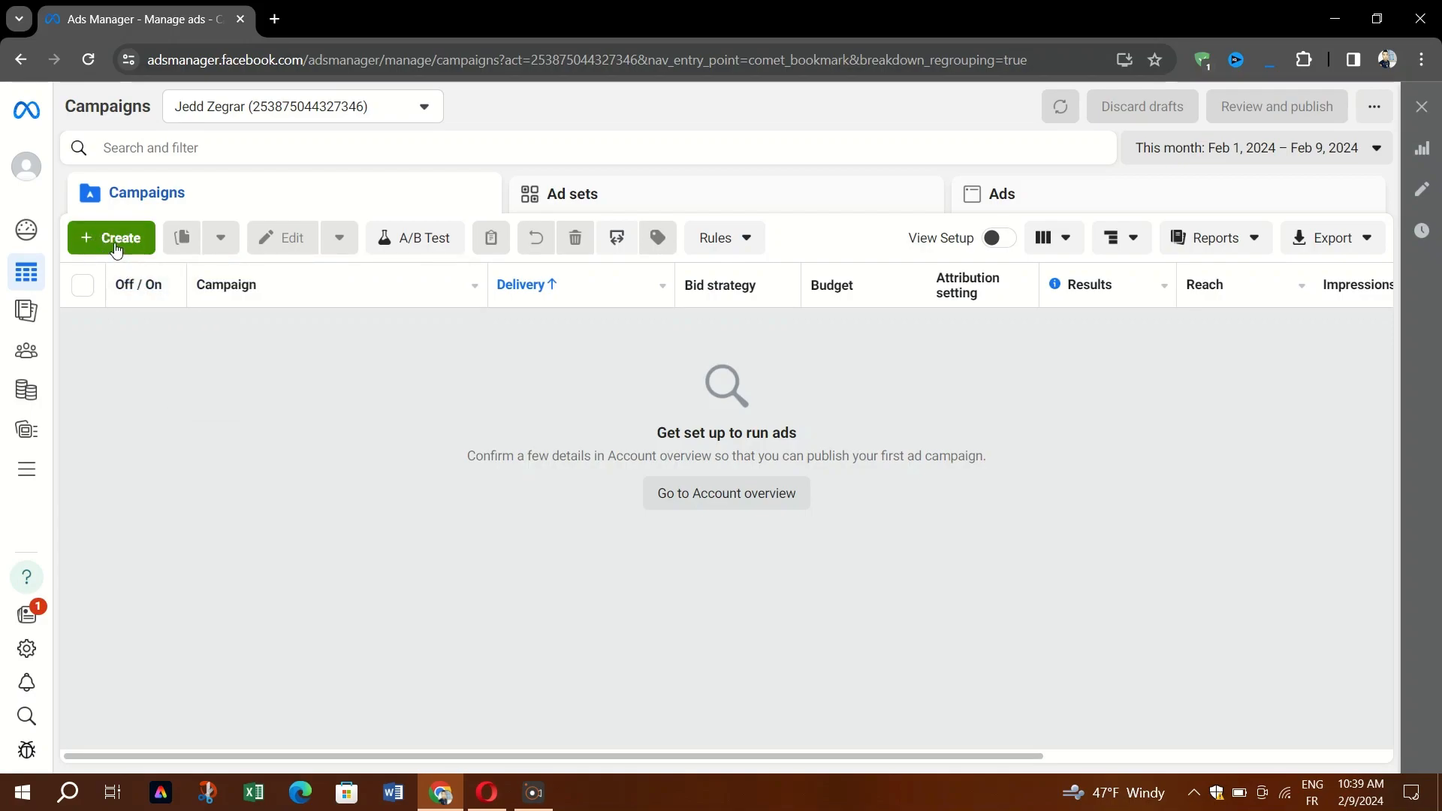
left_click(1004, 197)
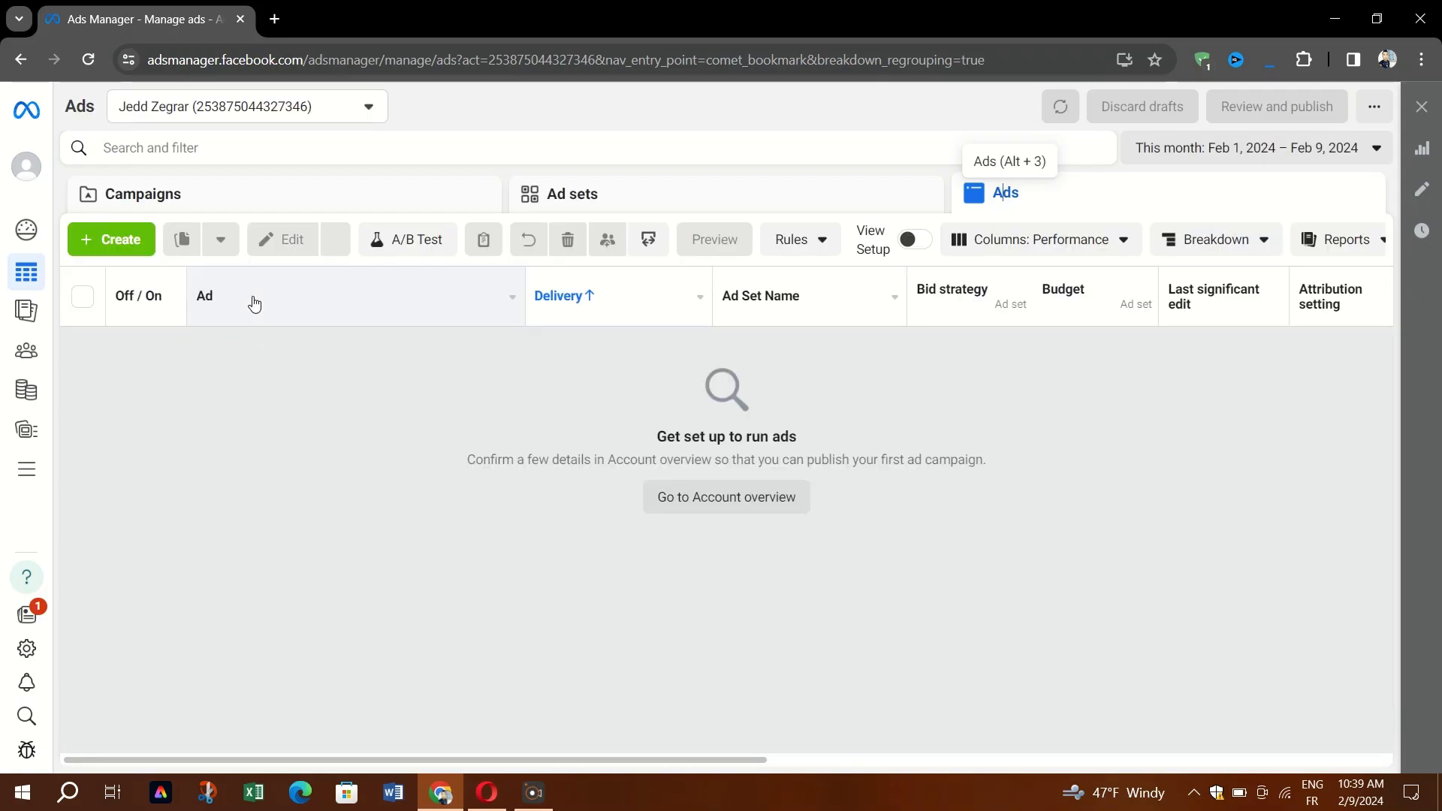
Start a new campaign, keeping Auction buying type and picking Traffic instead of Sales as the objective.
left_click(115, 237)
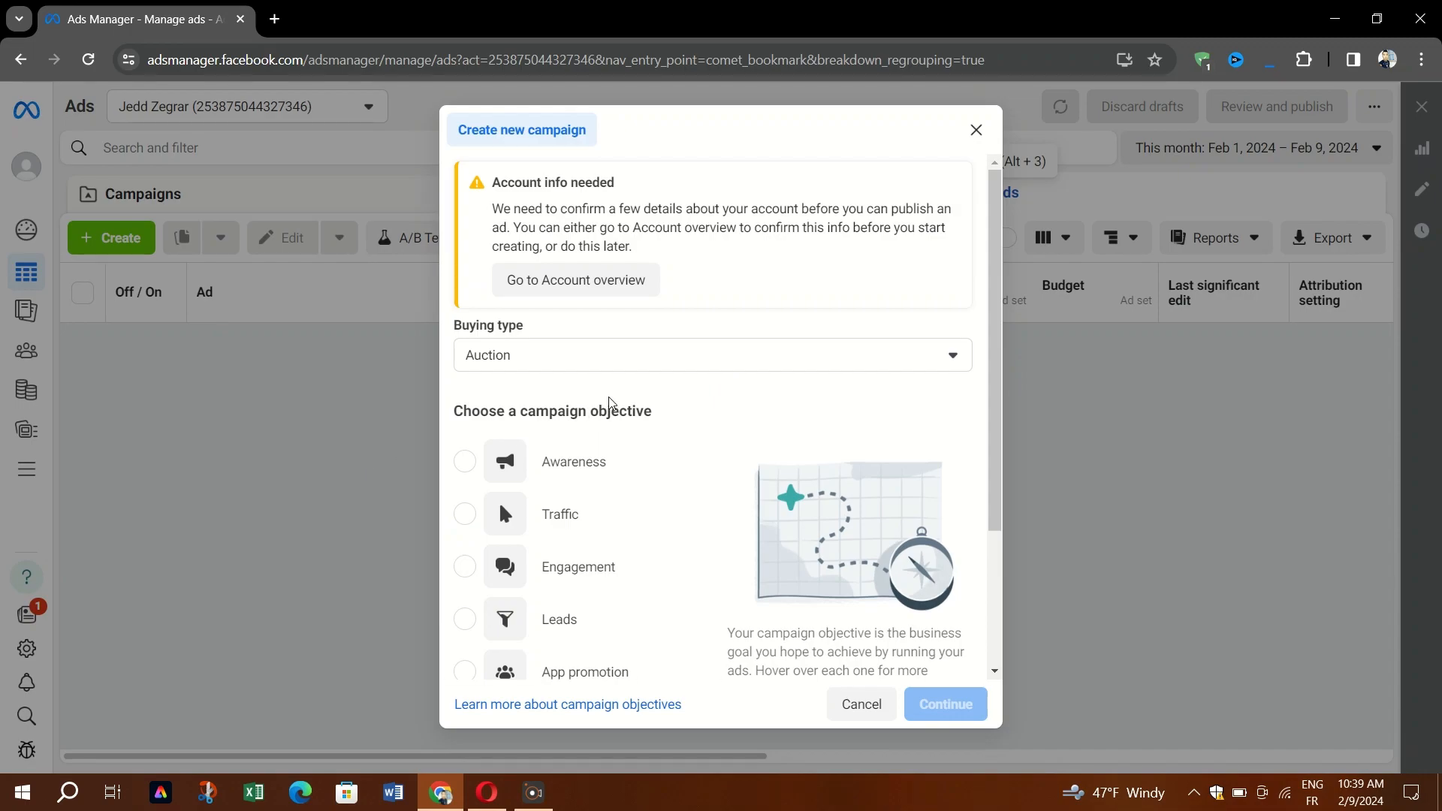
scroll(653, 351, "down", 1)
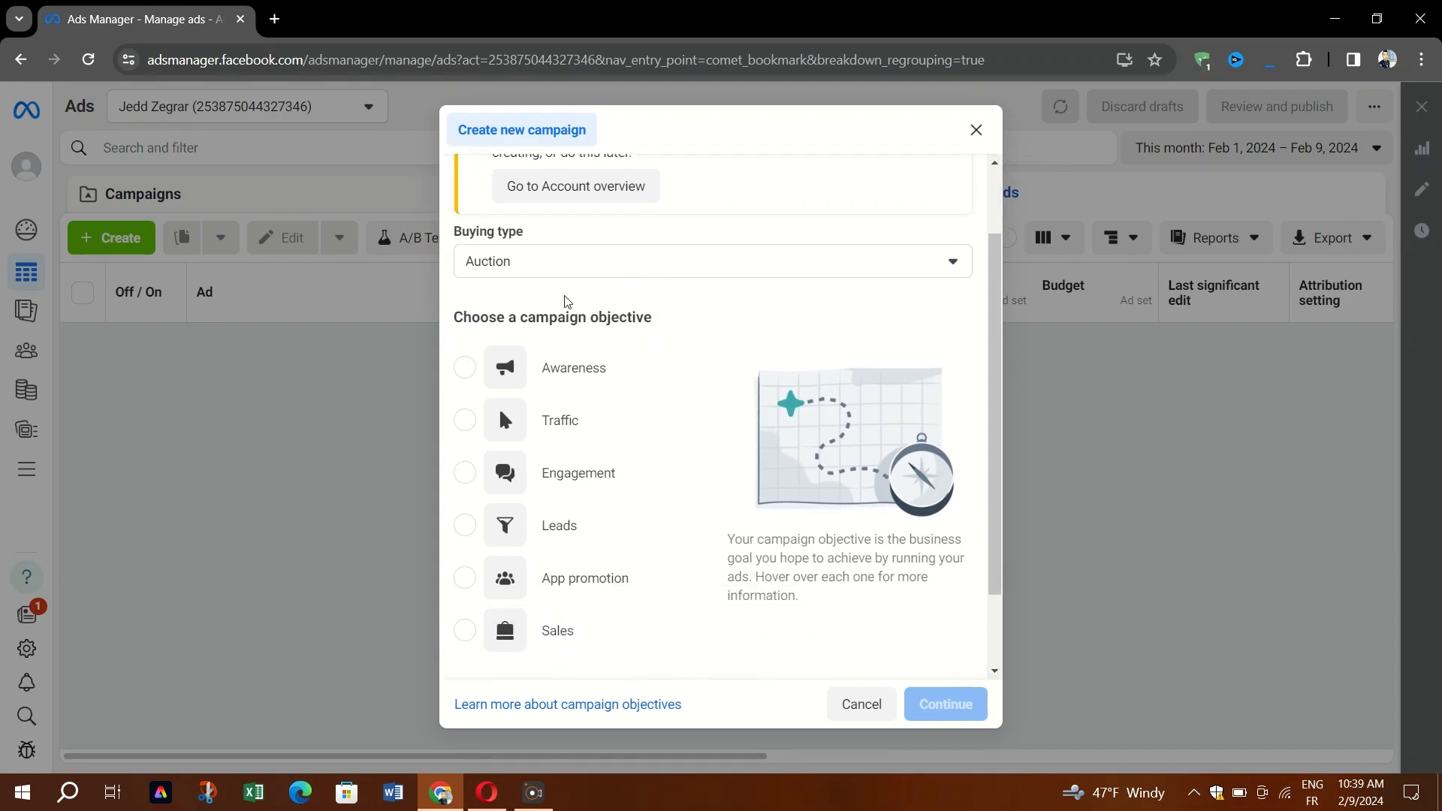
left_click(545, 256)
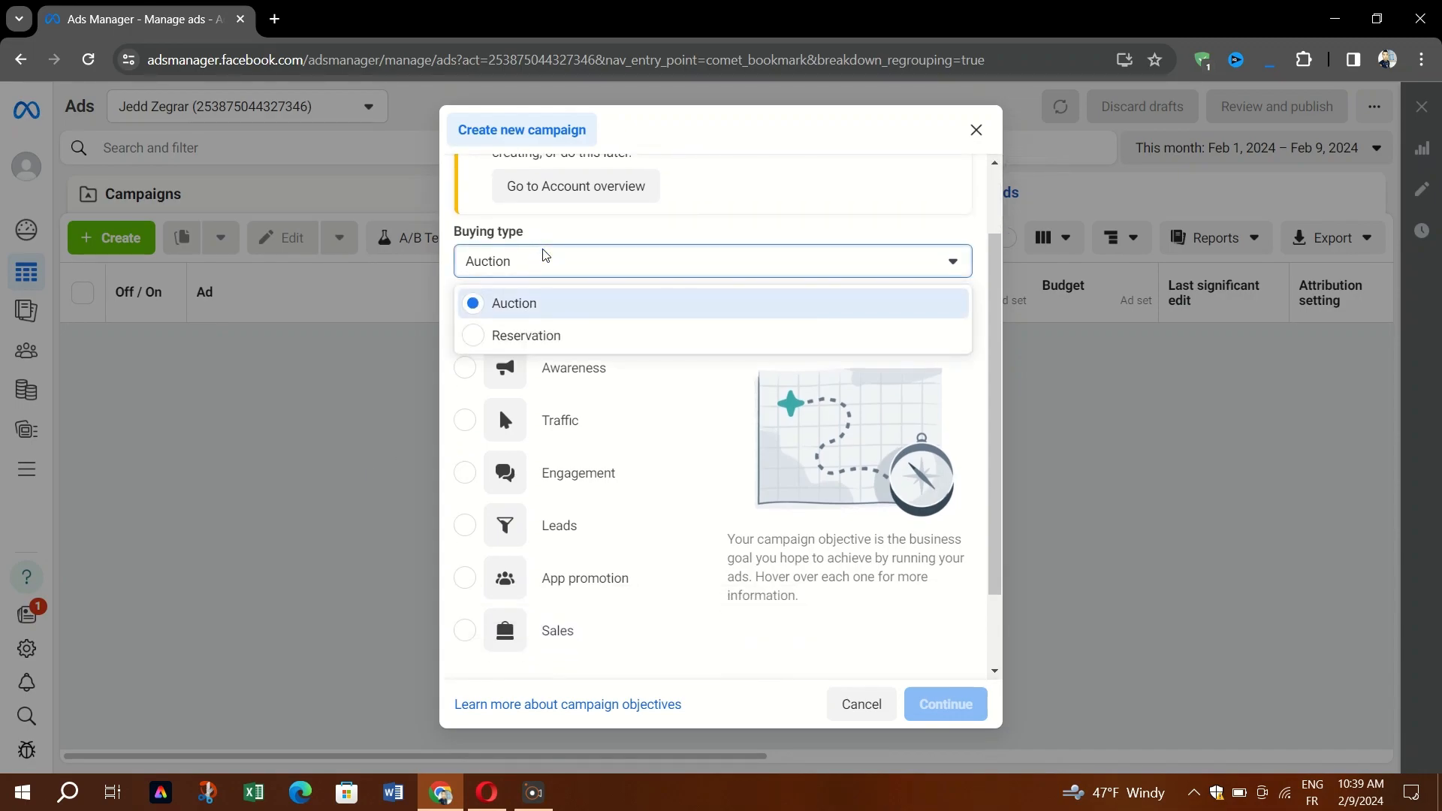
left_click(544, 256)
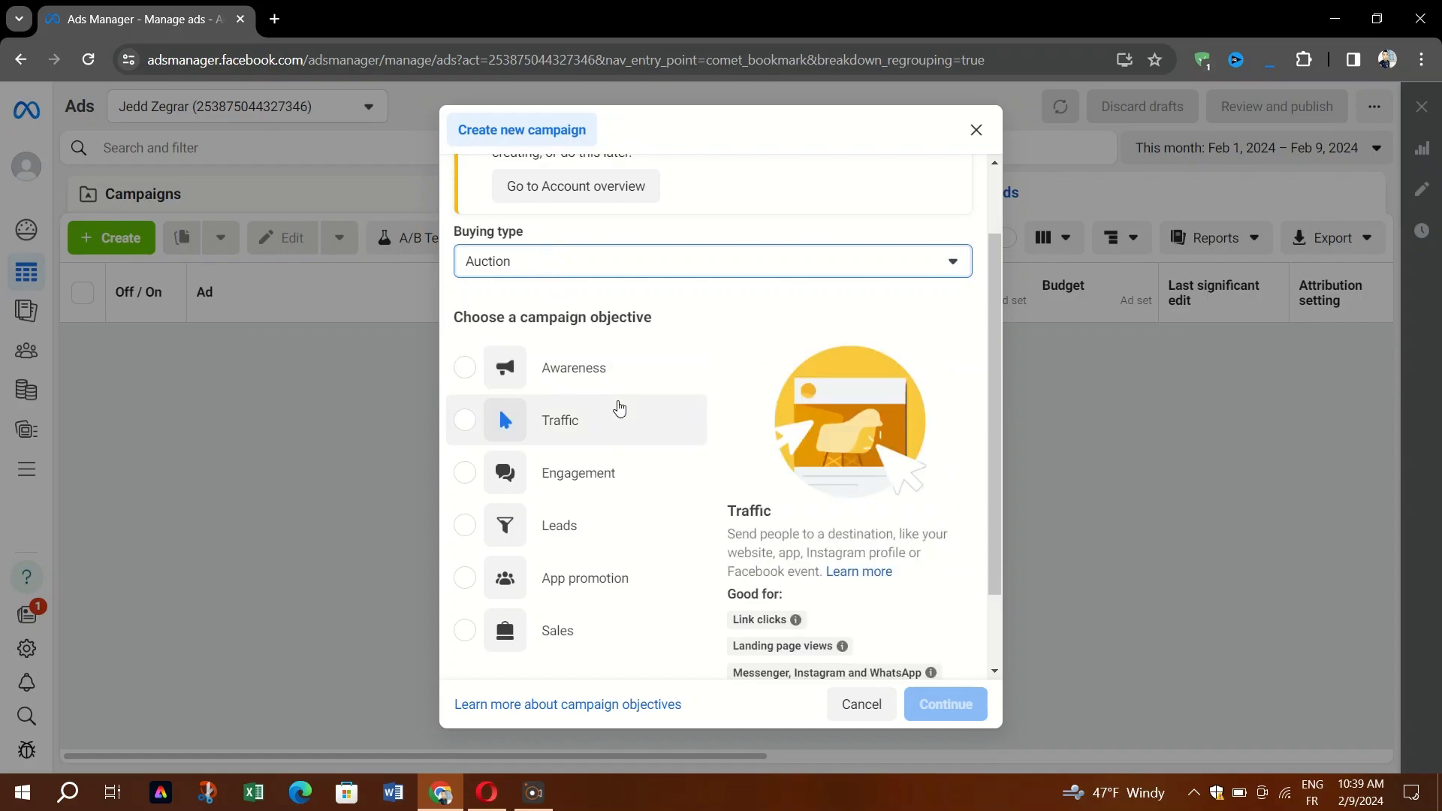
scroll(619, 382, "down", 1)
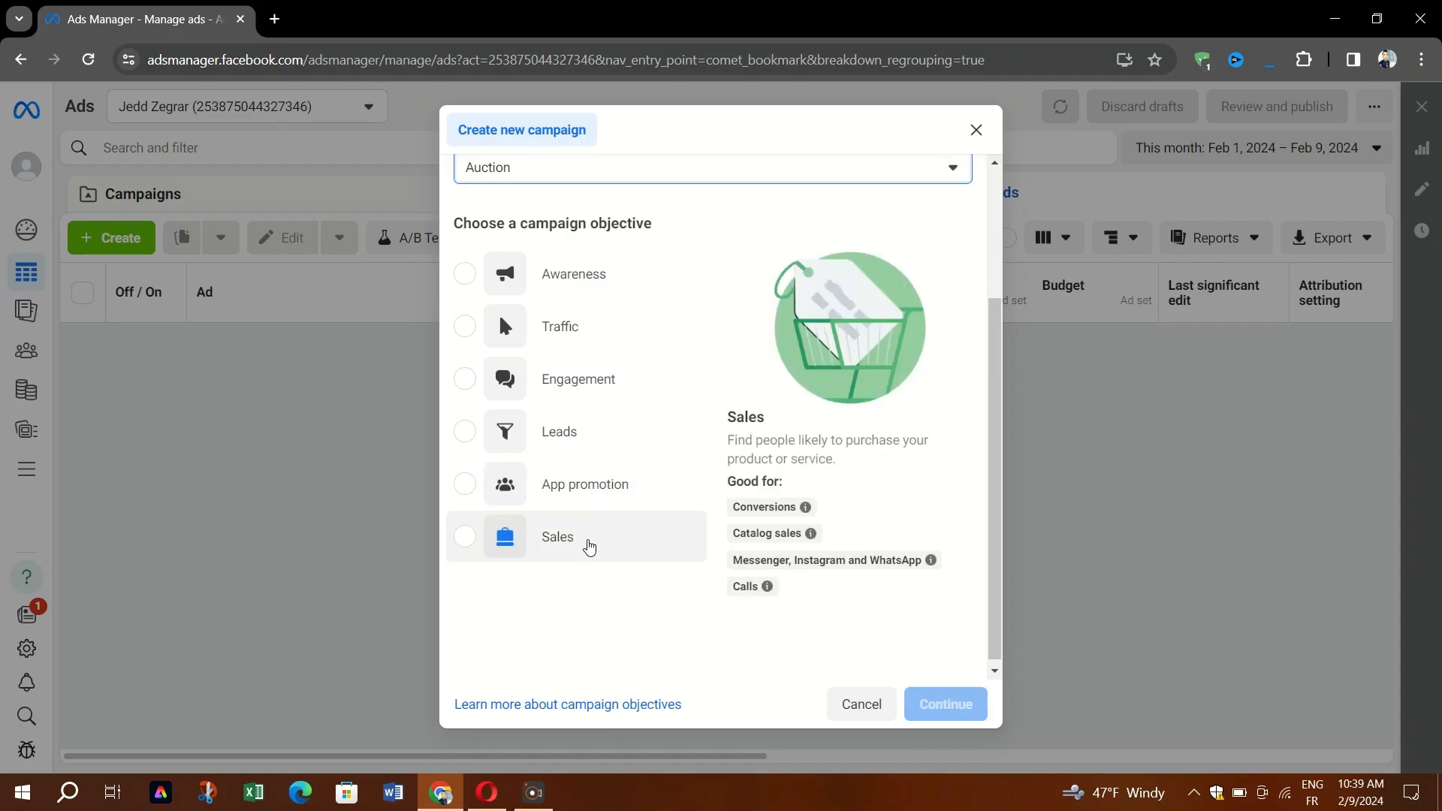
left_click(455, 551)
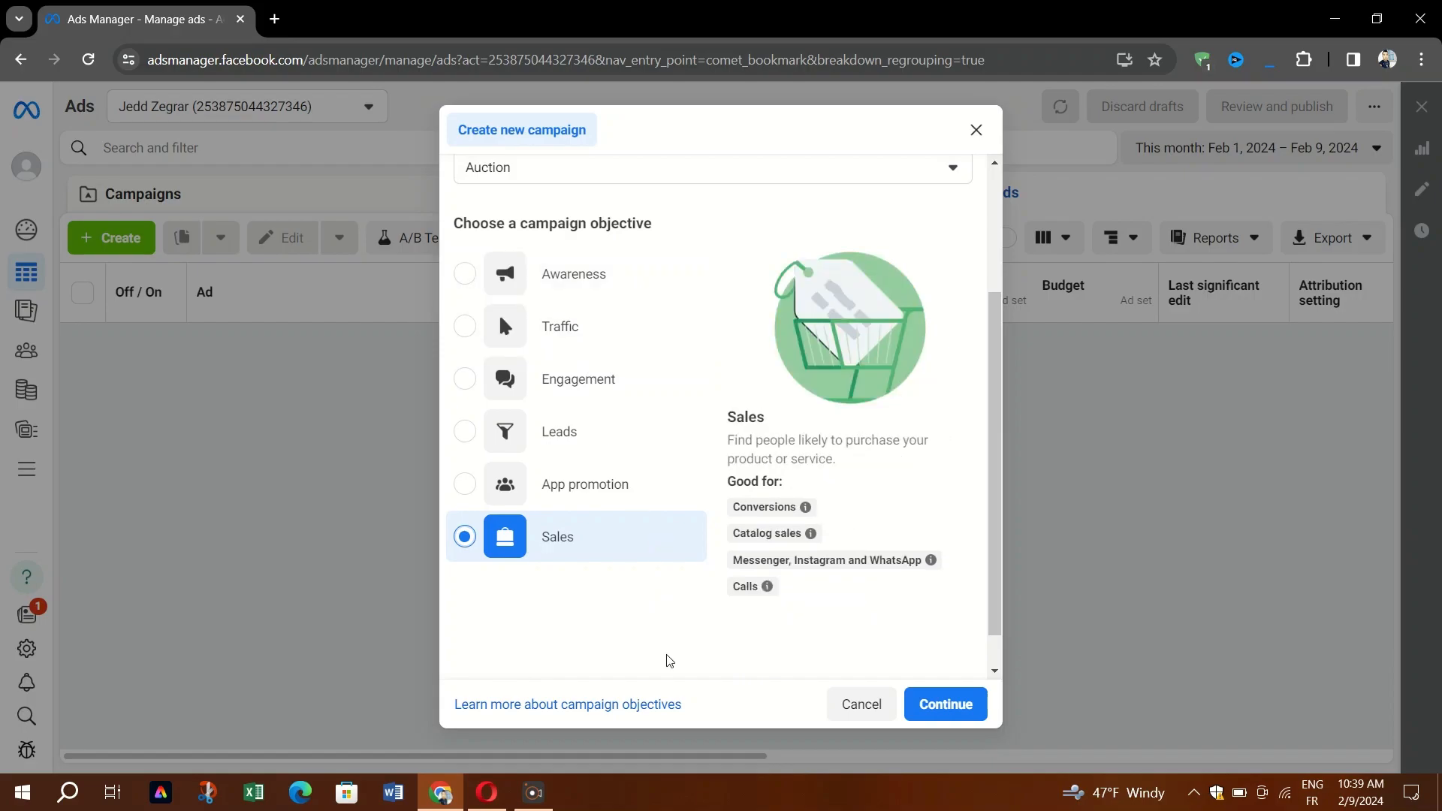
scroll(664, 653, "up", 3)
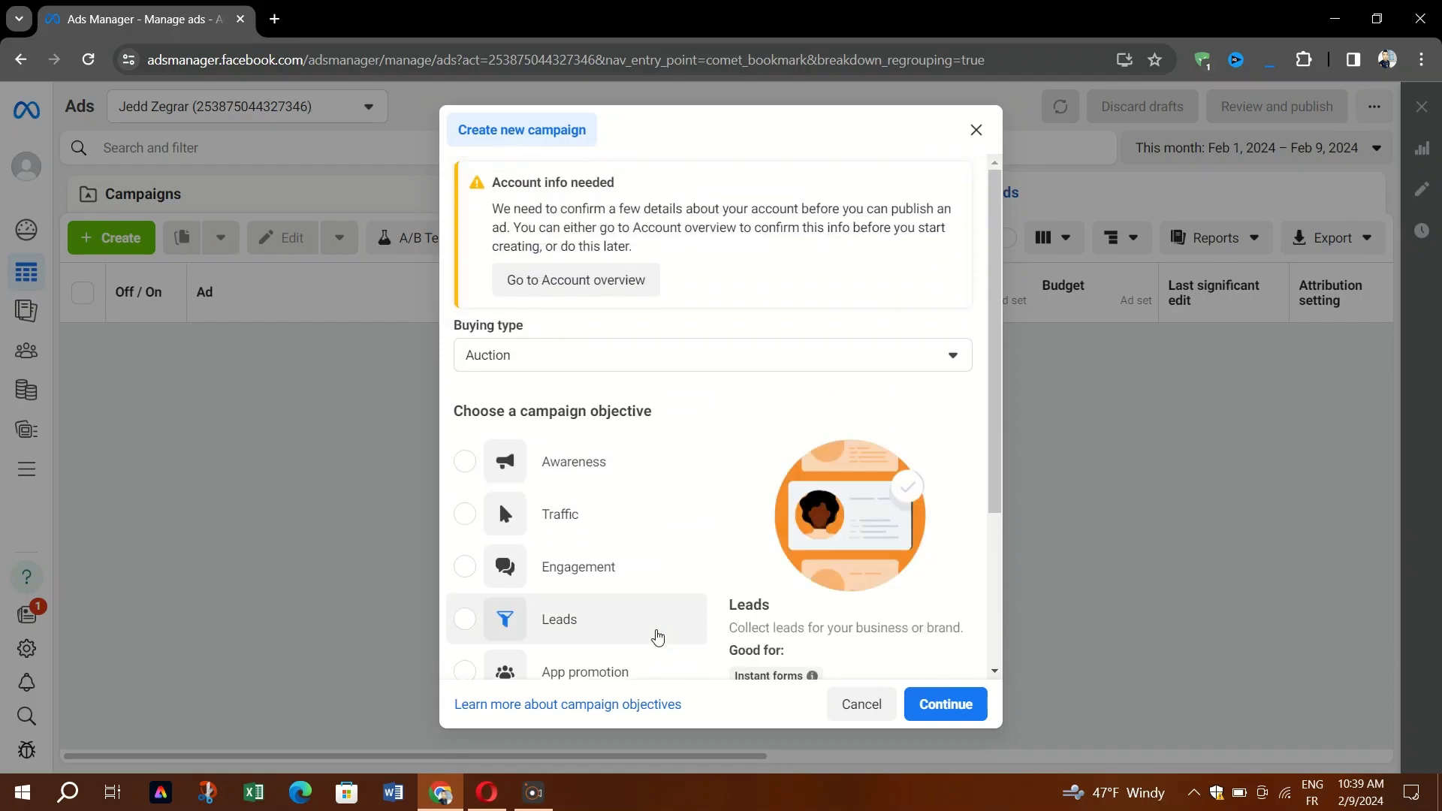
left_click(565, 359)
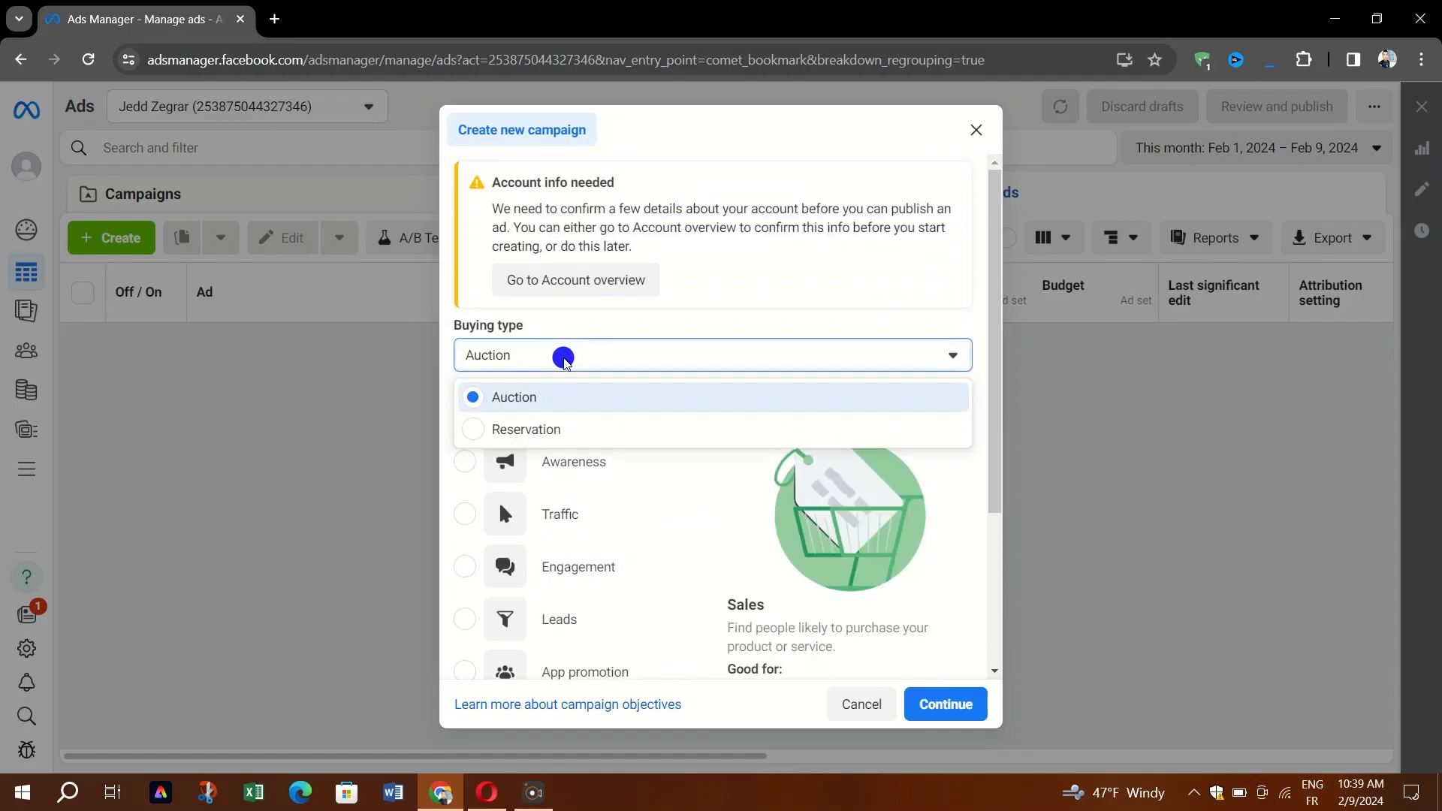
left_click(567, 364)
scroll(564, 363, "down", 1)
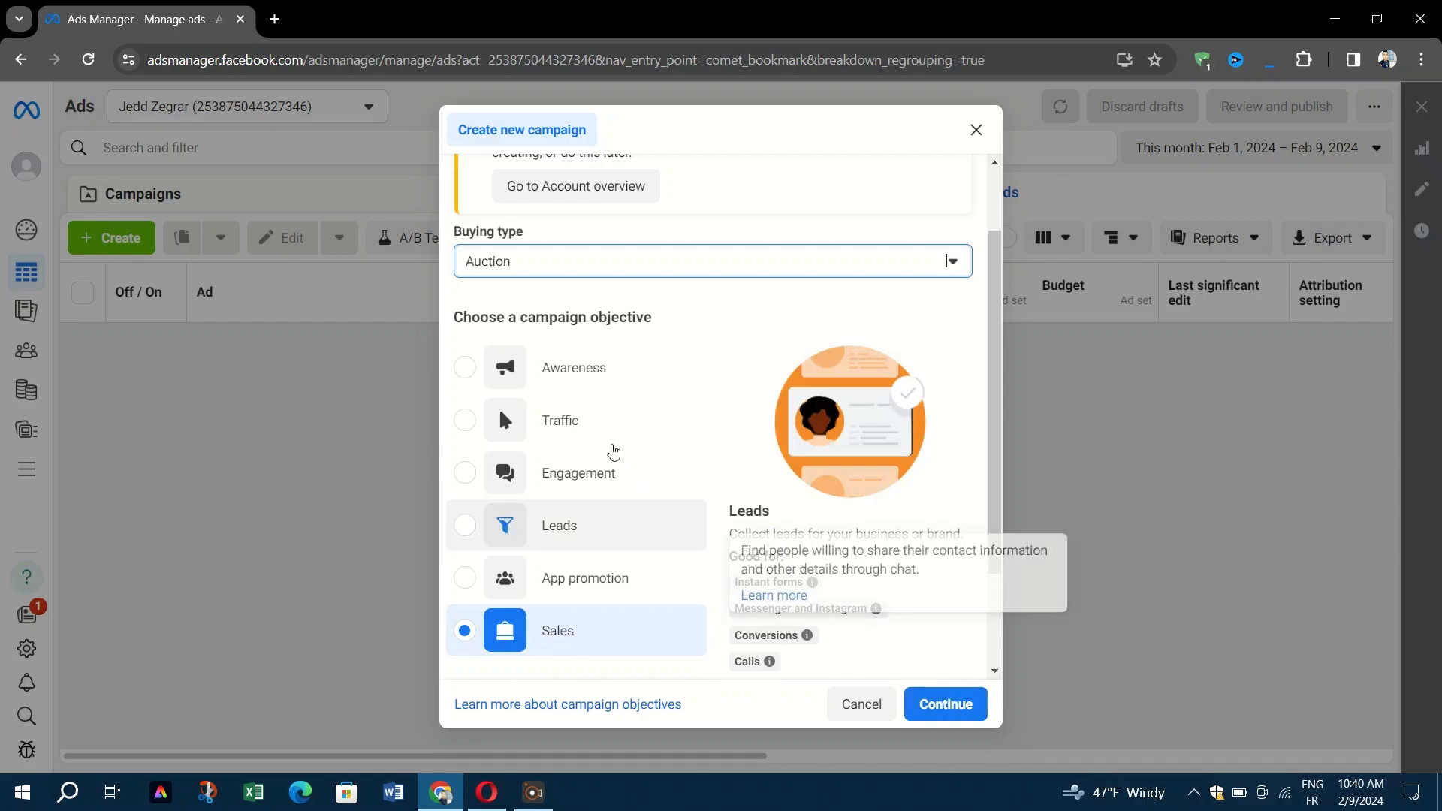
left_click(550, 434)
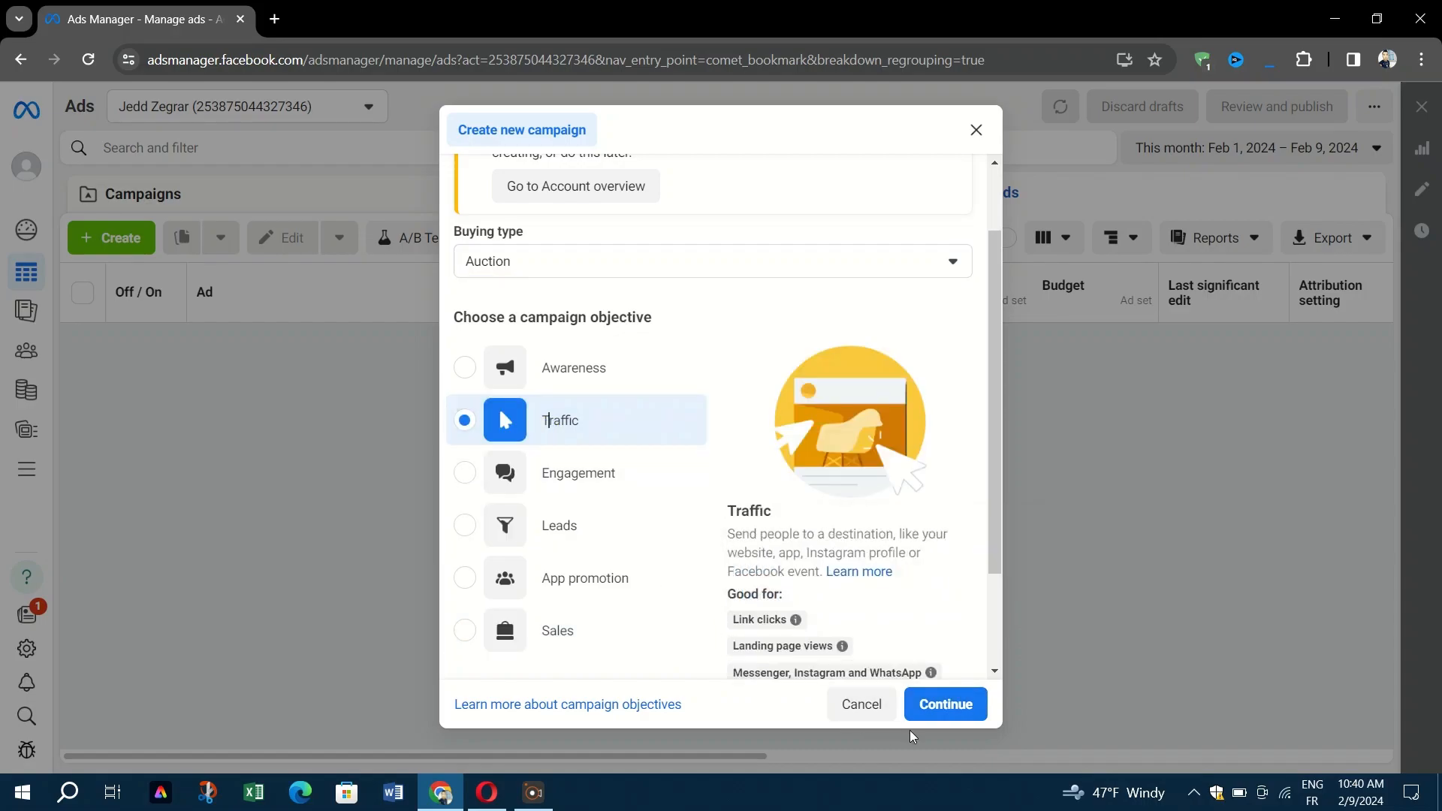
Create the draft New Traffic Campaign with Recommended settings and review its campaign settings.
left_click(939, 706)
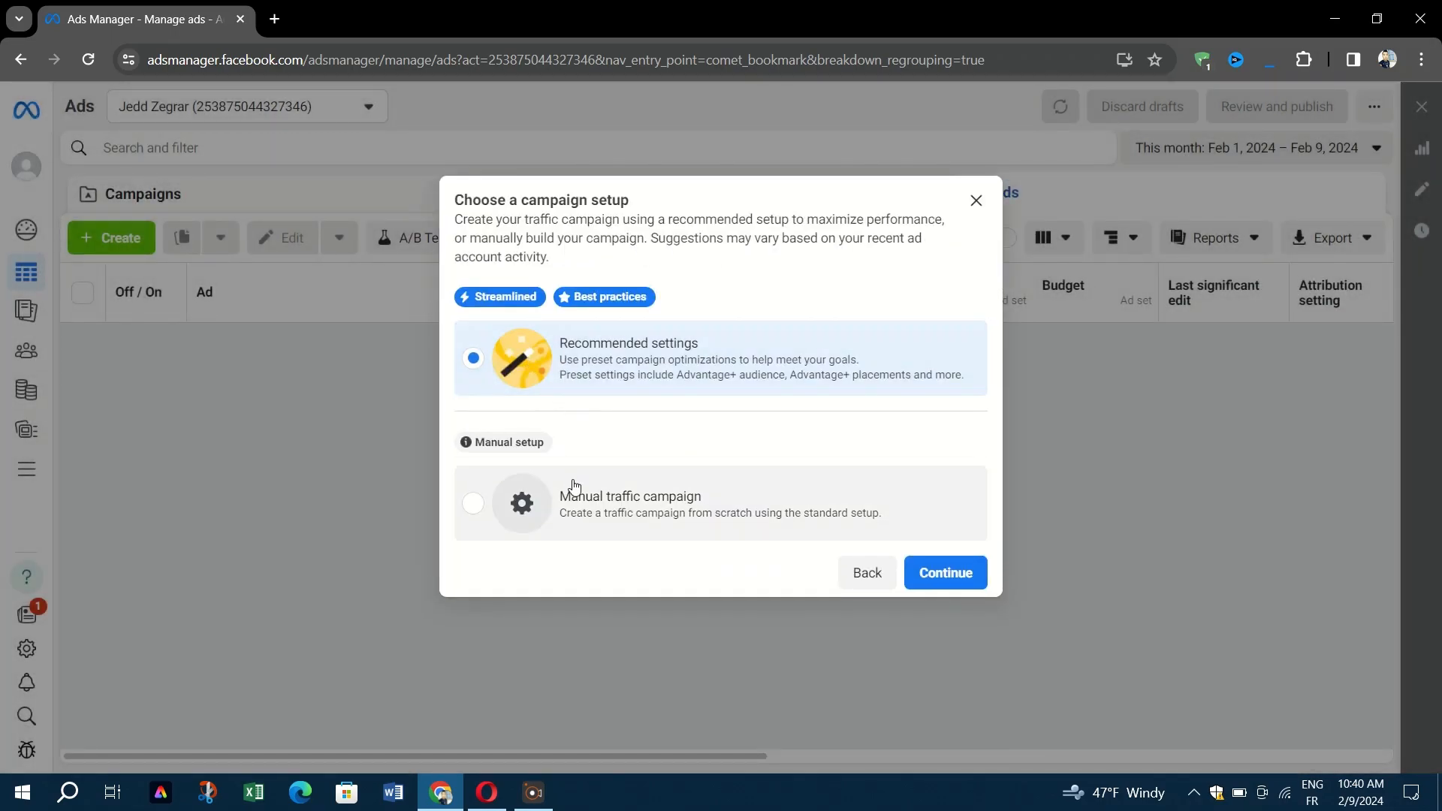
left_click(935, 572)
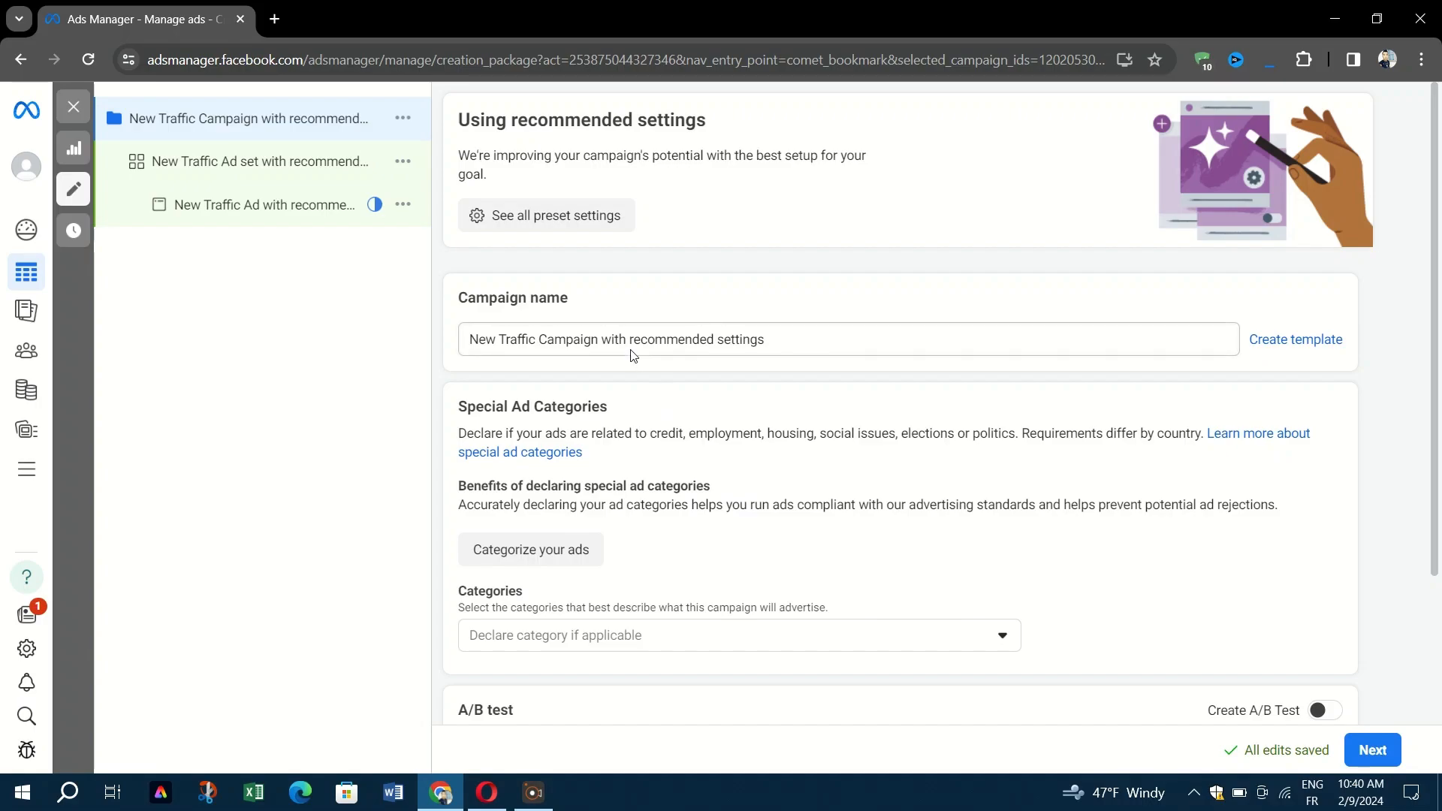
scroll(673, 481, "down", 1)
scroll(673, 479, "down", 2)
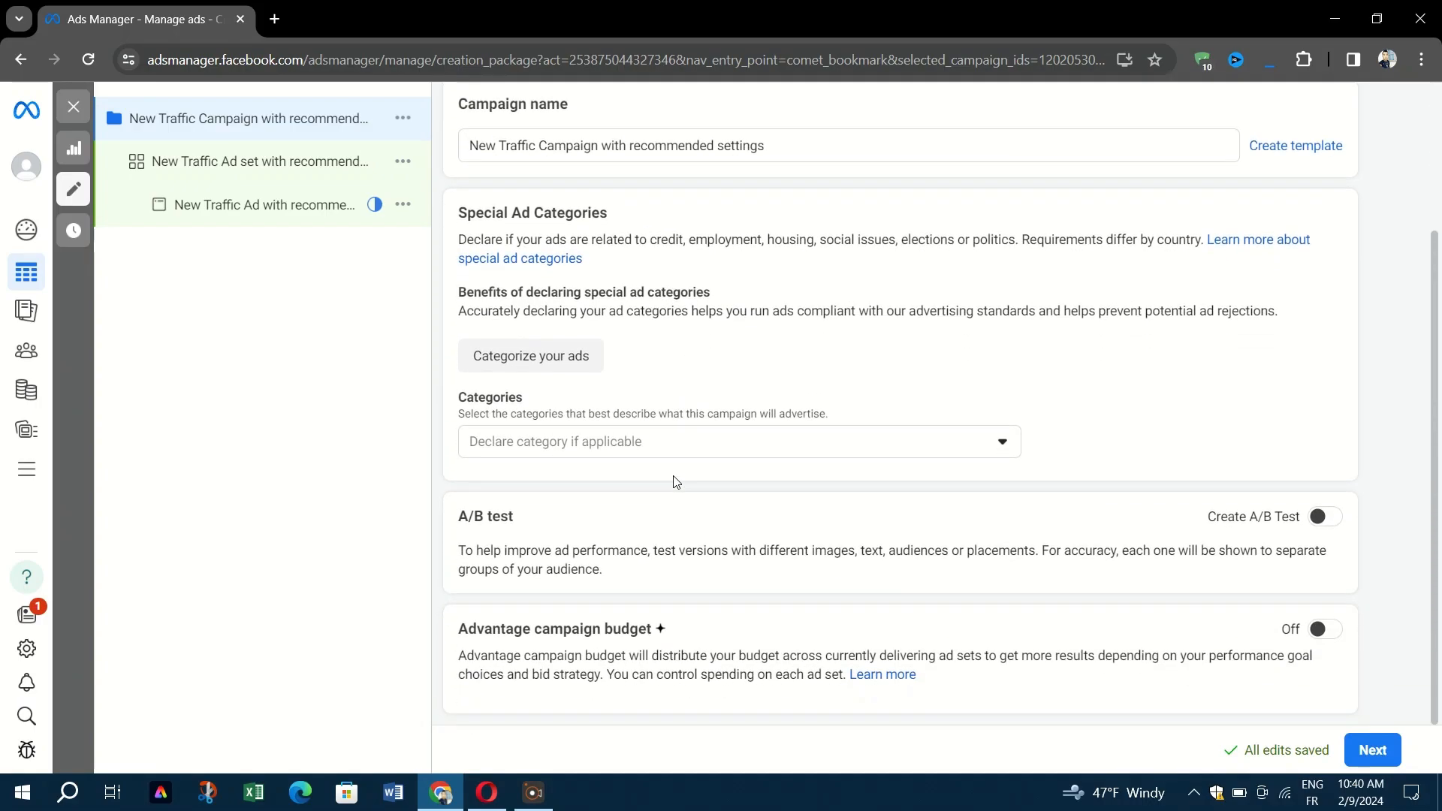
scroll(650, 358, "up", 2)
scroll(638, 350, "down", 2)
left_click(1078, 648)
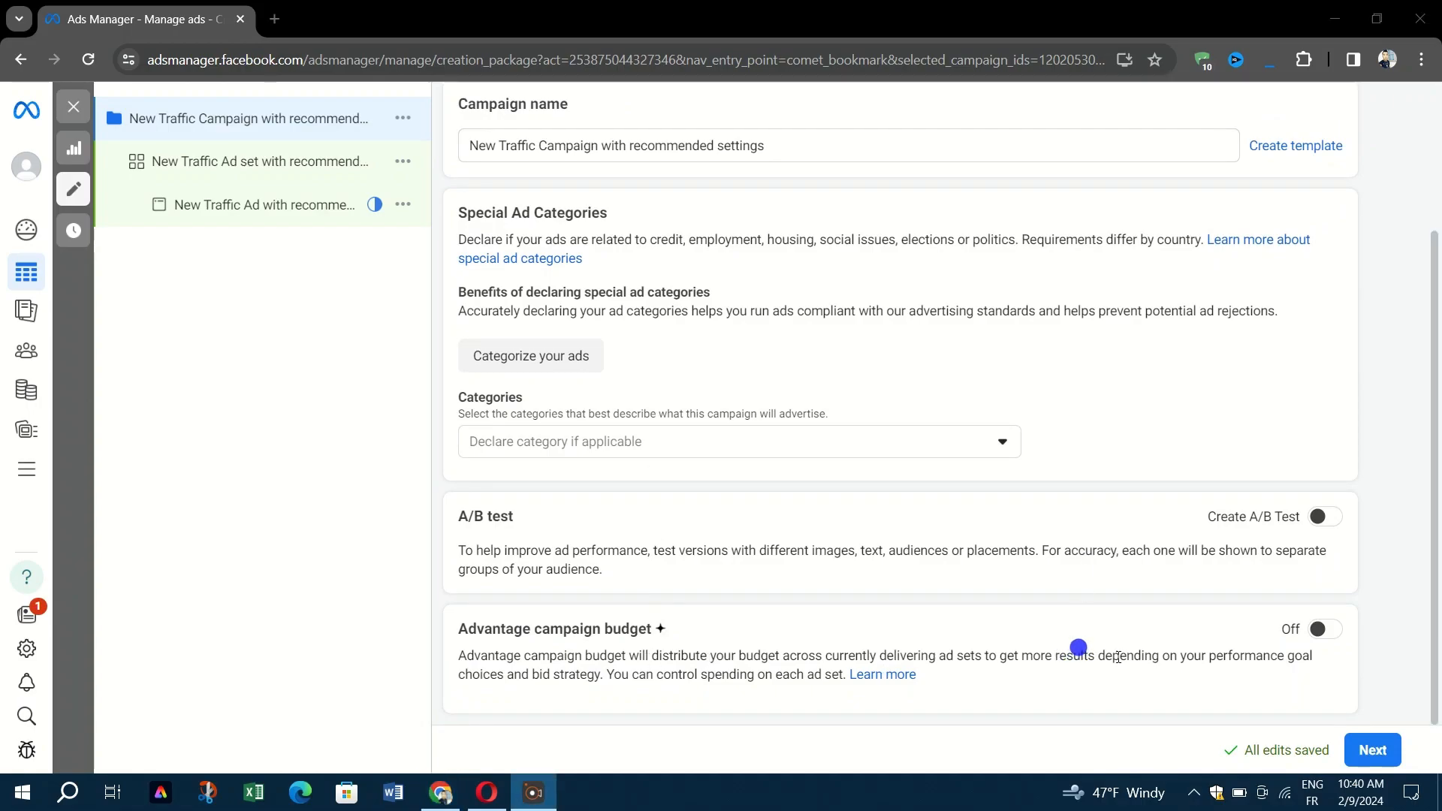
Move to the ad set settings and start entering an optional cost per result goal.
left_click(1365, 757)
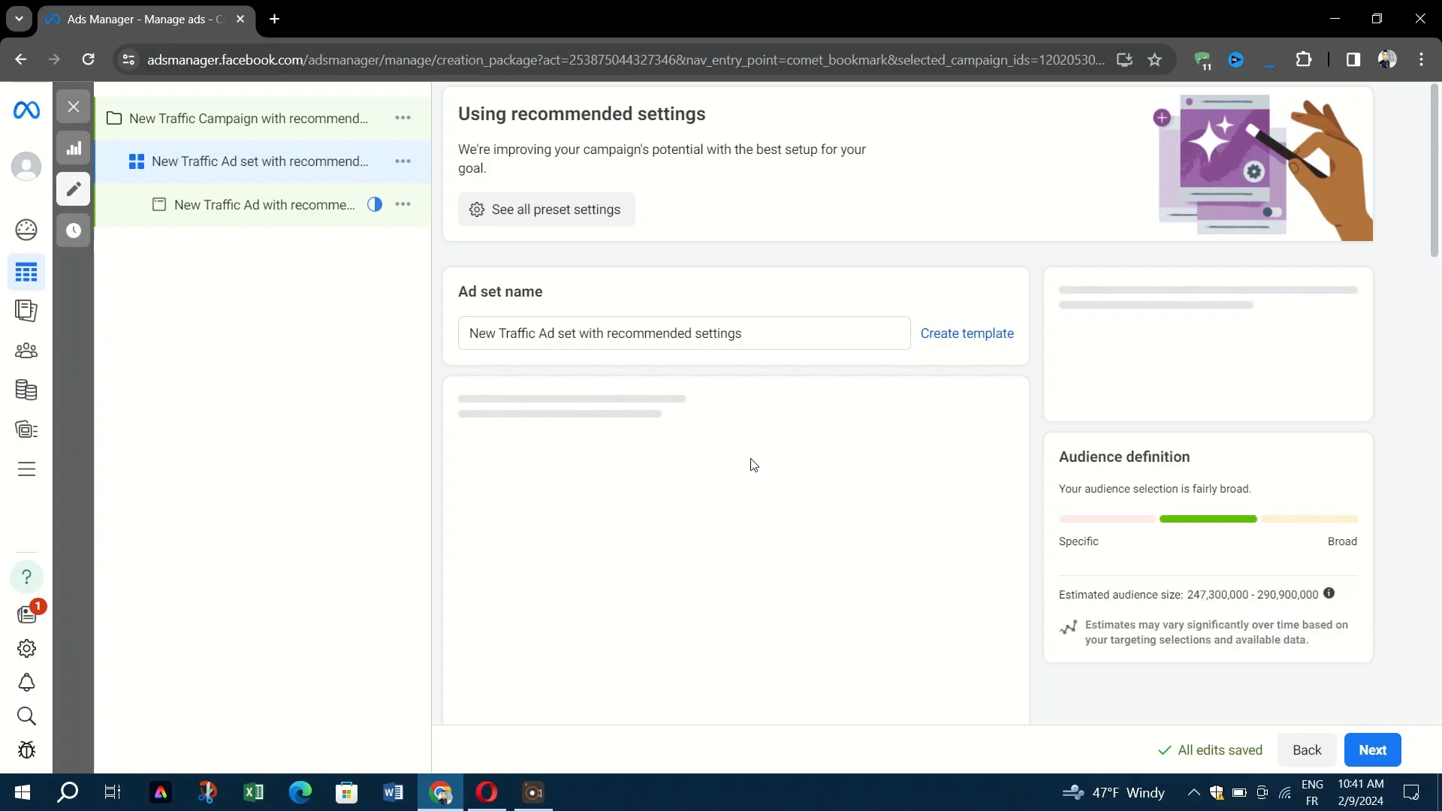
scroll(753, 462, "down", 4)
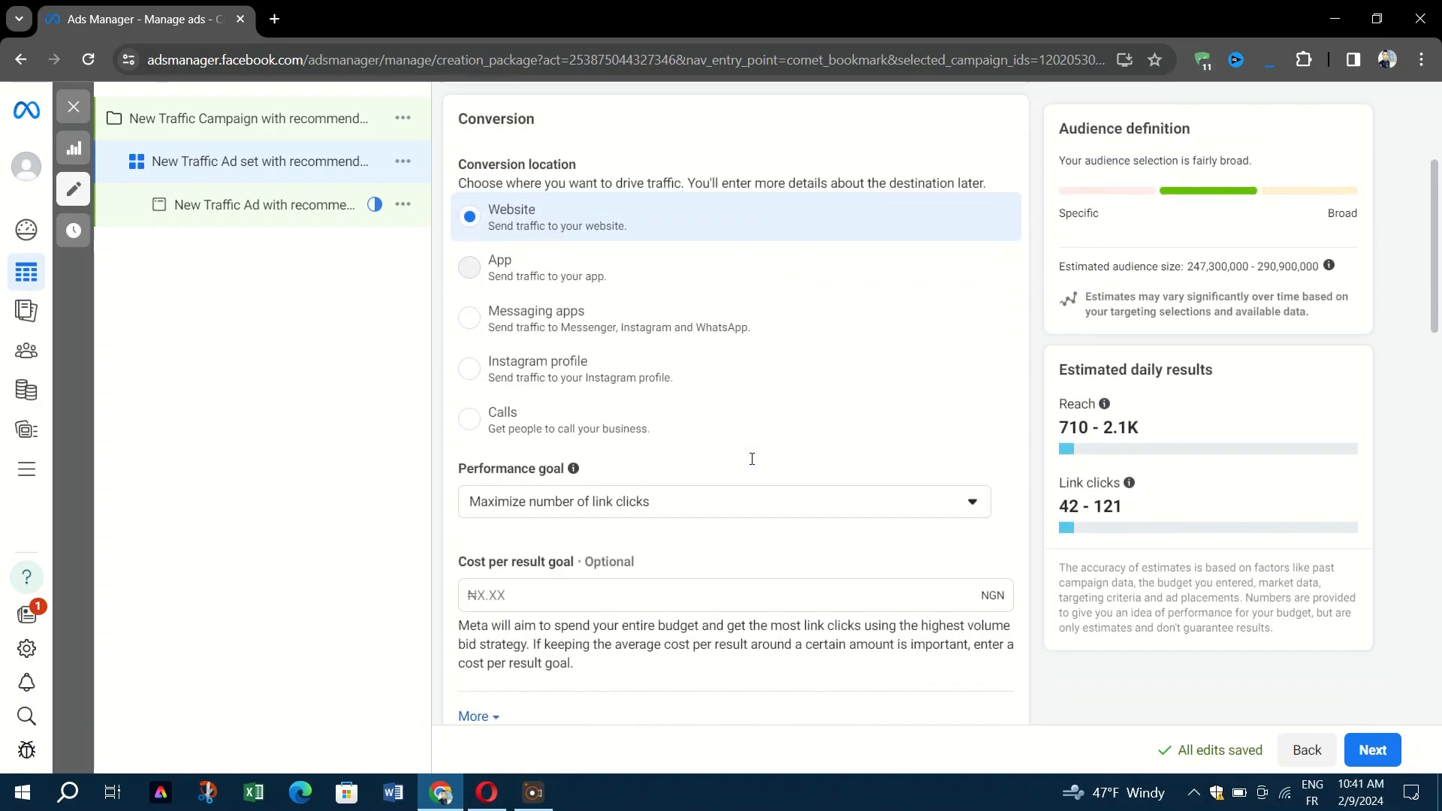
scroll(753, 464, "down", 2)
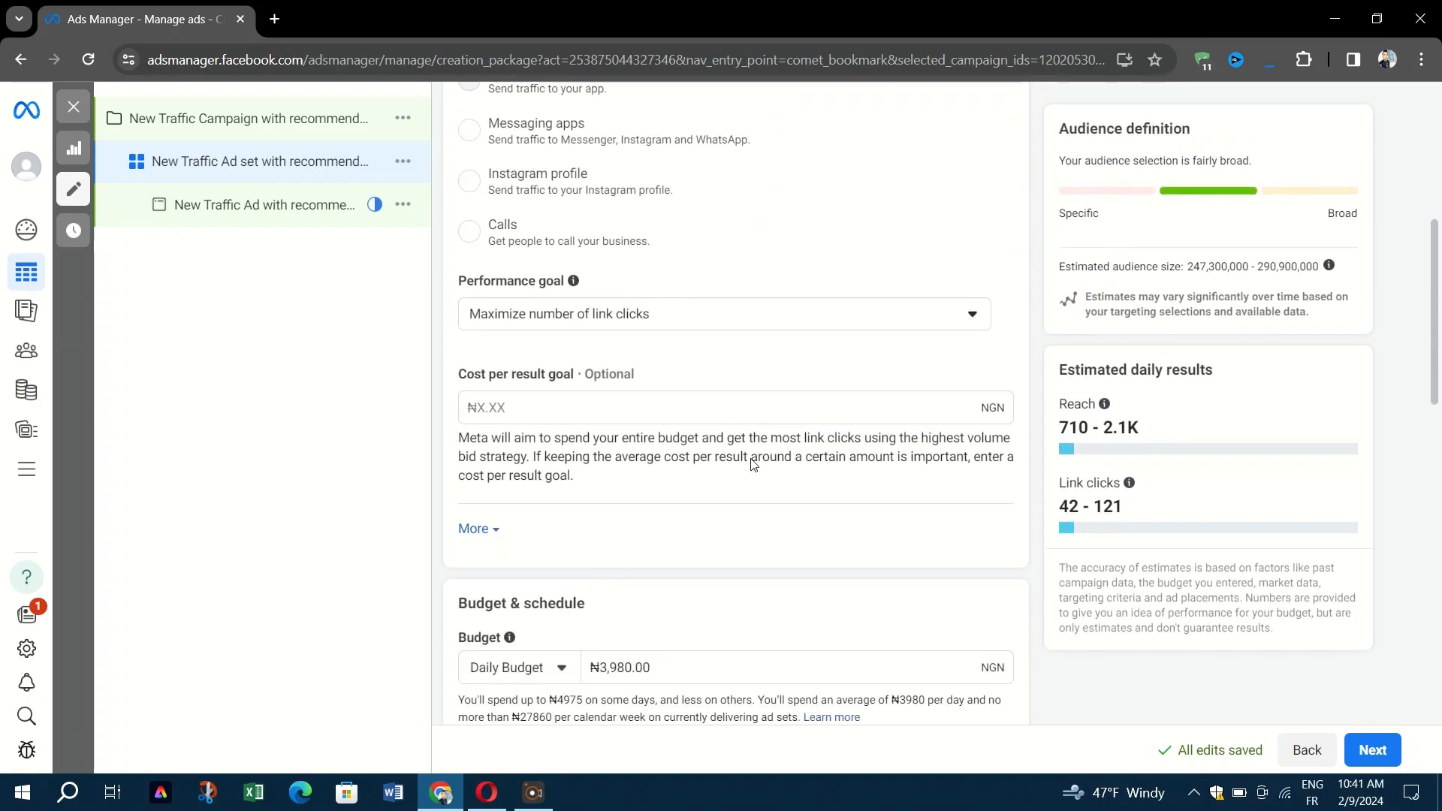
scroll(753, 460, "down", 1)
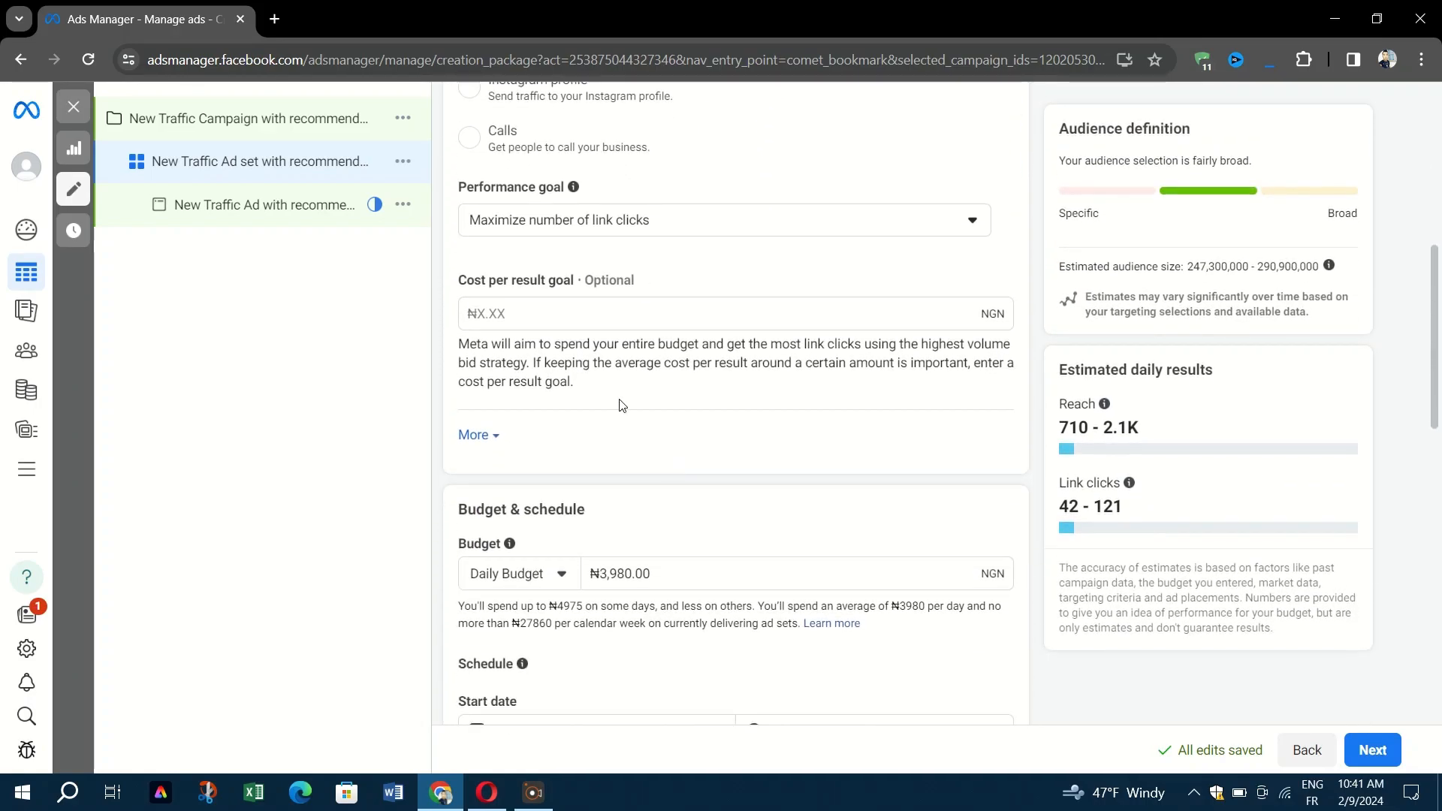
left_click(540, 305)
scroll(563, 420, "down", 1)
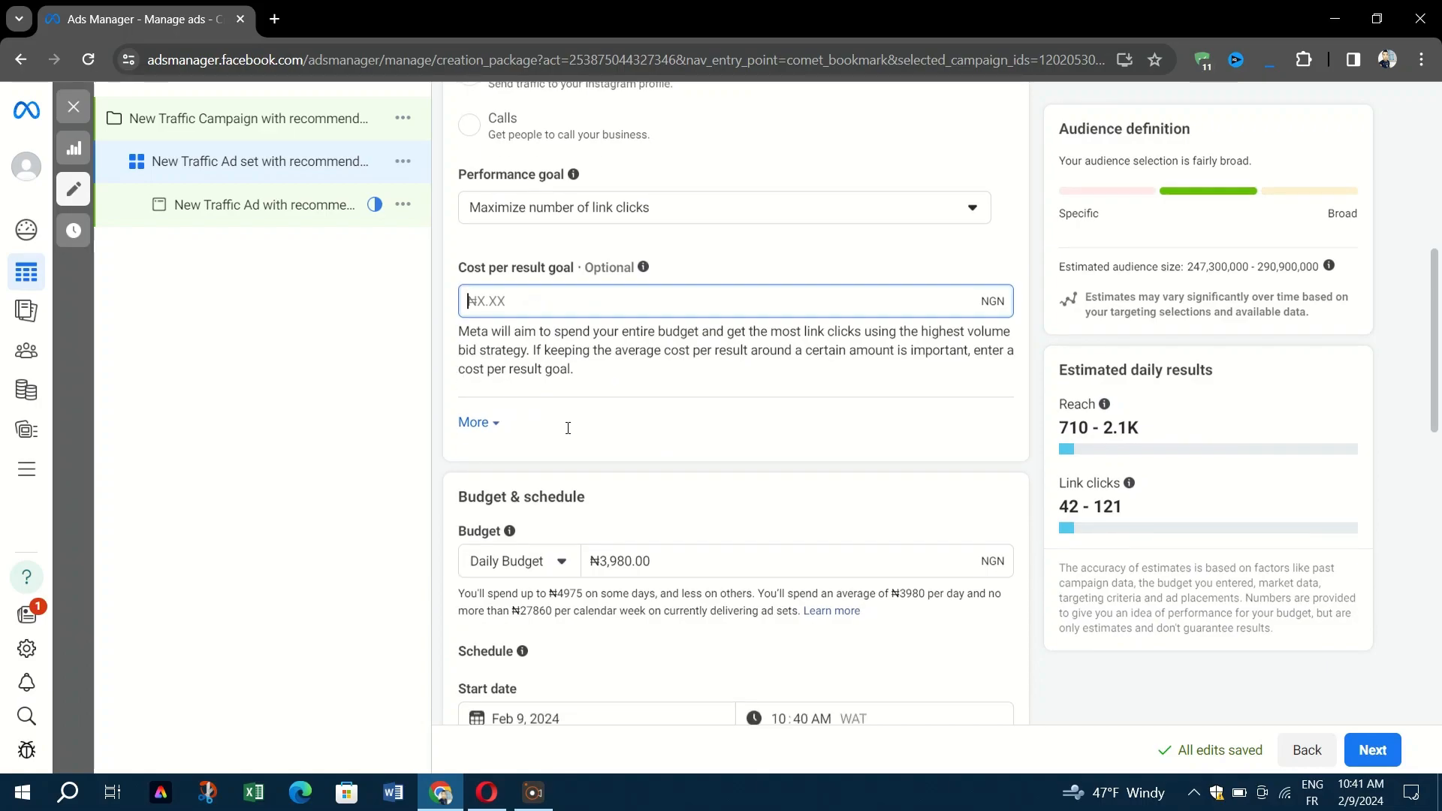
scroll(564, 409, "down", 1)
Try a lifetime budget, then return to the ₦3,980.00 daily budget running to Mar 9, 2024.
left_click(688, 389)
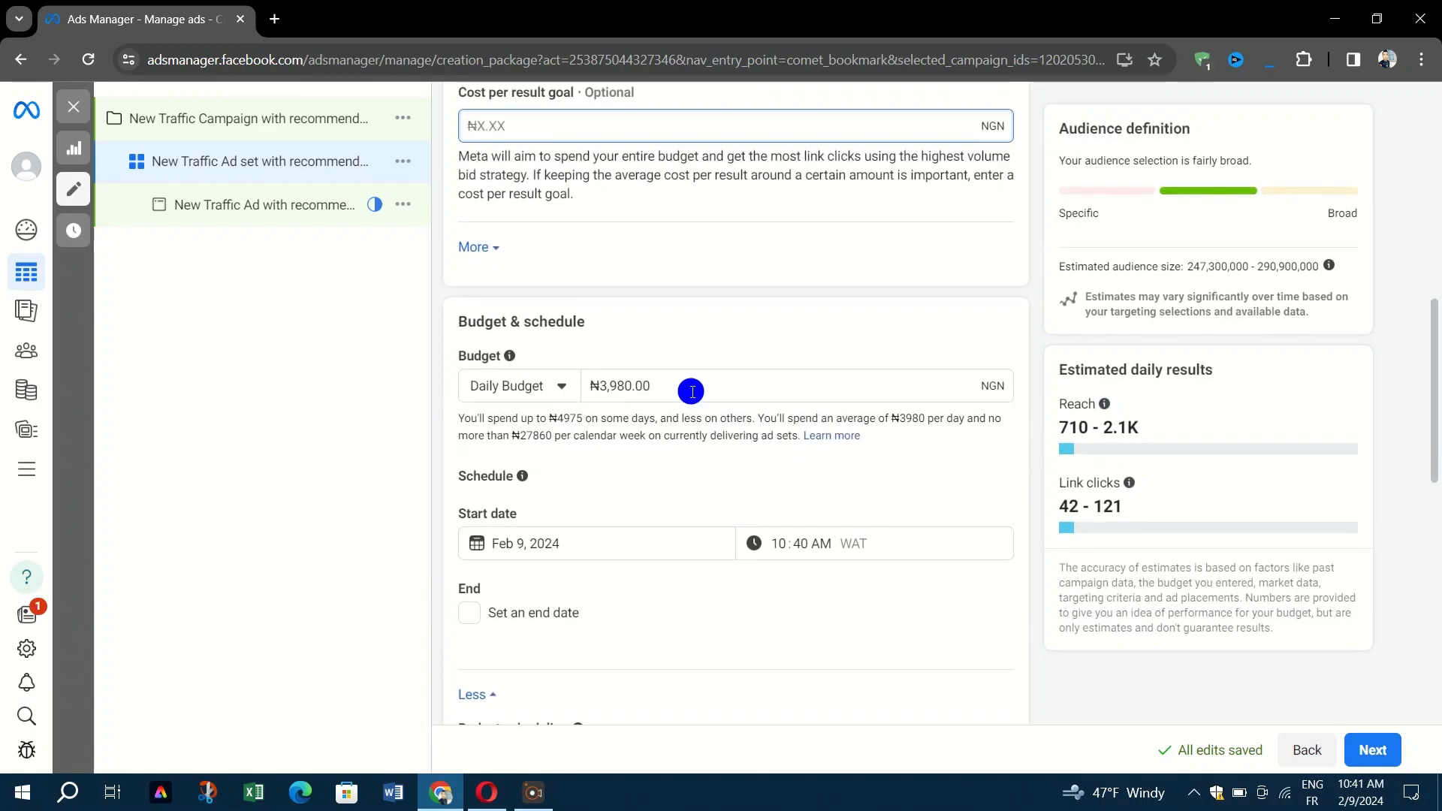
left_click(523, 383)
left_click(528, 462)
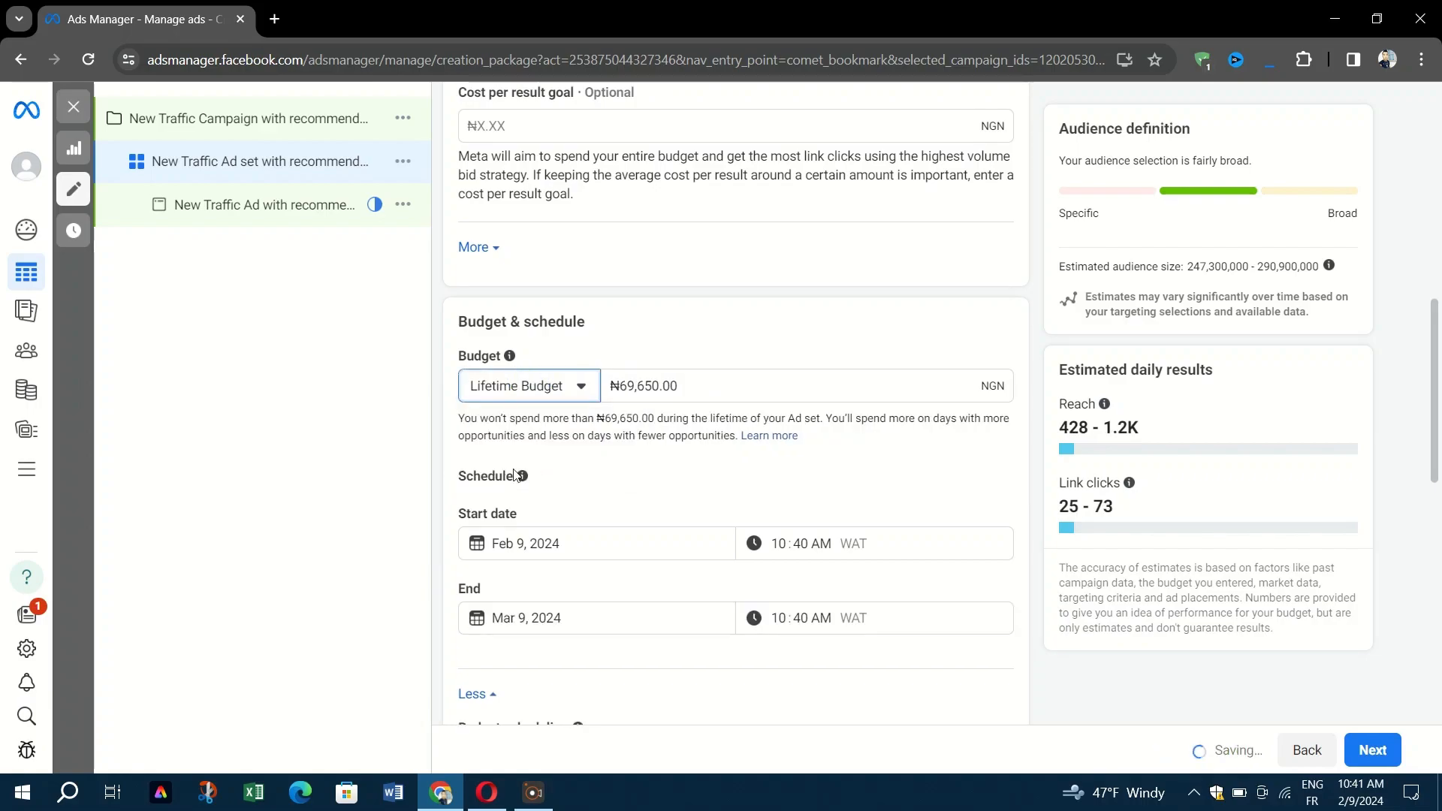
left_click(546, 387)
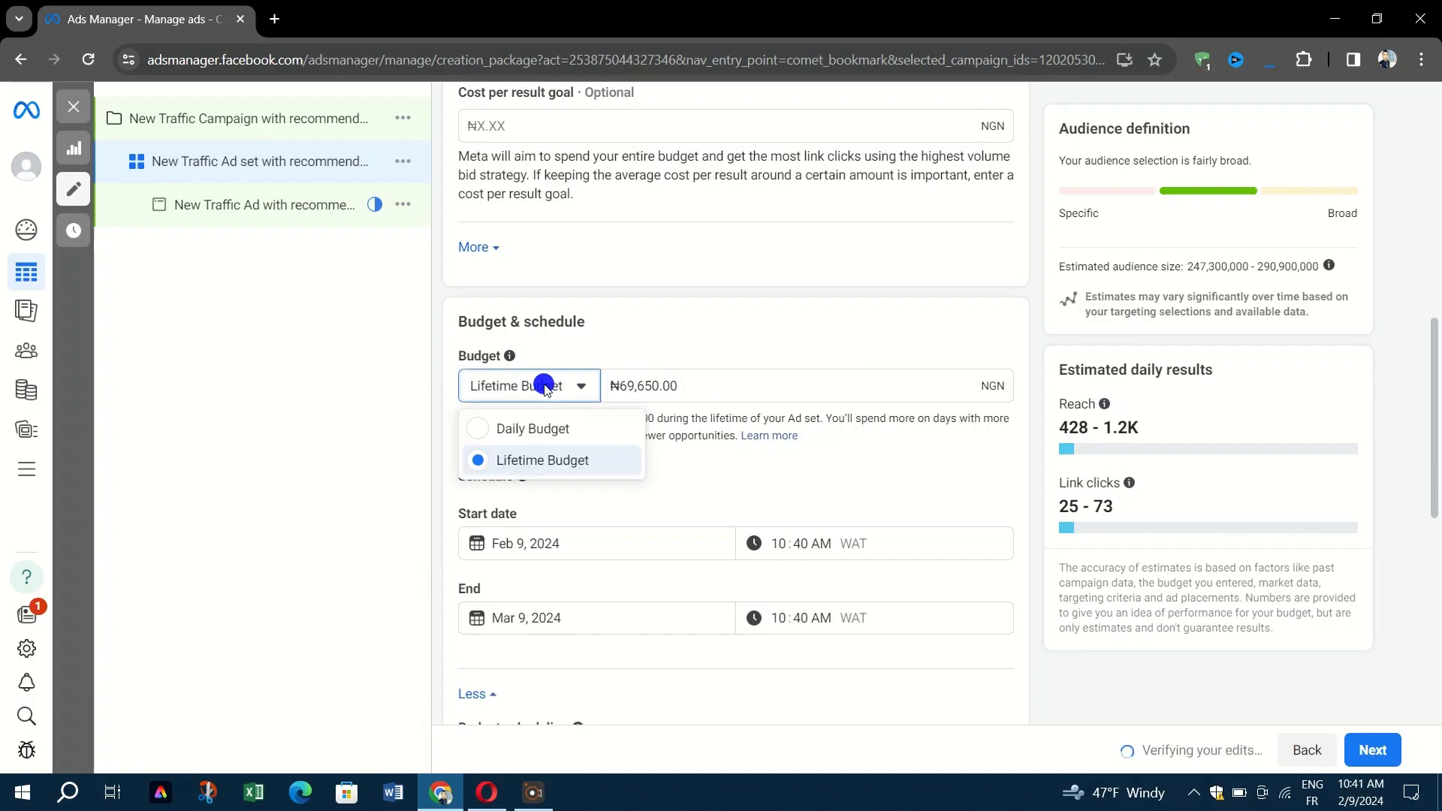
left_click(553, 427)
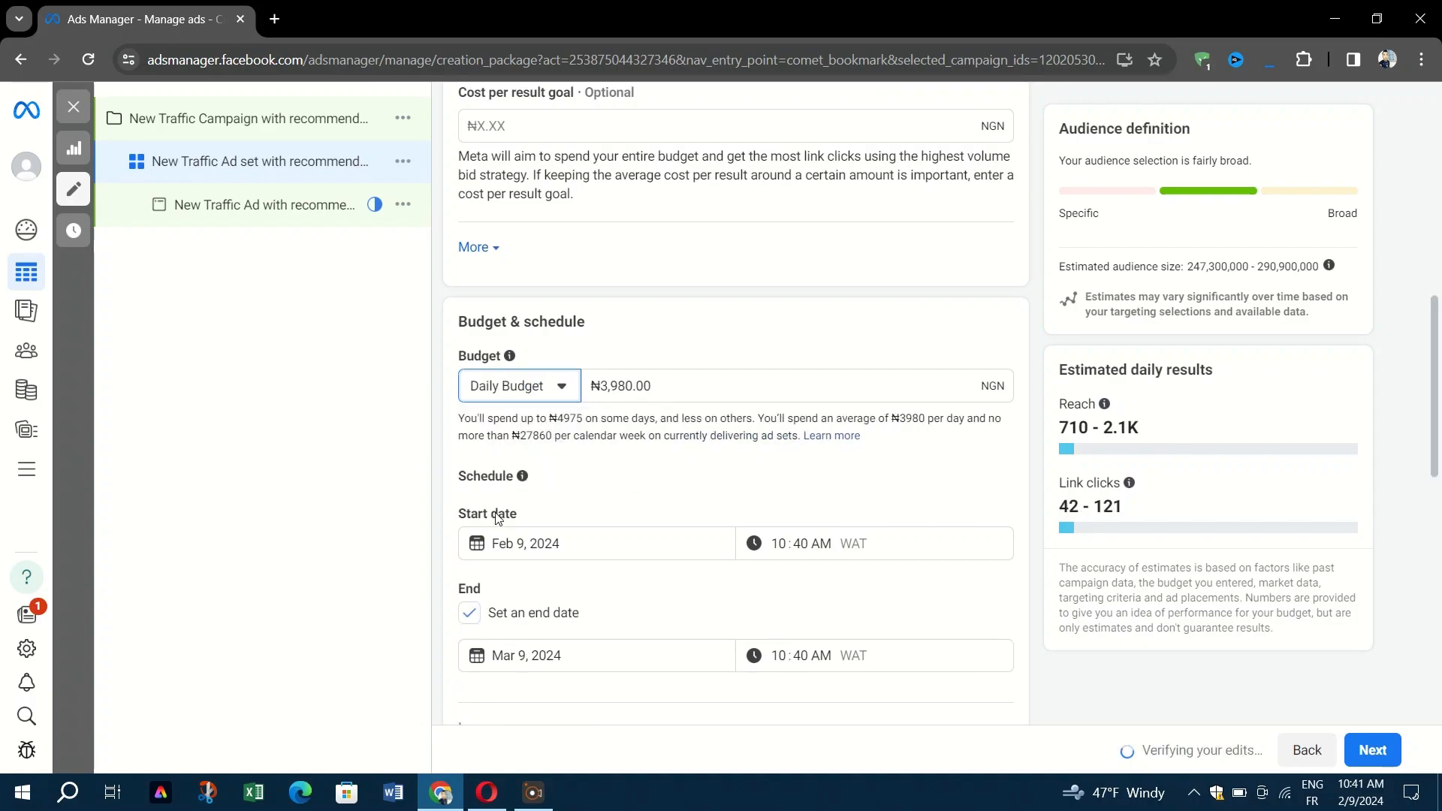
scroll(576, 558, "down", 2)
scroll(576, 558, "down", 1)
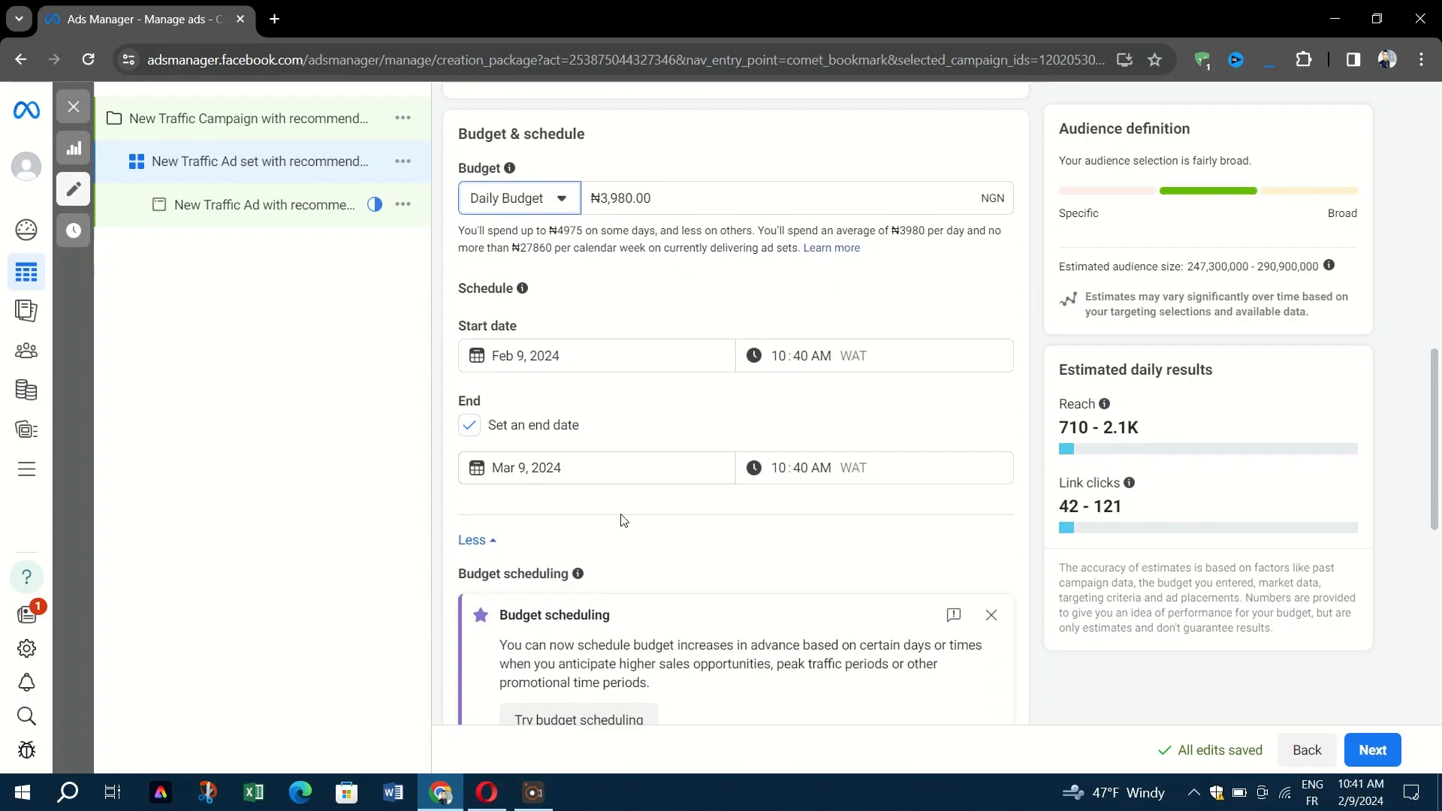
scroll(622, 520, "down", 3)
Expand Audience controls to reveal United States location, minimum age 18, no exclusions and all languages.
scroll(690, 459, "down", 1)
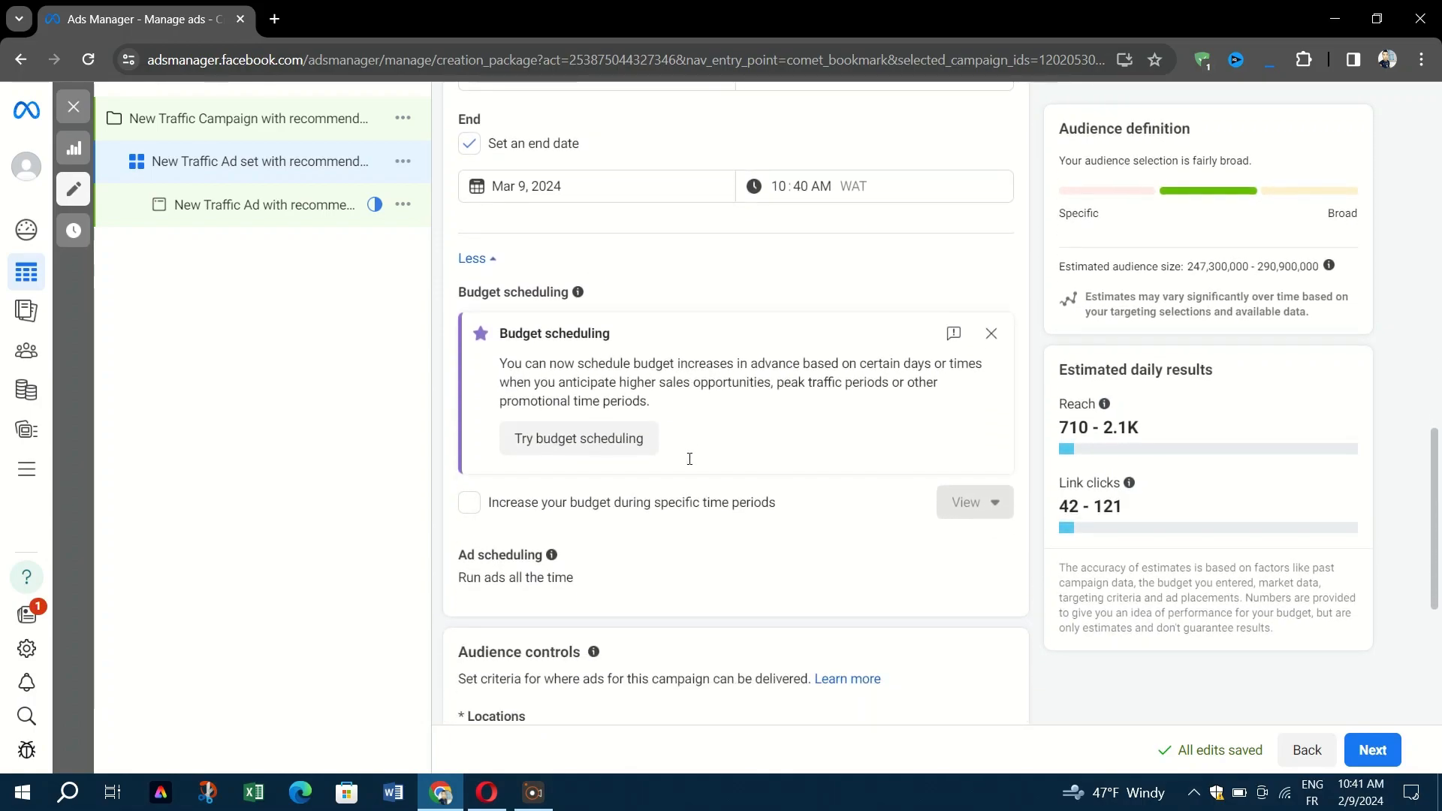
scroll(688, 461, "down", 1)
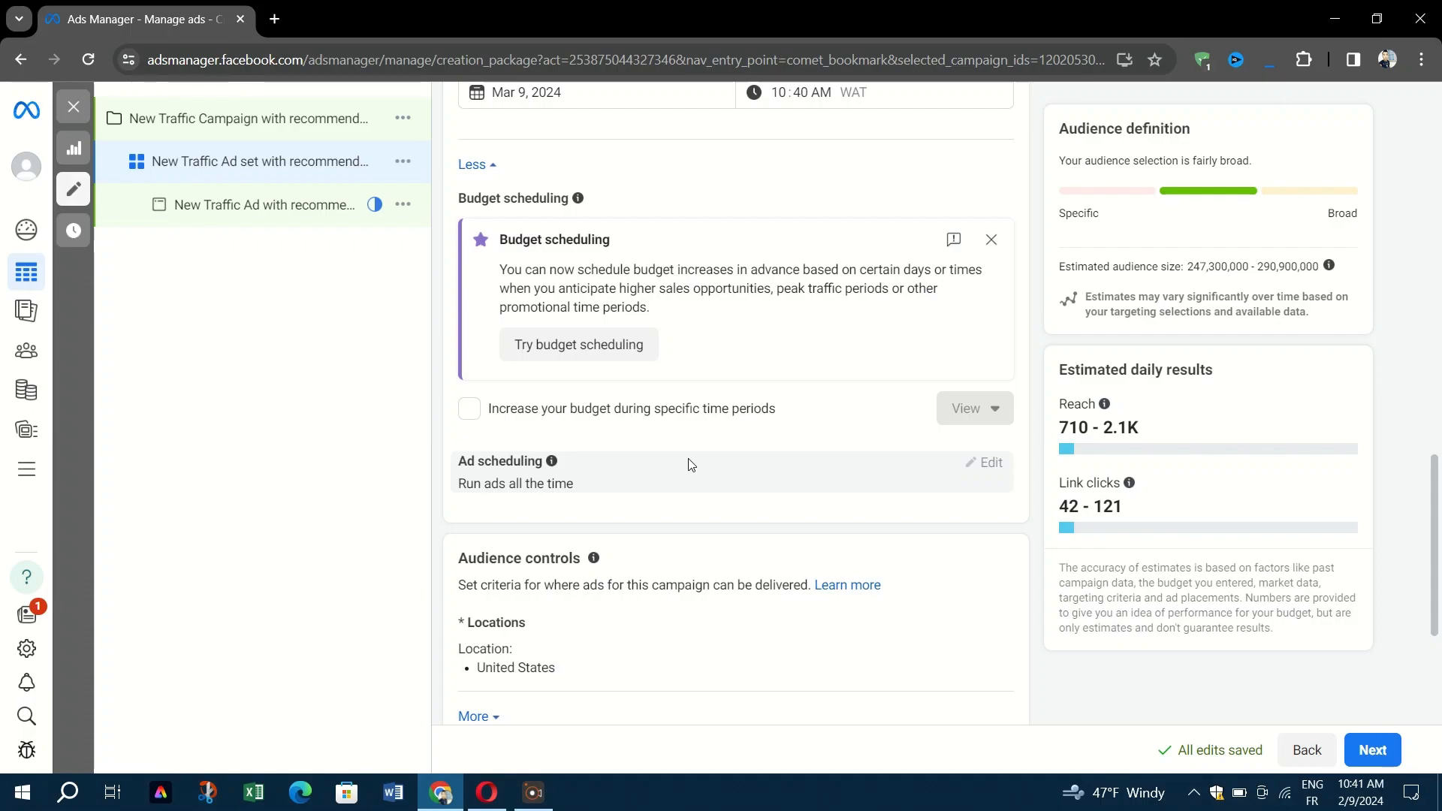
scroll(601, 383, "up", 1)
scroll(593, 361, "down", 2)
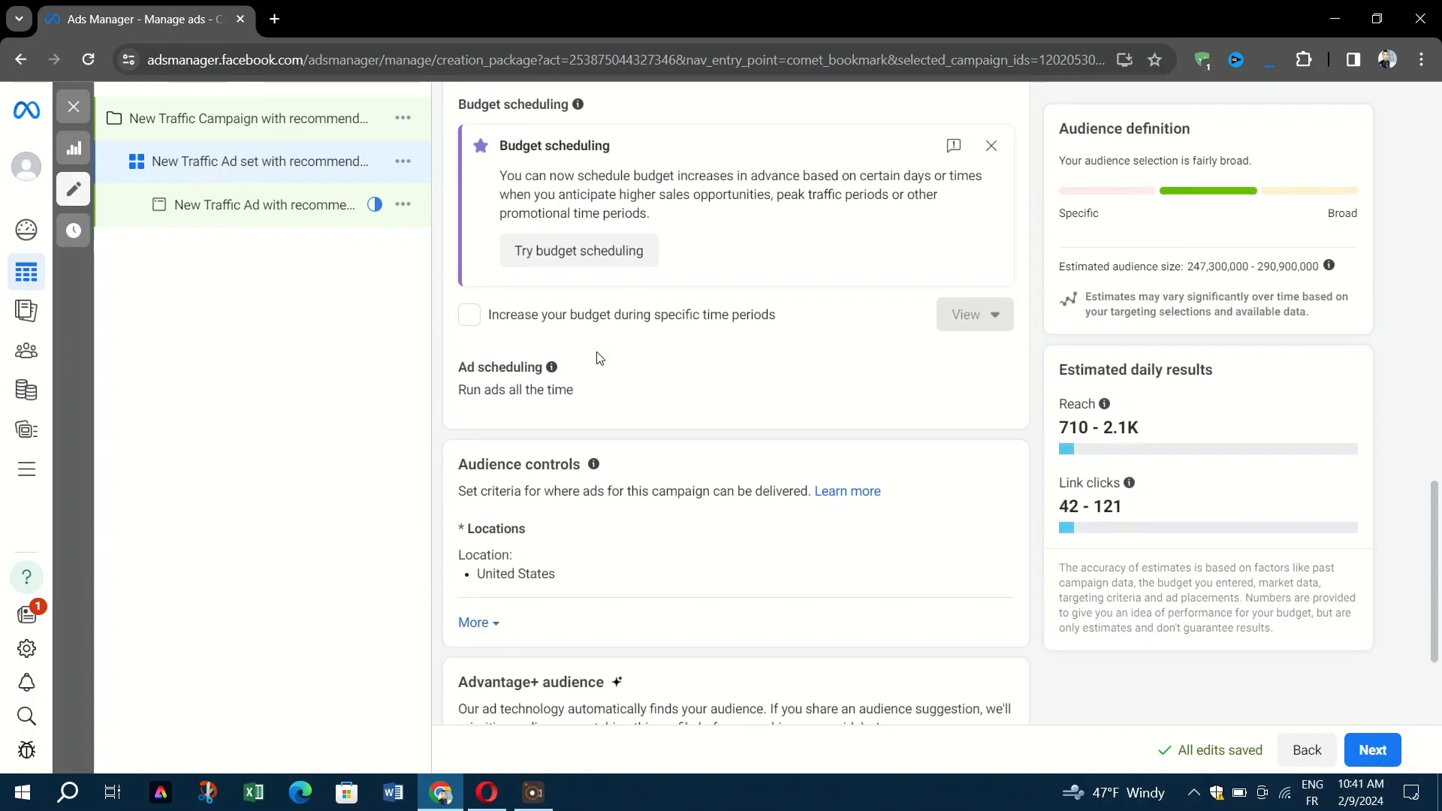
left_click(752, 383)
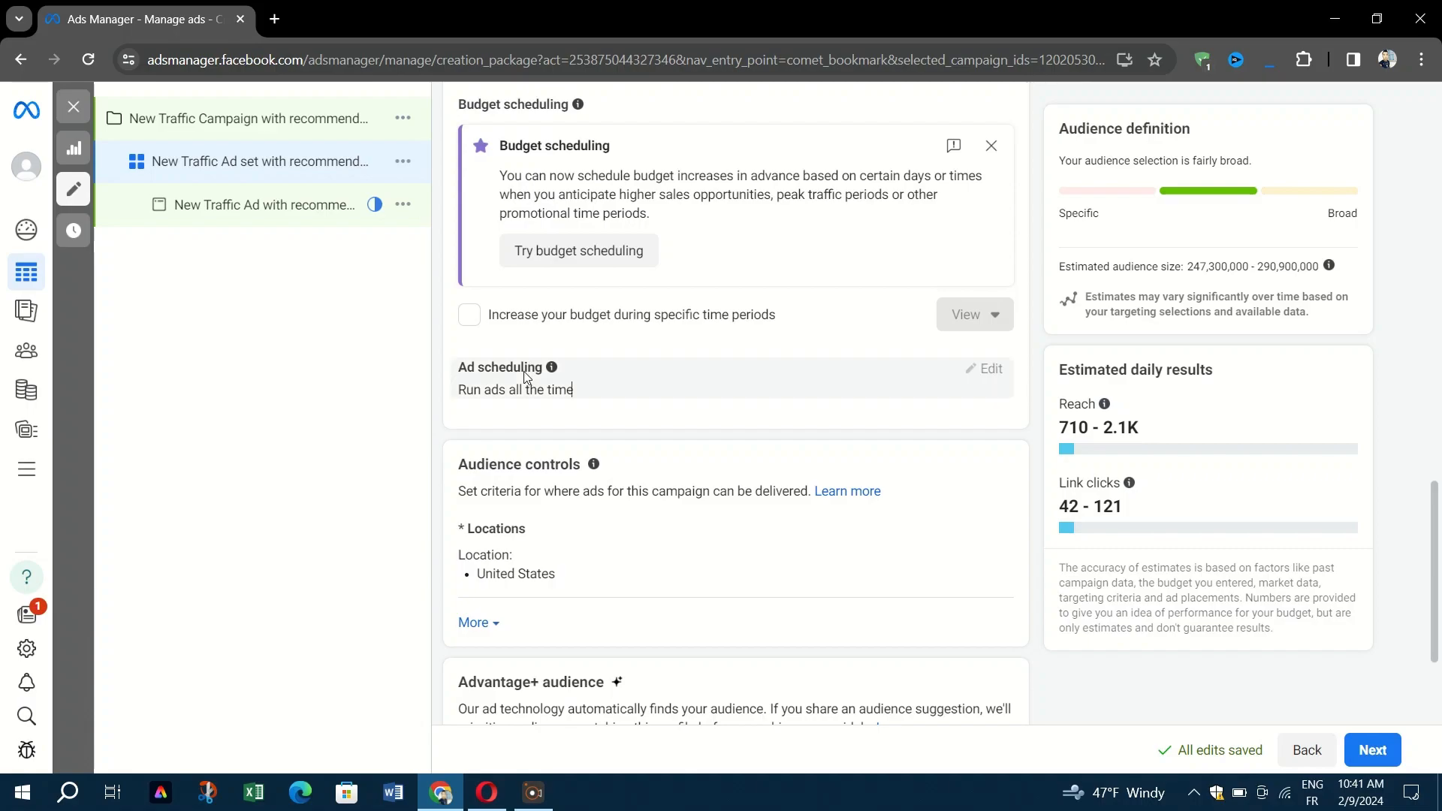
scroll(524, 371, "down", 3)
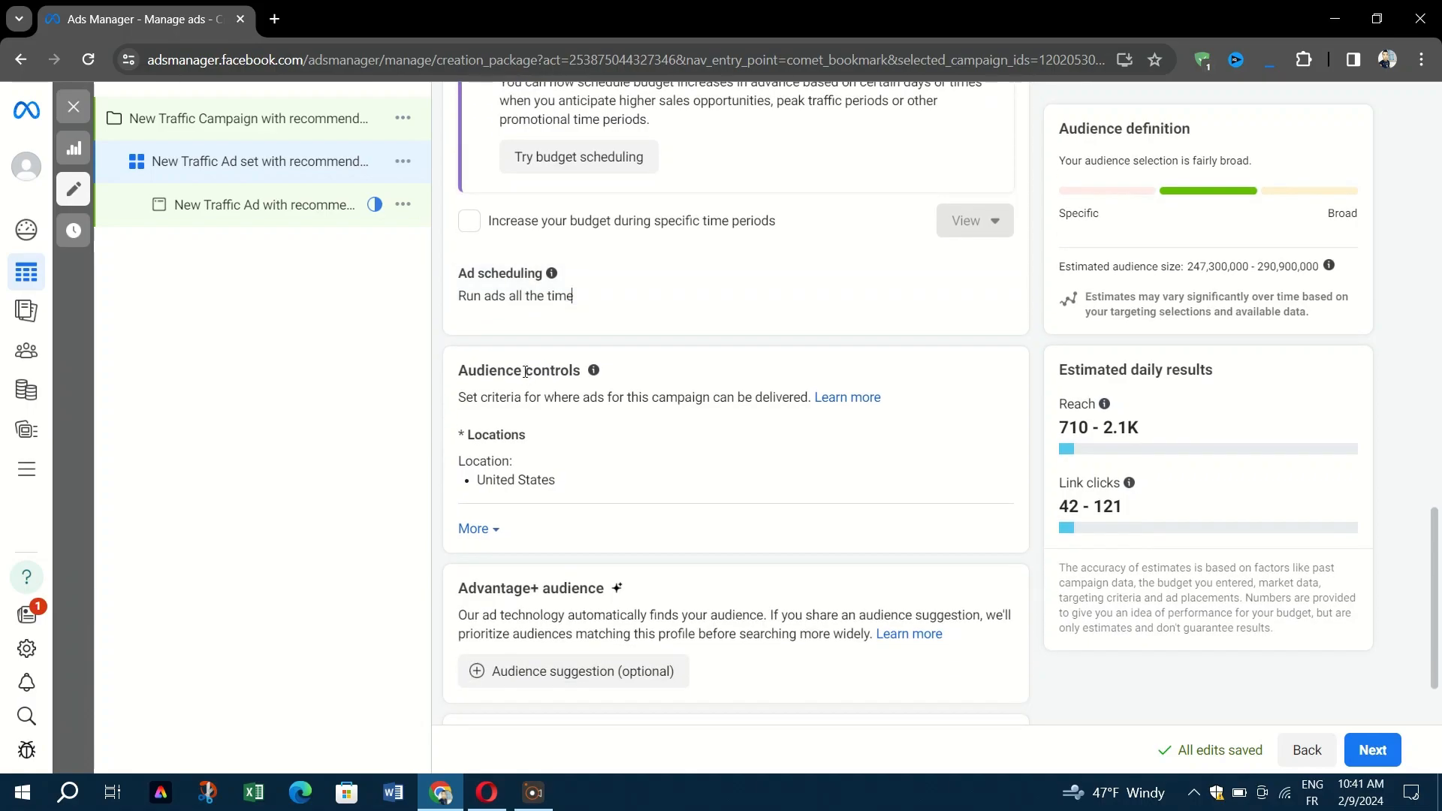
scroll(524, 376, "up", 3)
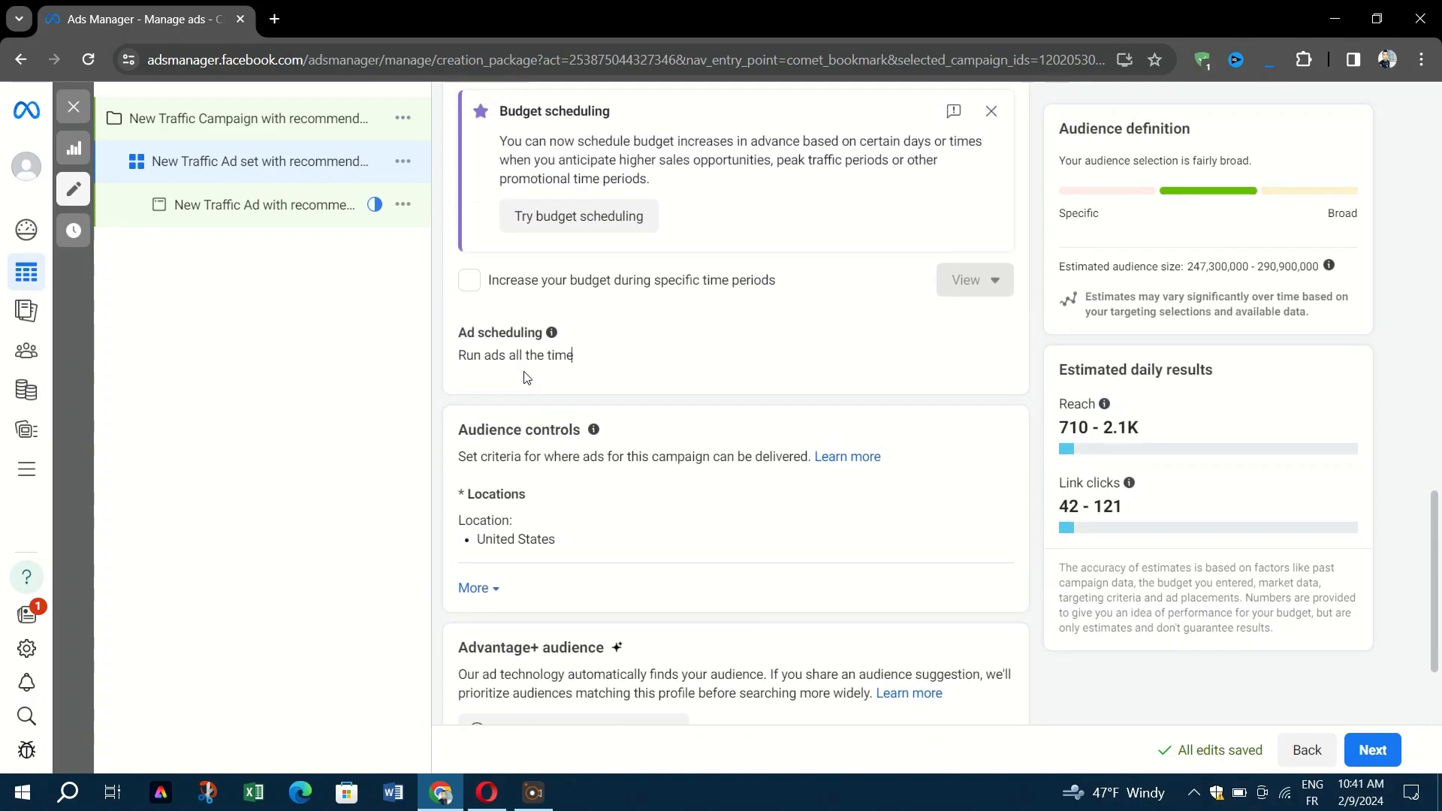
left_click(475, 588)
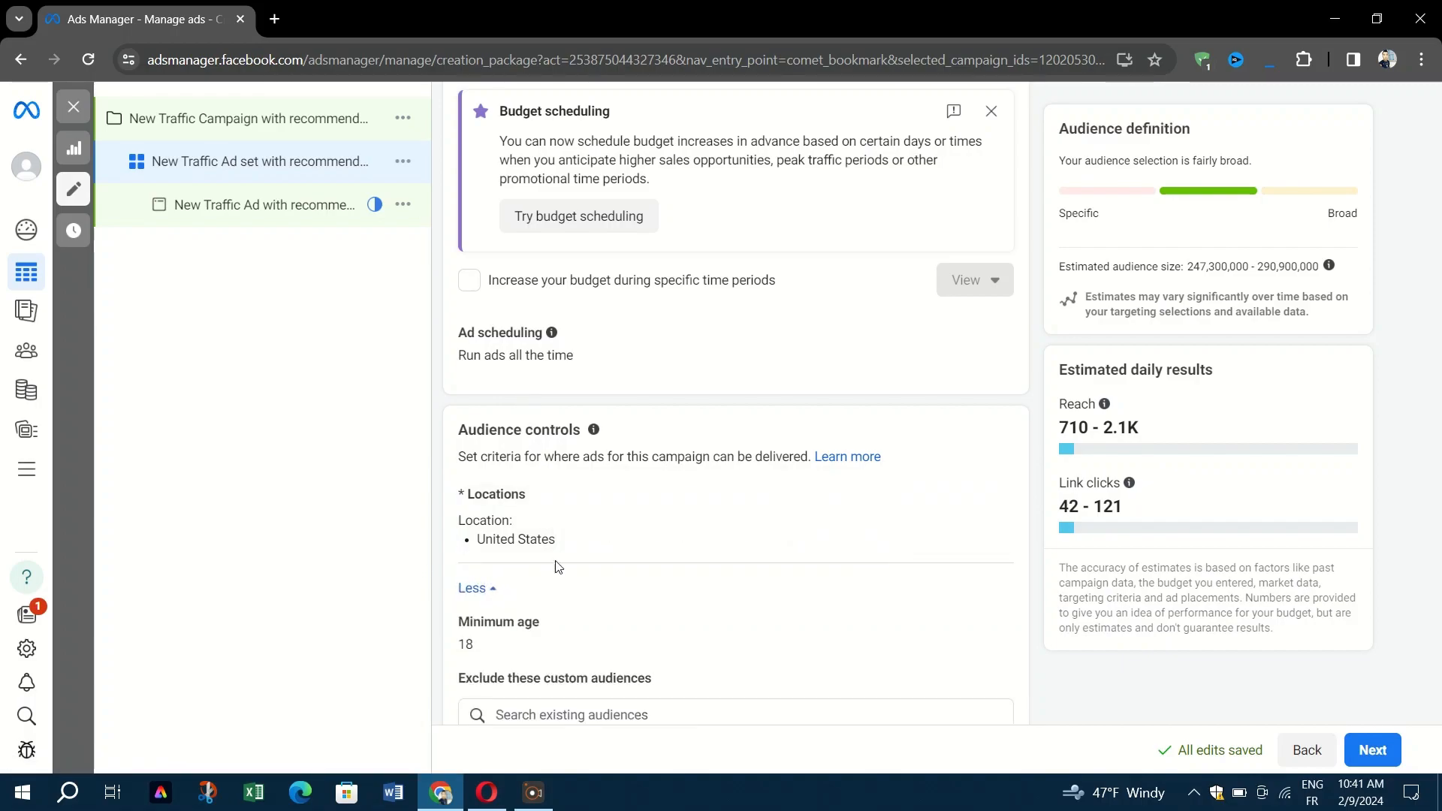
scroll(545, 568, "down", 3)
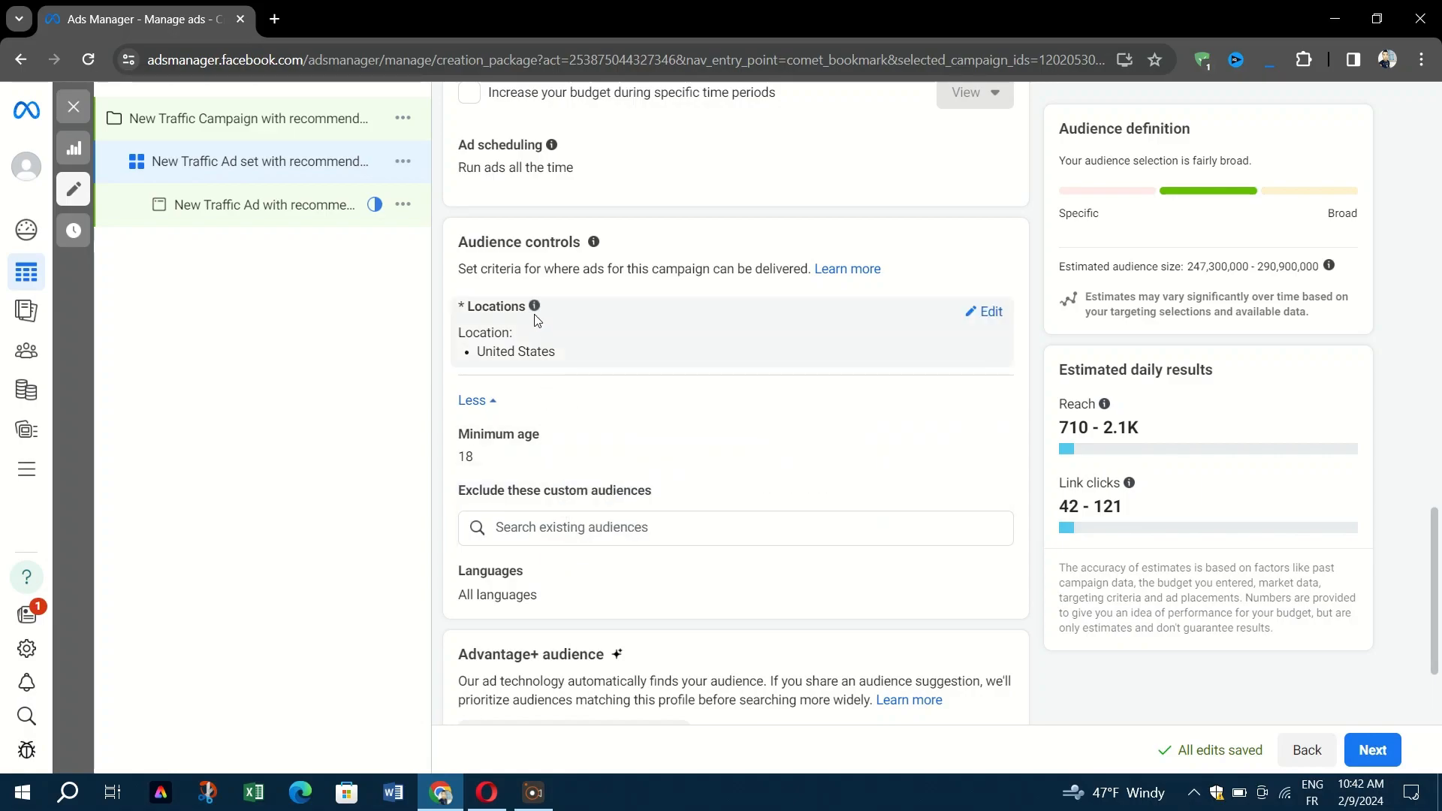
Edit Locations and view the United States on the world map, keeping it the only included location.
left_click(987, 311)
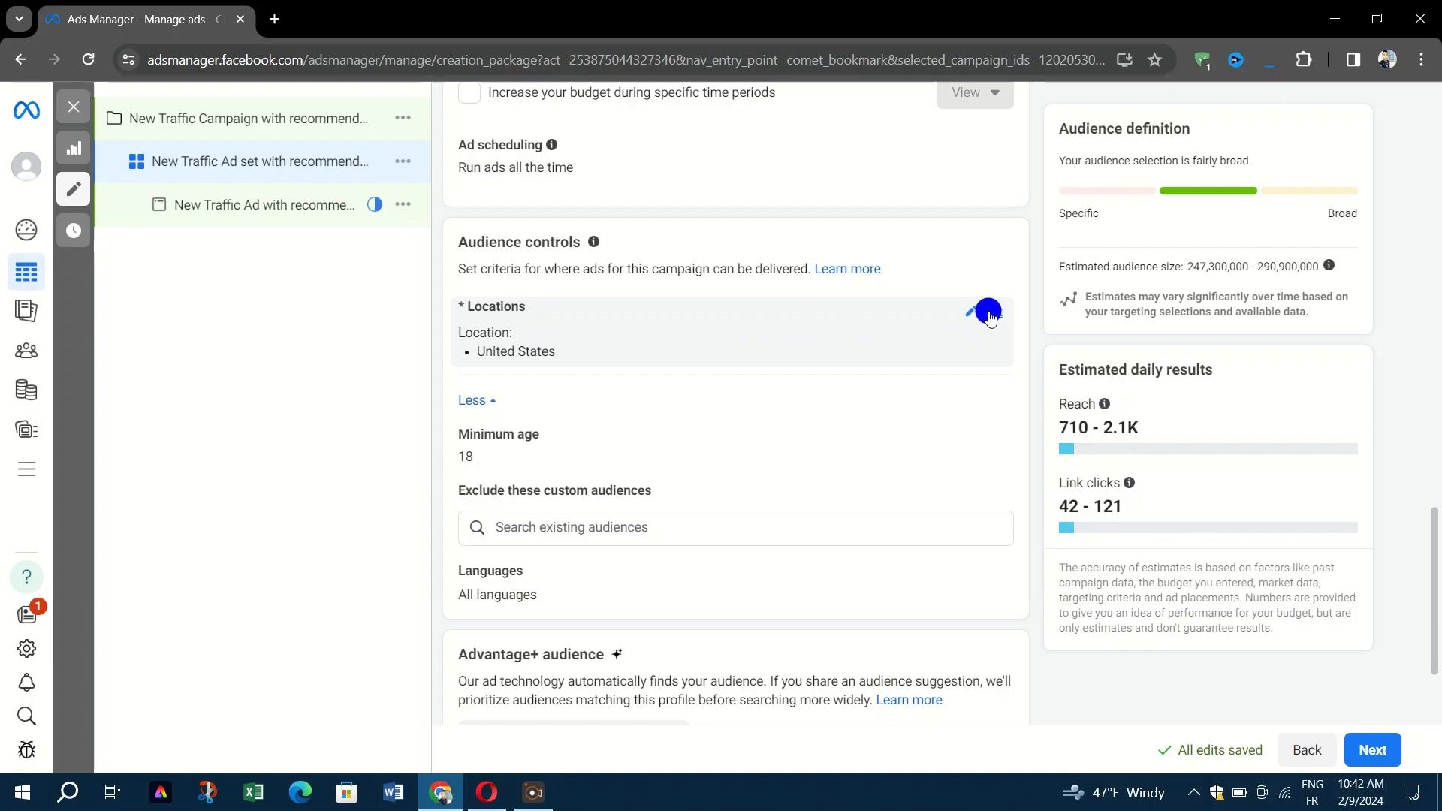
left_click(581, 406)
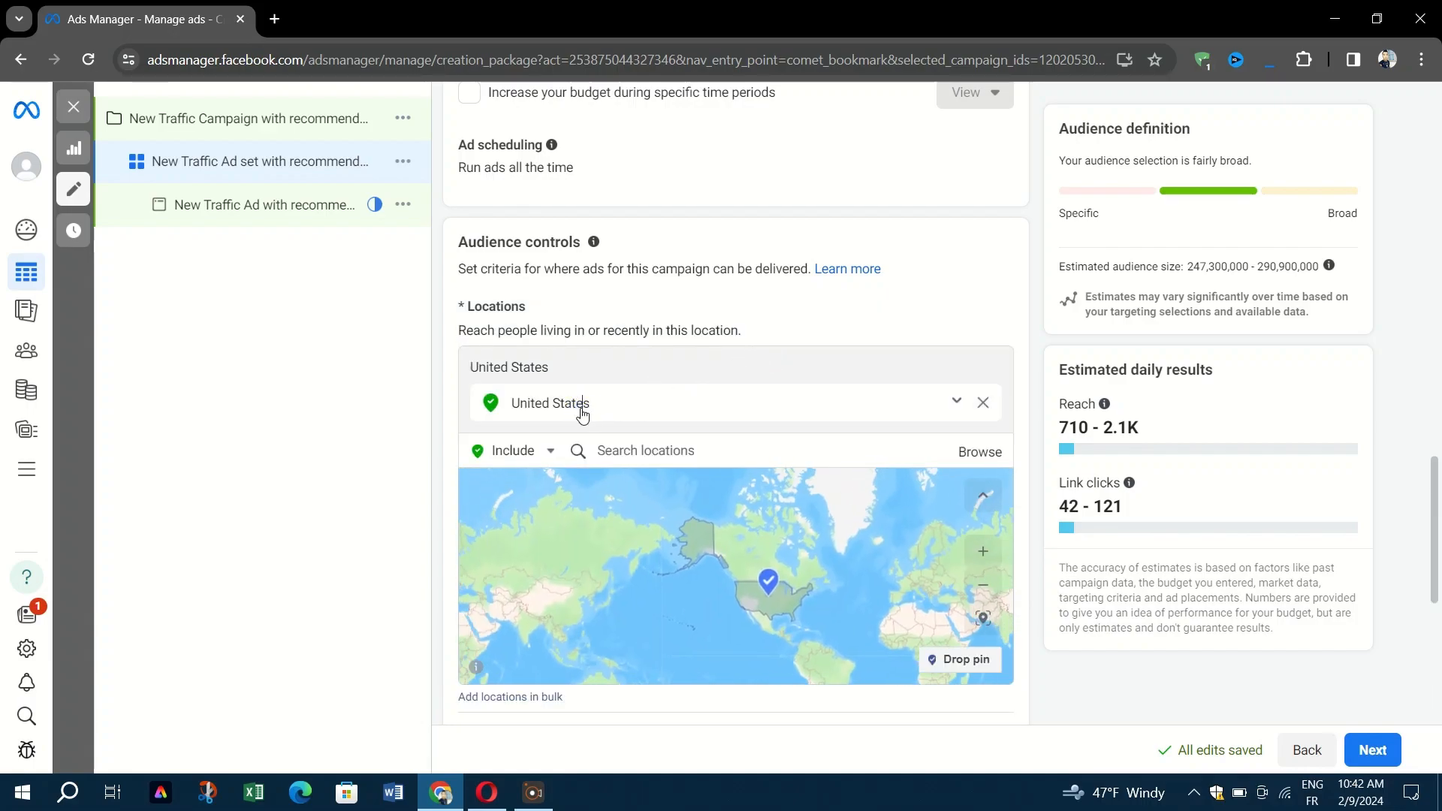
left_click_drag(668, 561, 568, 491)
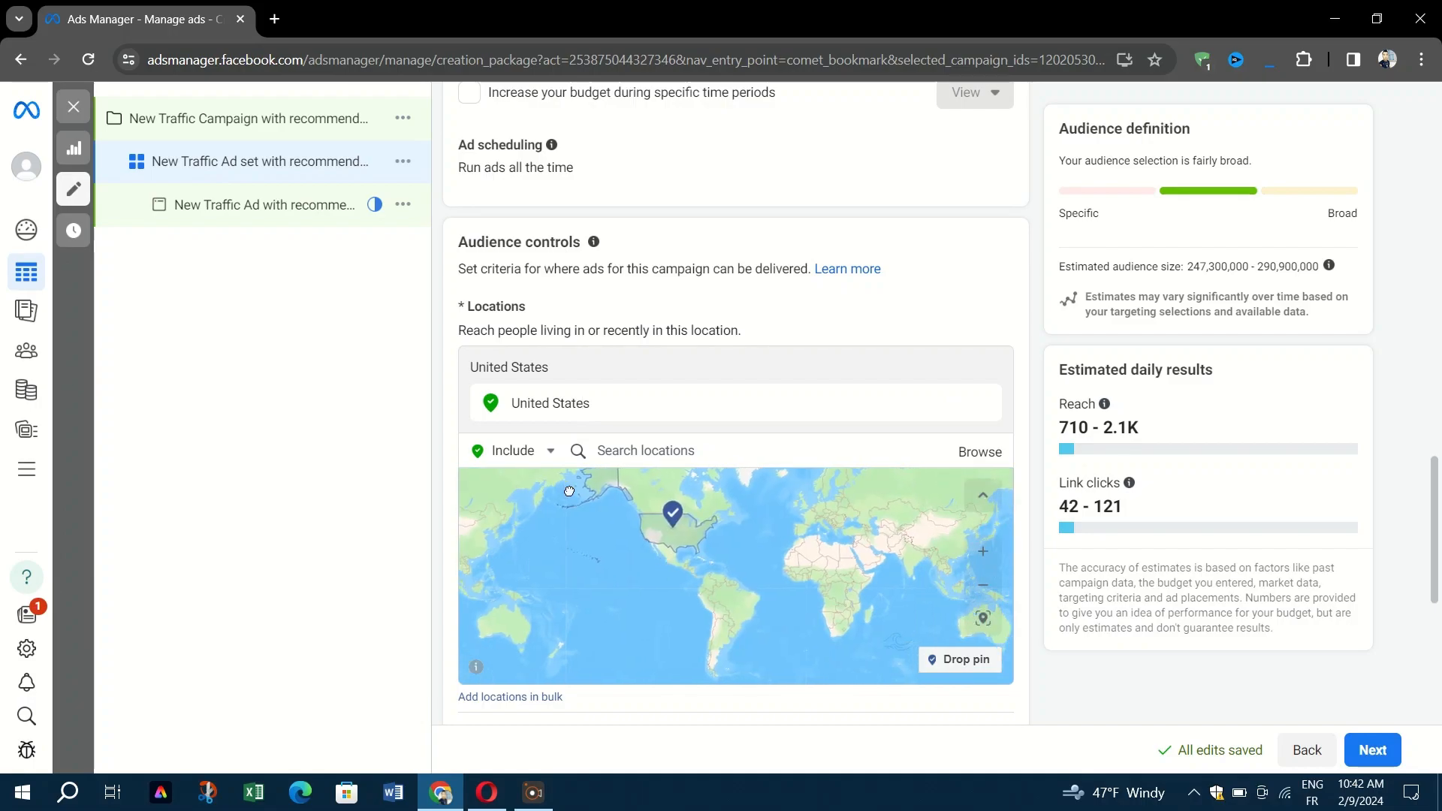
left_click(816, 546)
scroll(1216, 386, "up", 1)
scroll(492, 376, "down", 4)
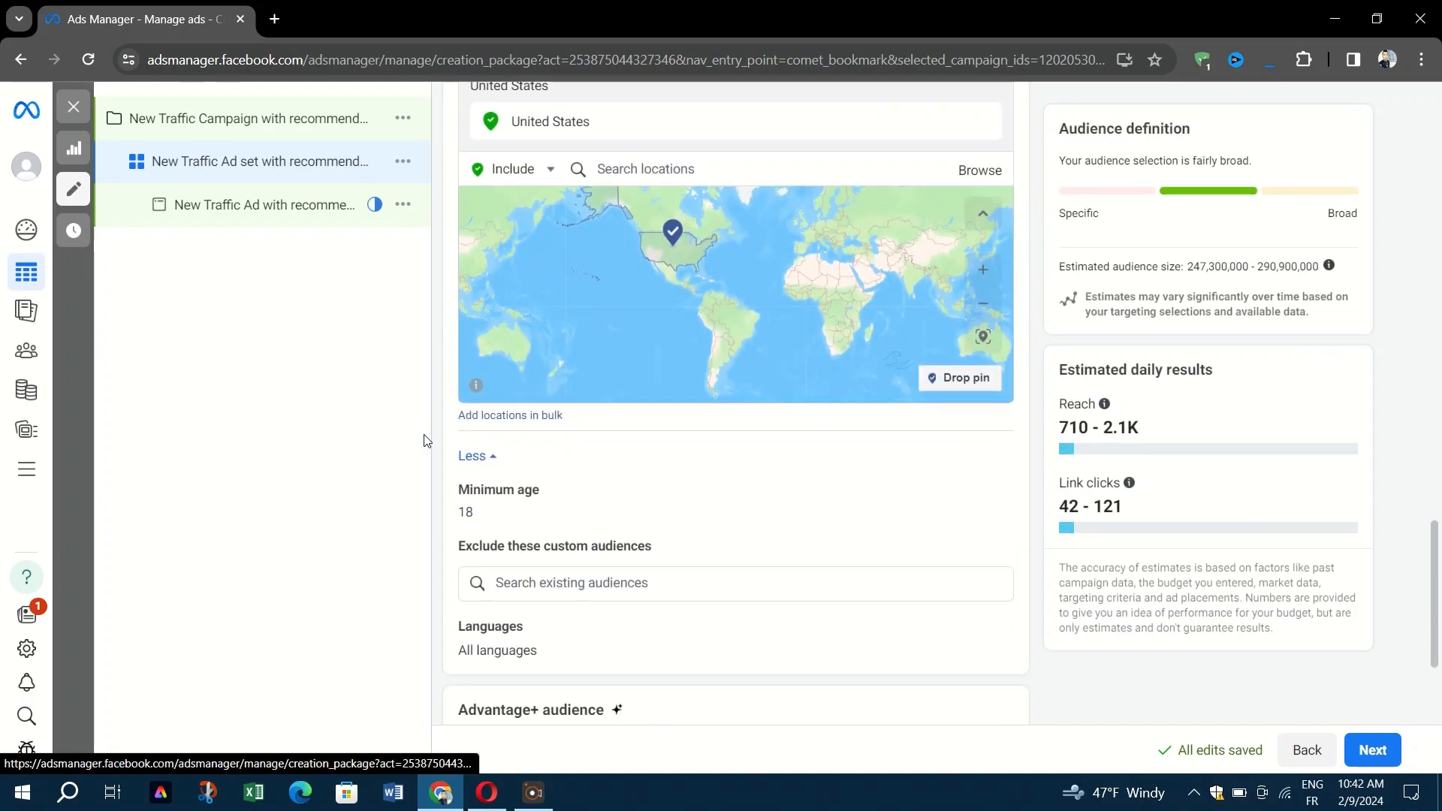
scroll(568, 583, "down", 2)
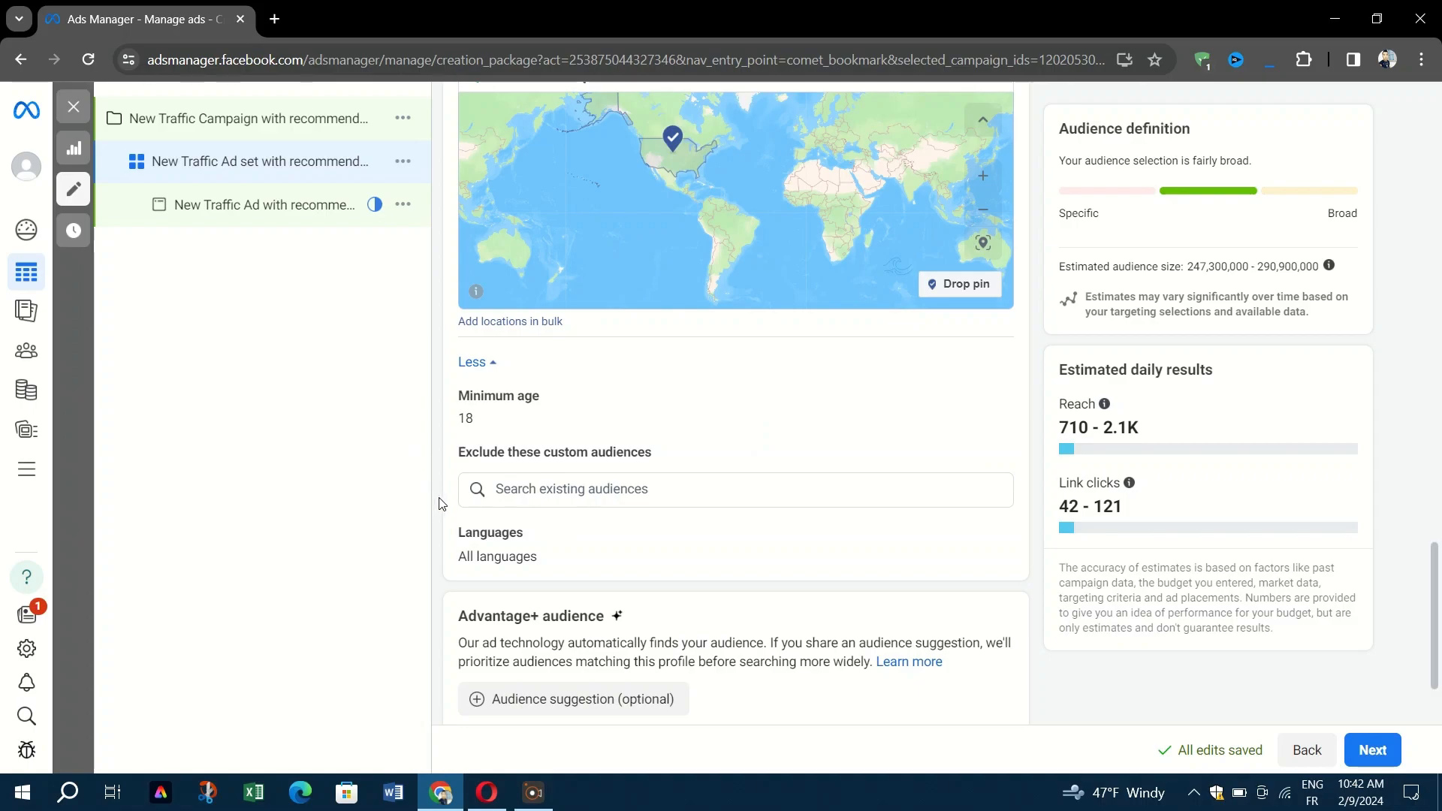
Expand the optional audience suggestion settings, review them, and continue to the ad level.
left_click(478, 698)
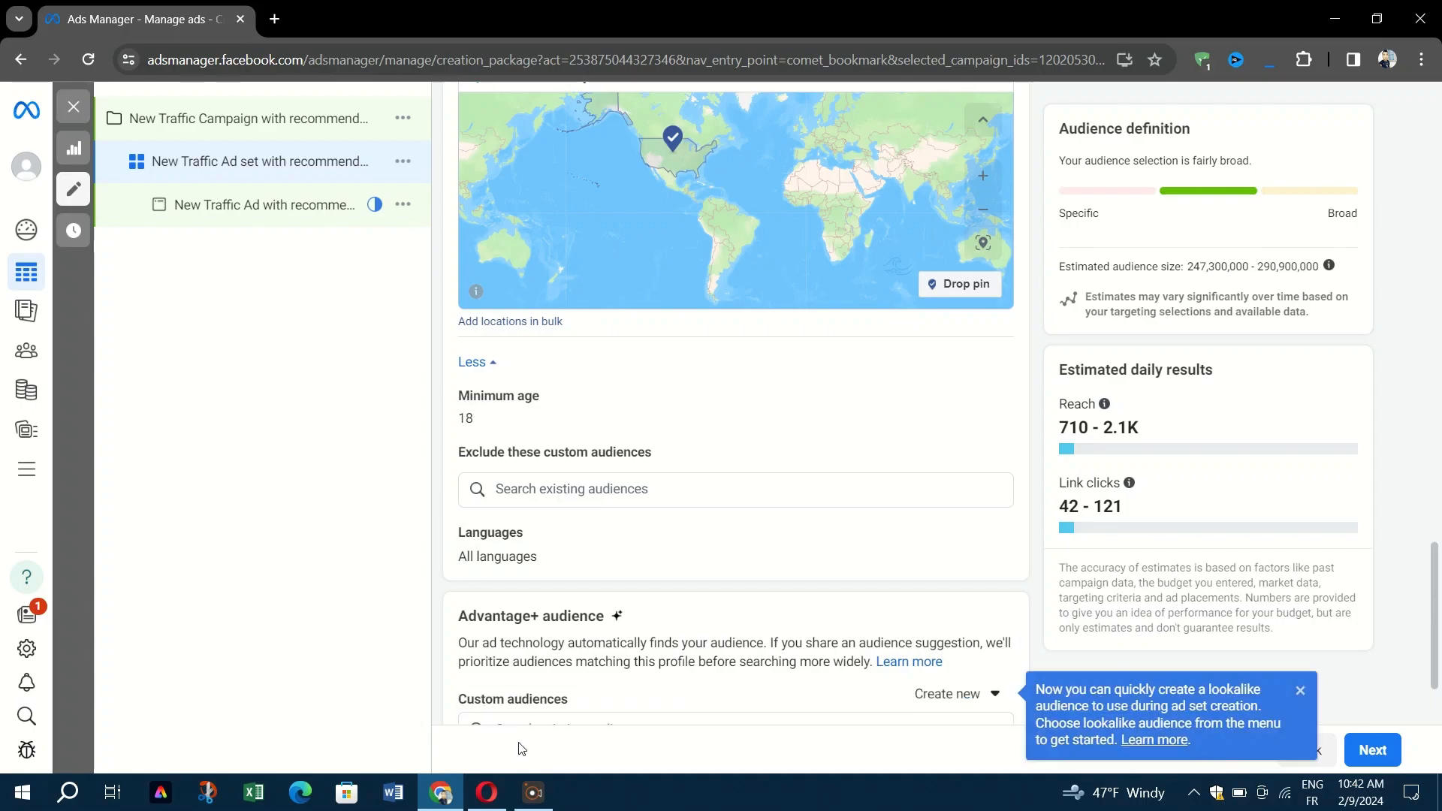
scroll(536, 643, "down", 5)
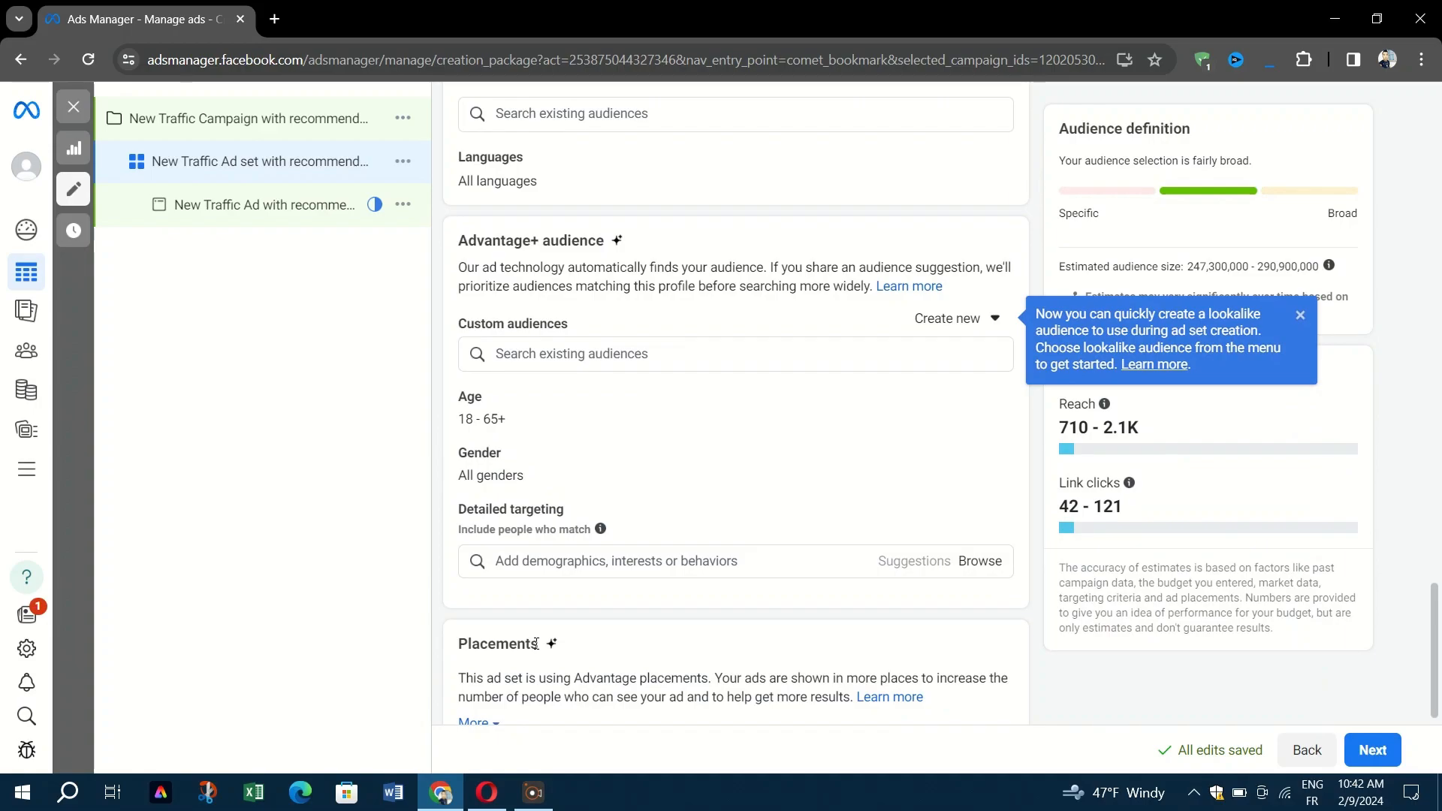
scroll(536, 644, "down", 1)
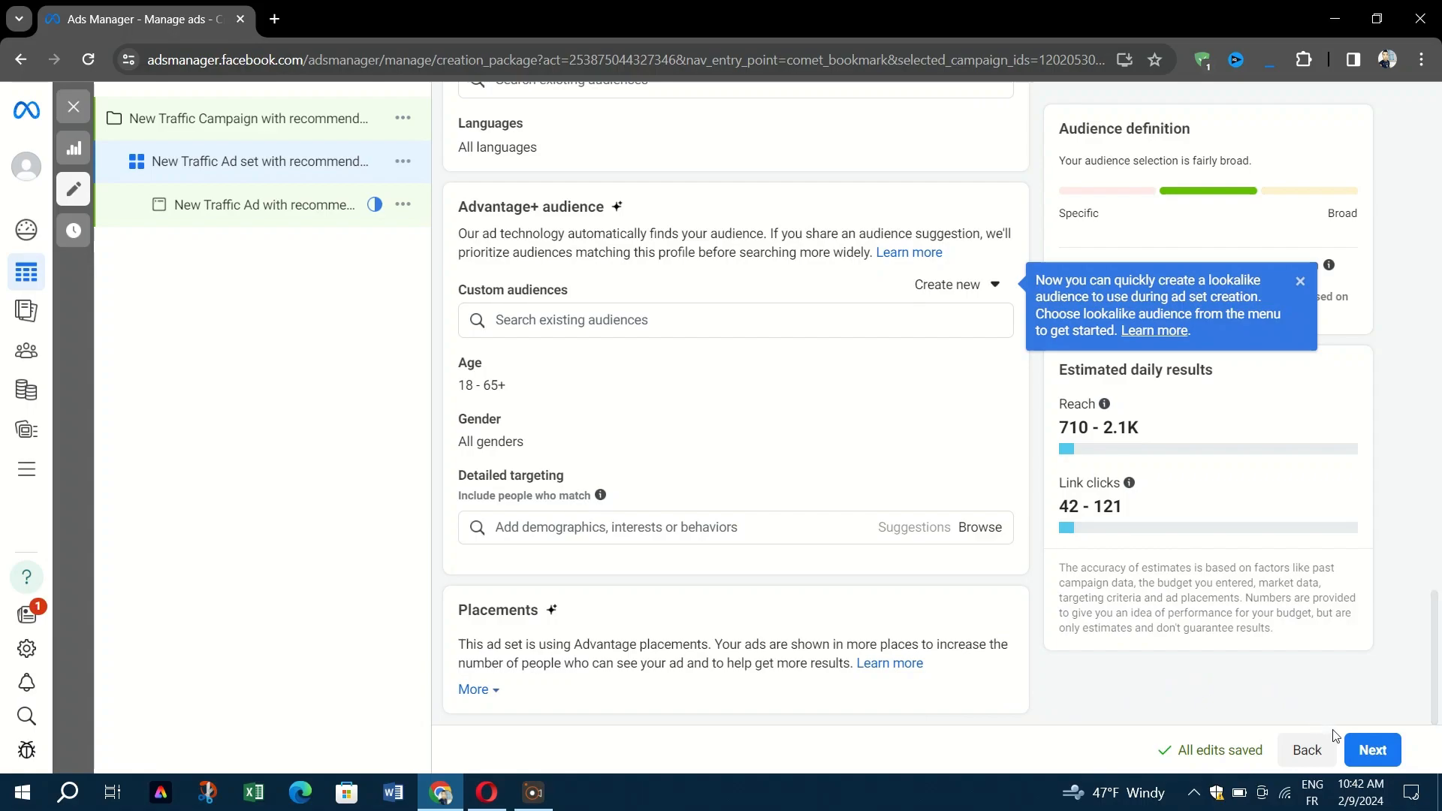
left_click(1372, 749)
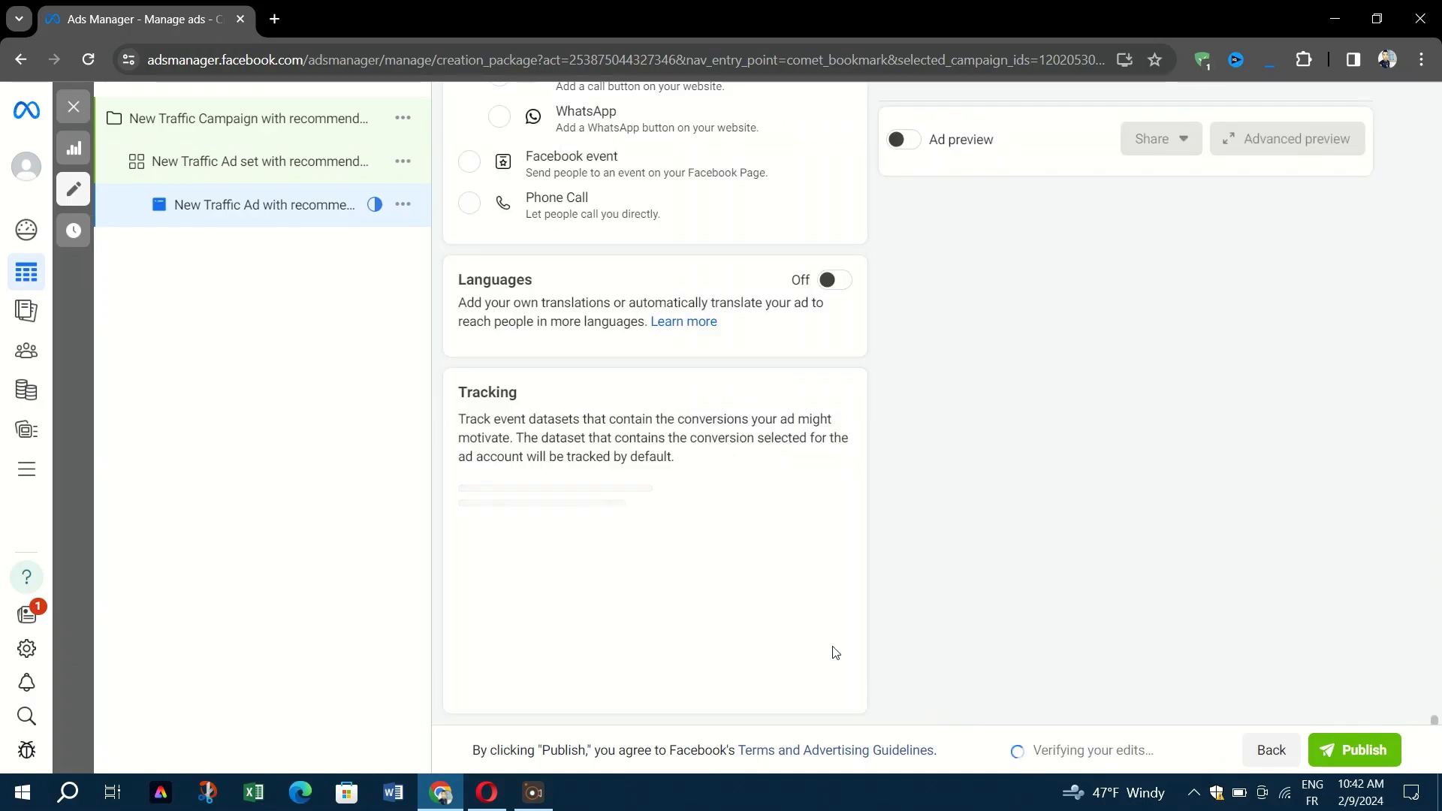
Select the ad name field at the top of the ad form.
scroll(609, 428, "up", 4)
scroll(608, 438, "up", 15)
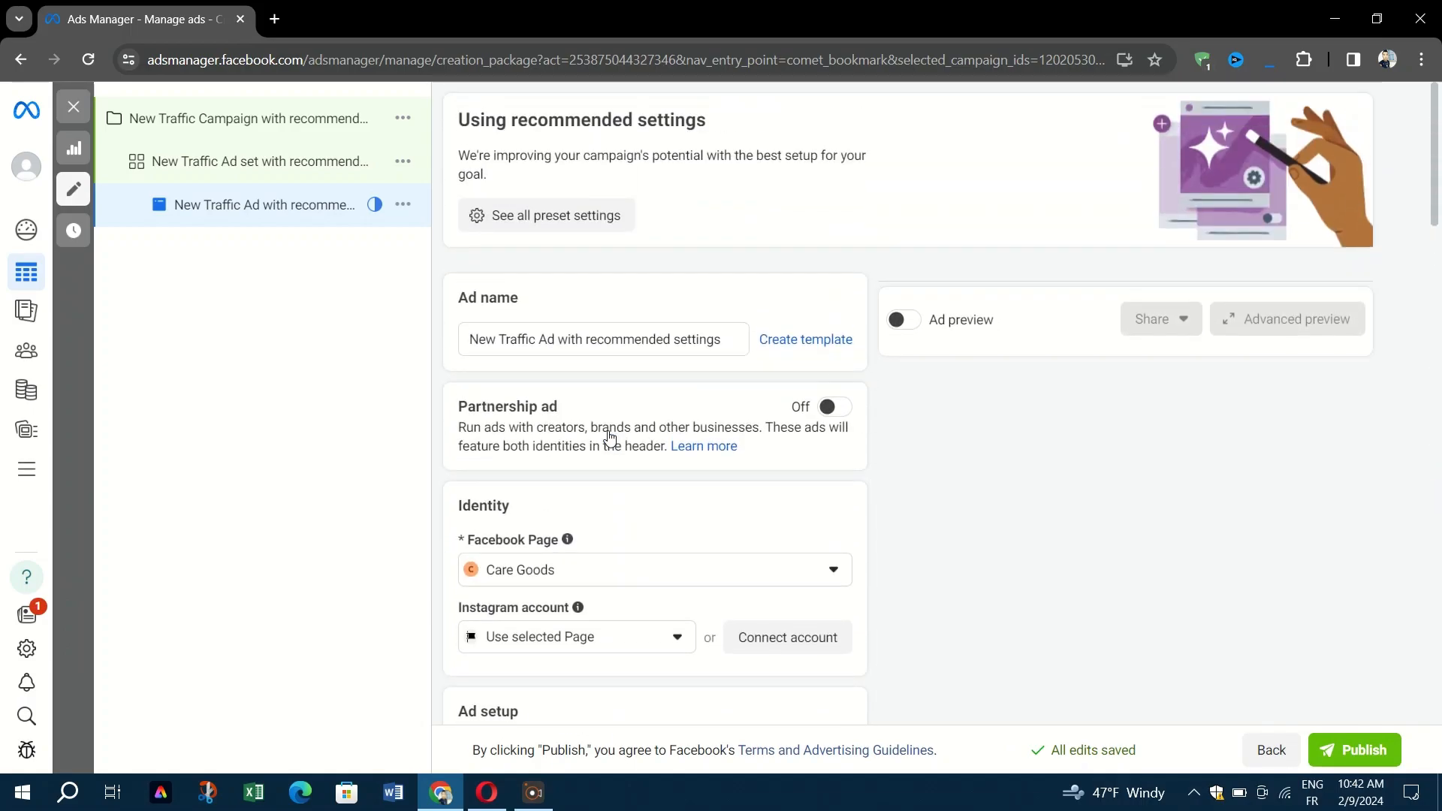
left_click(601, 338)
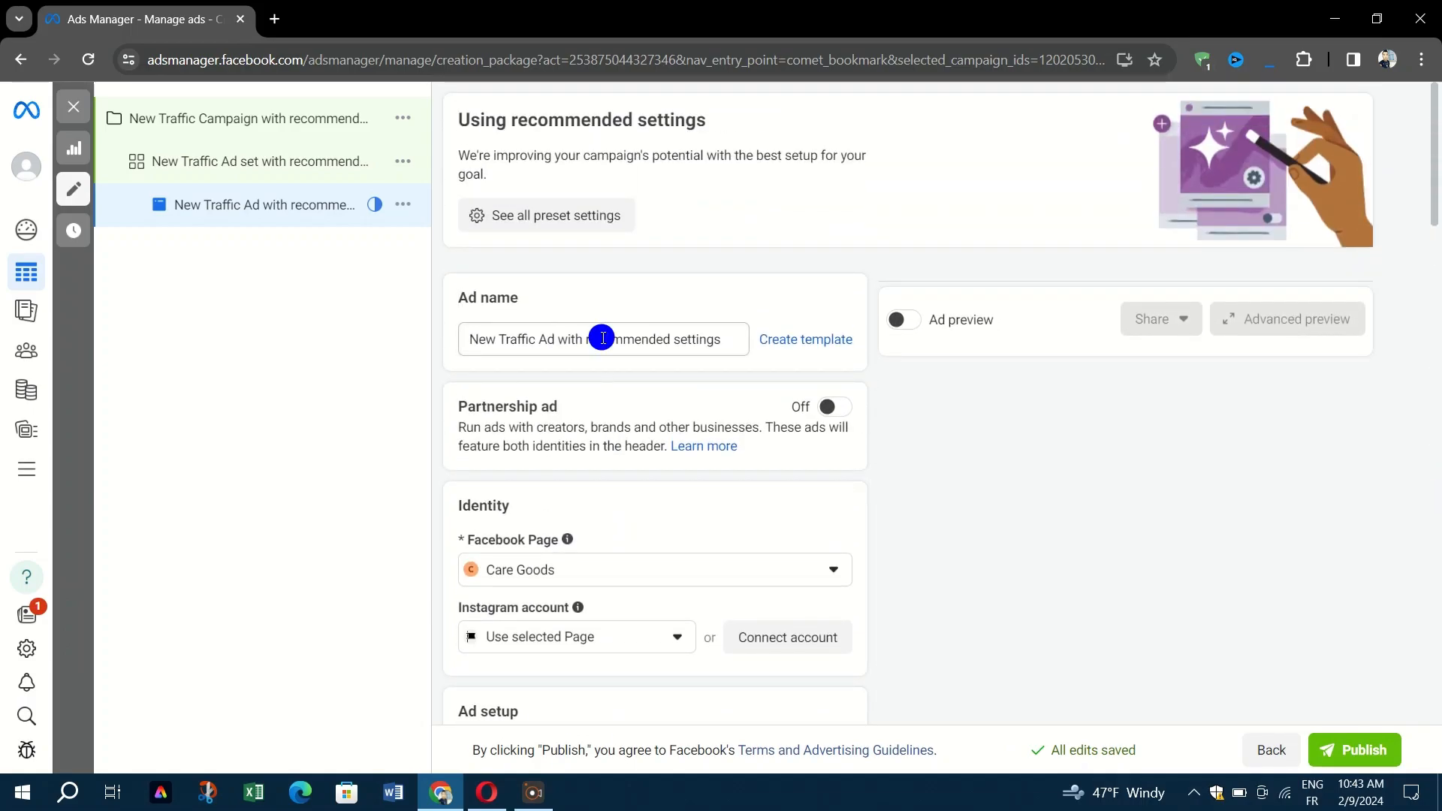
scroll(518, 398, "down", 3)
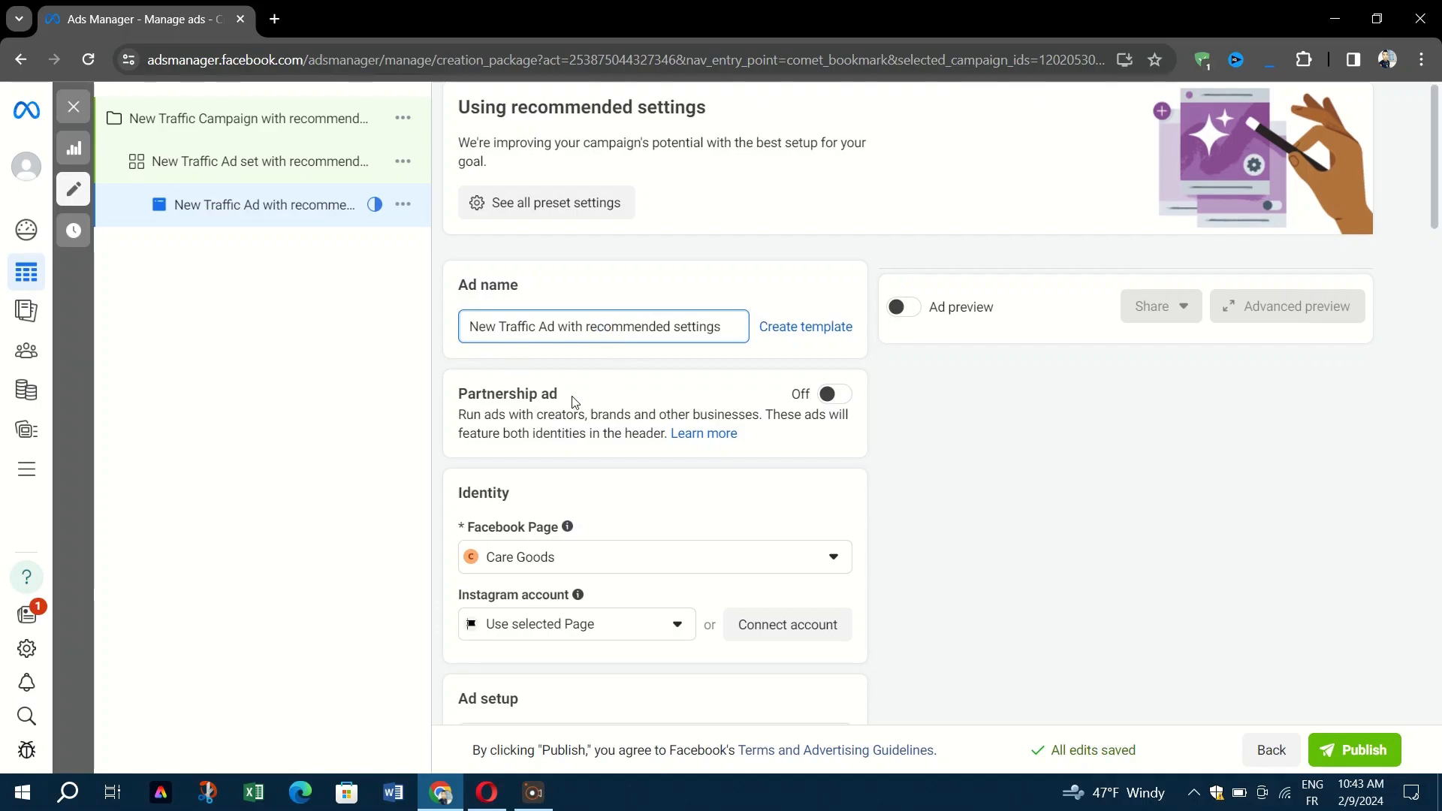
scroll(679, 380, "down", 2)
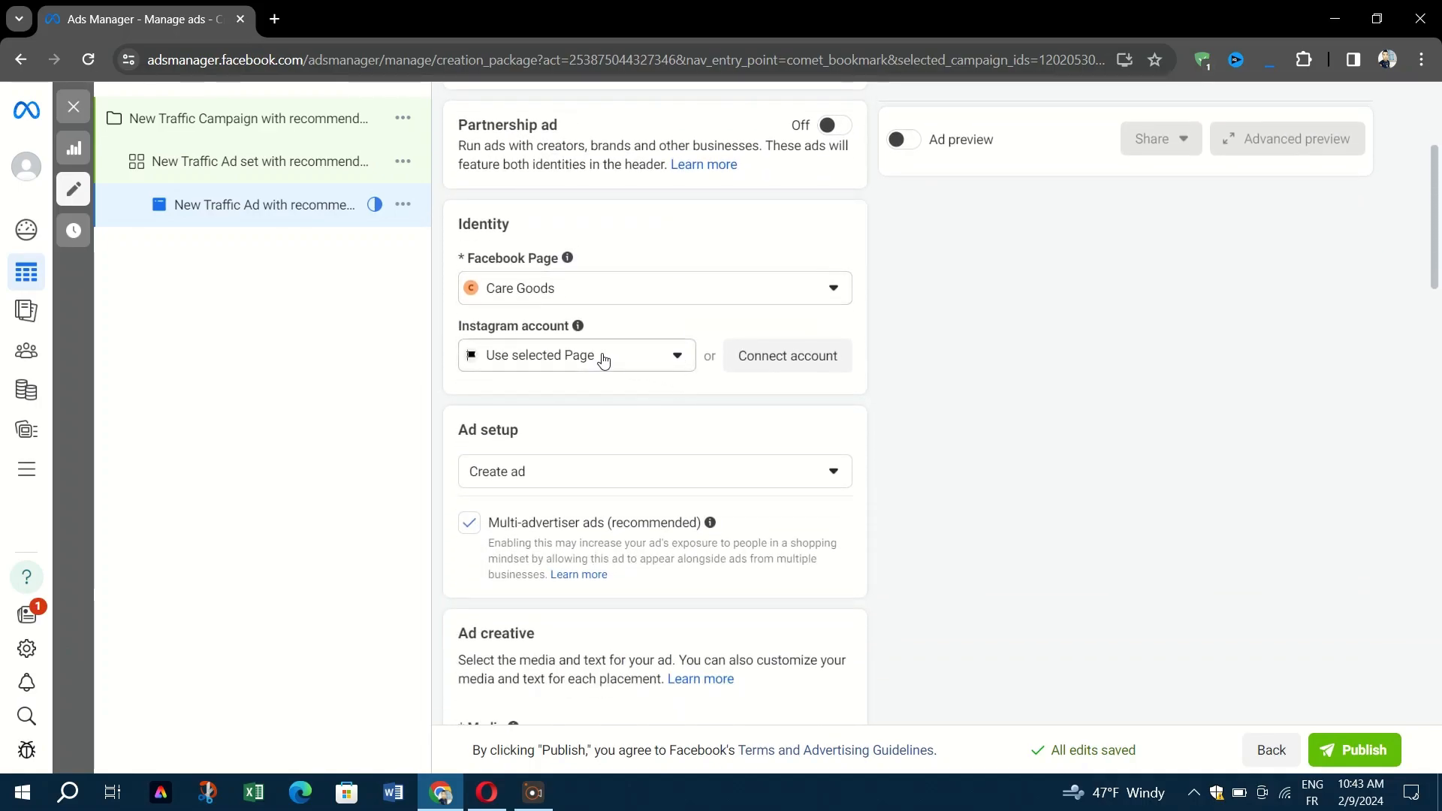
scroll(604, 360, "down", 1)
Leave the Instagram account unchanged and keep Create ad as the ad setup.
left_click(587, 274)
left_click(586, 274)
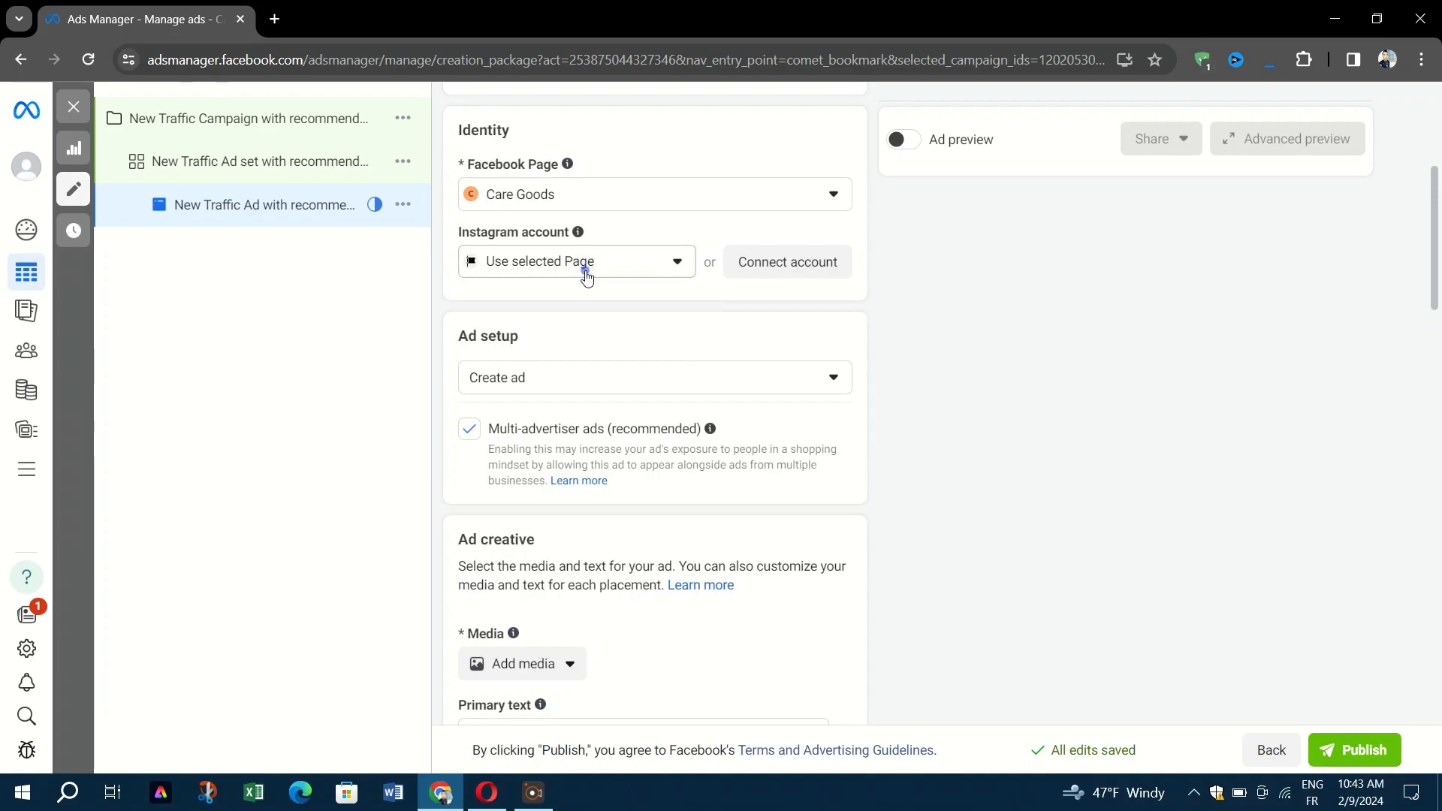
scroll(587, 276, "down", 1)
left_click(586, 275)
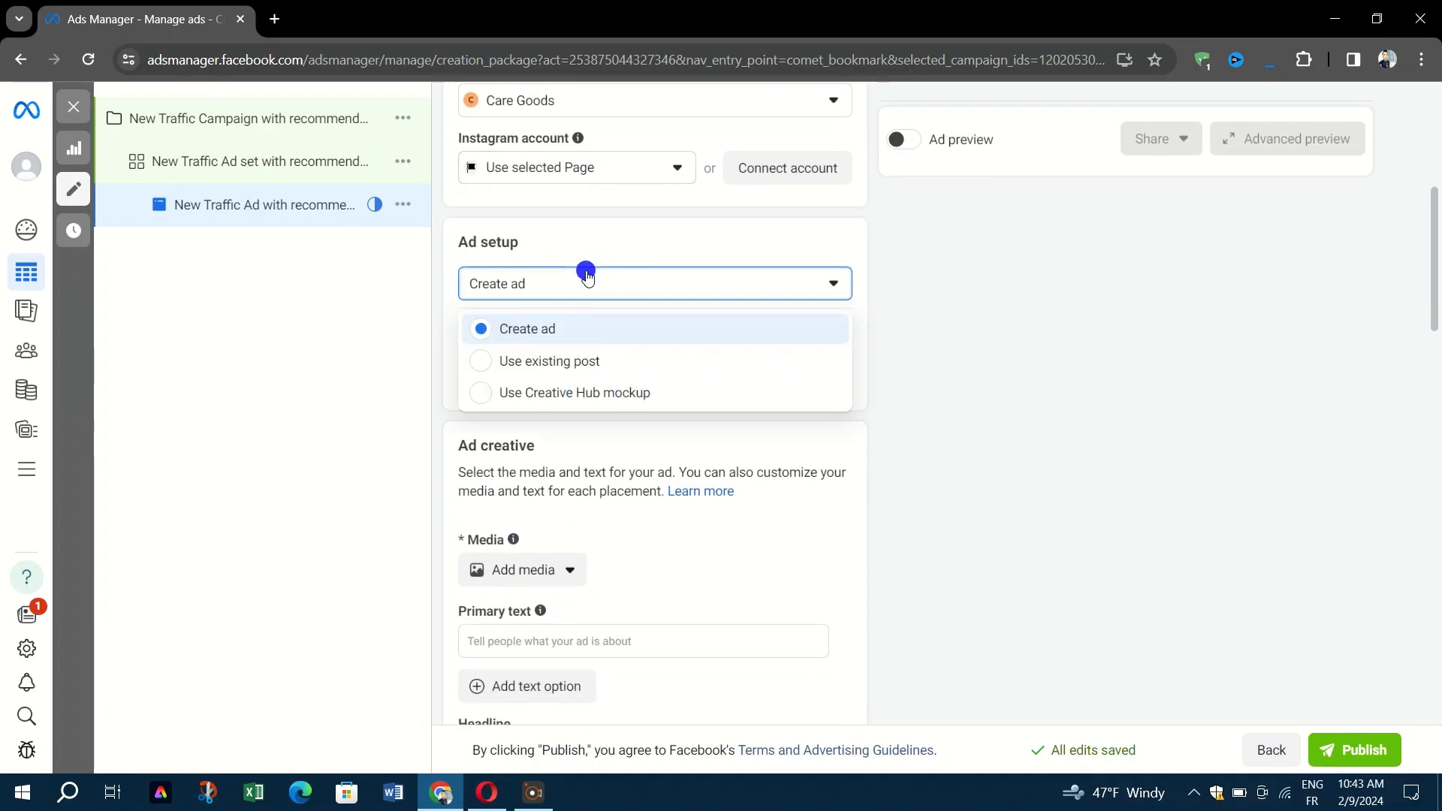
left_click(586, 275)
left_click(587, 275)
scroll(587, 275, "down", 3)
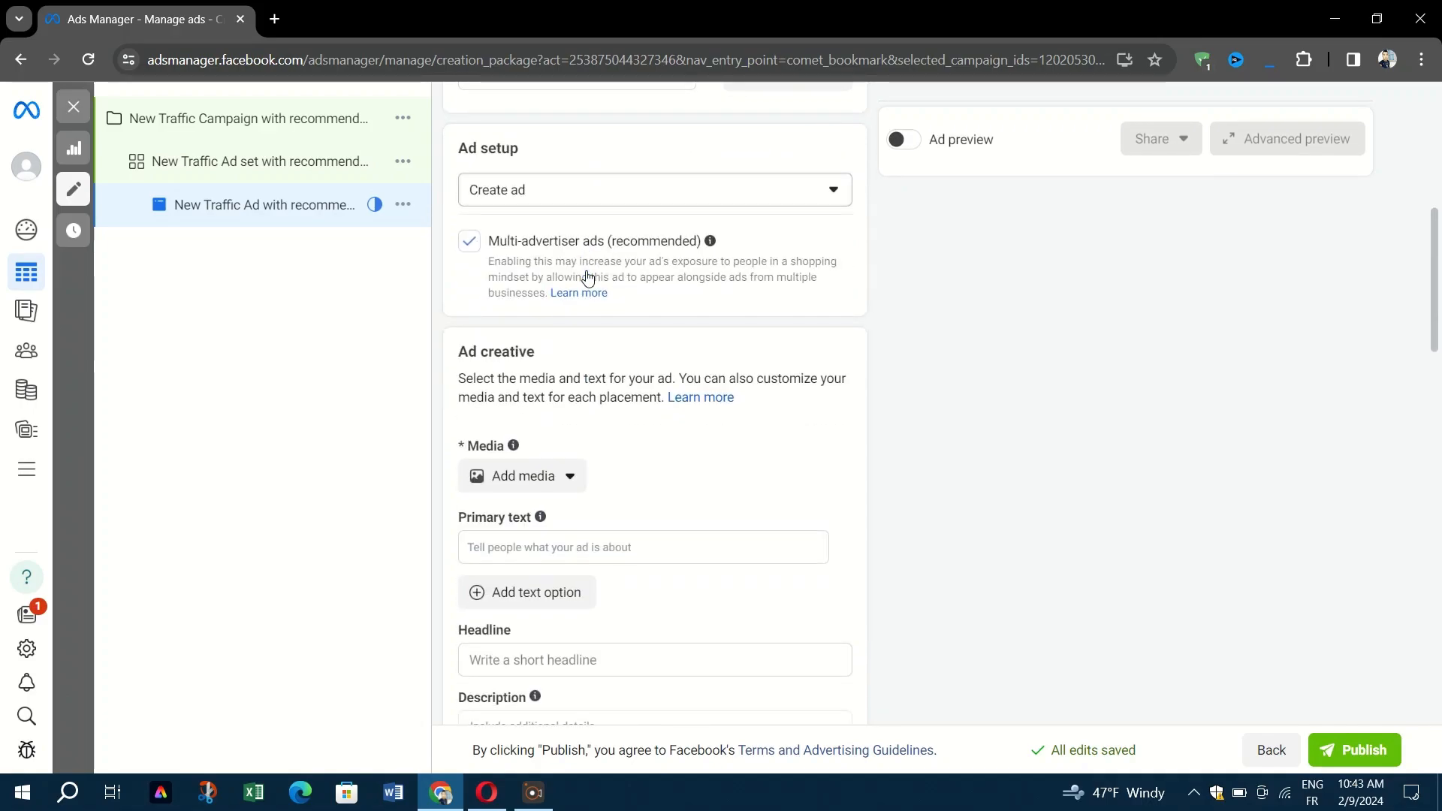
scroll(586, 274, "down", 4)
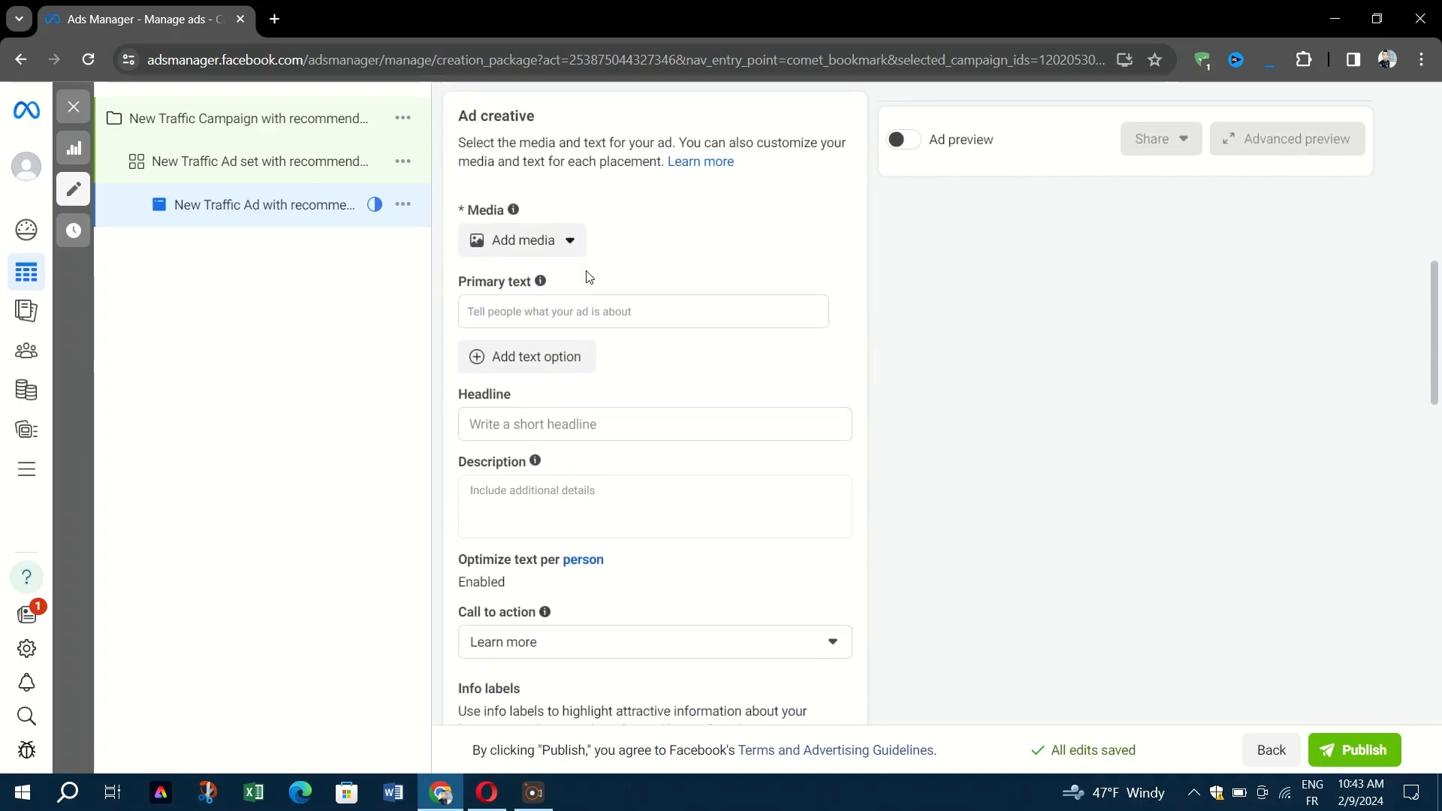
scroll(586, 272, "down", 5)
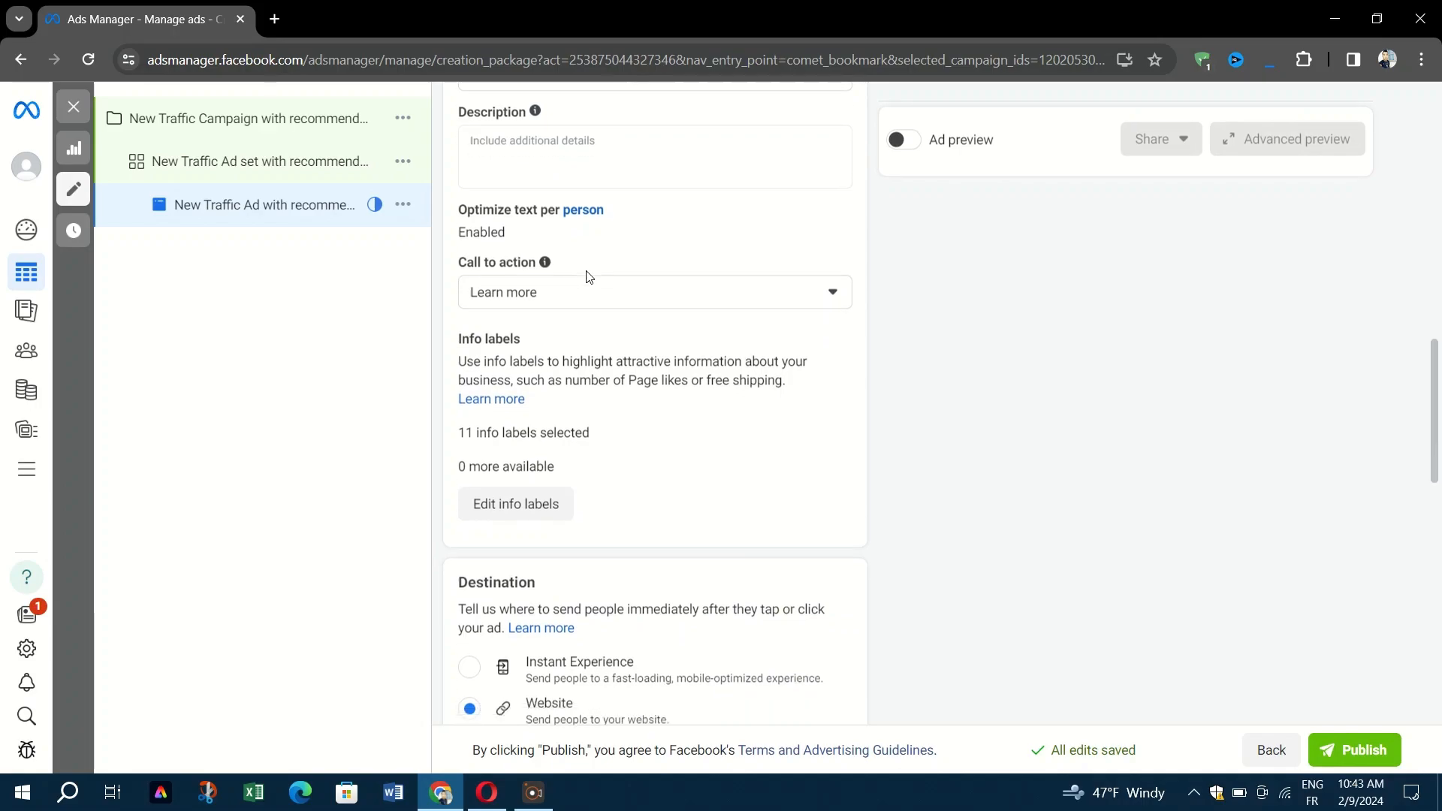
scroll(587, 272, "down", 8)
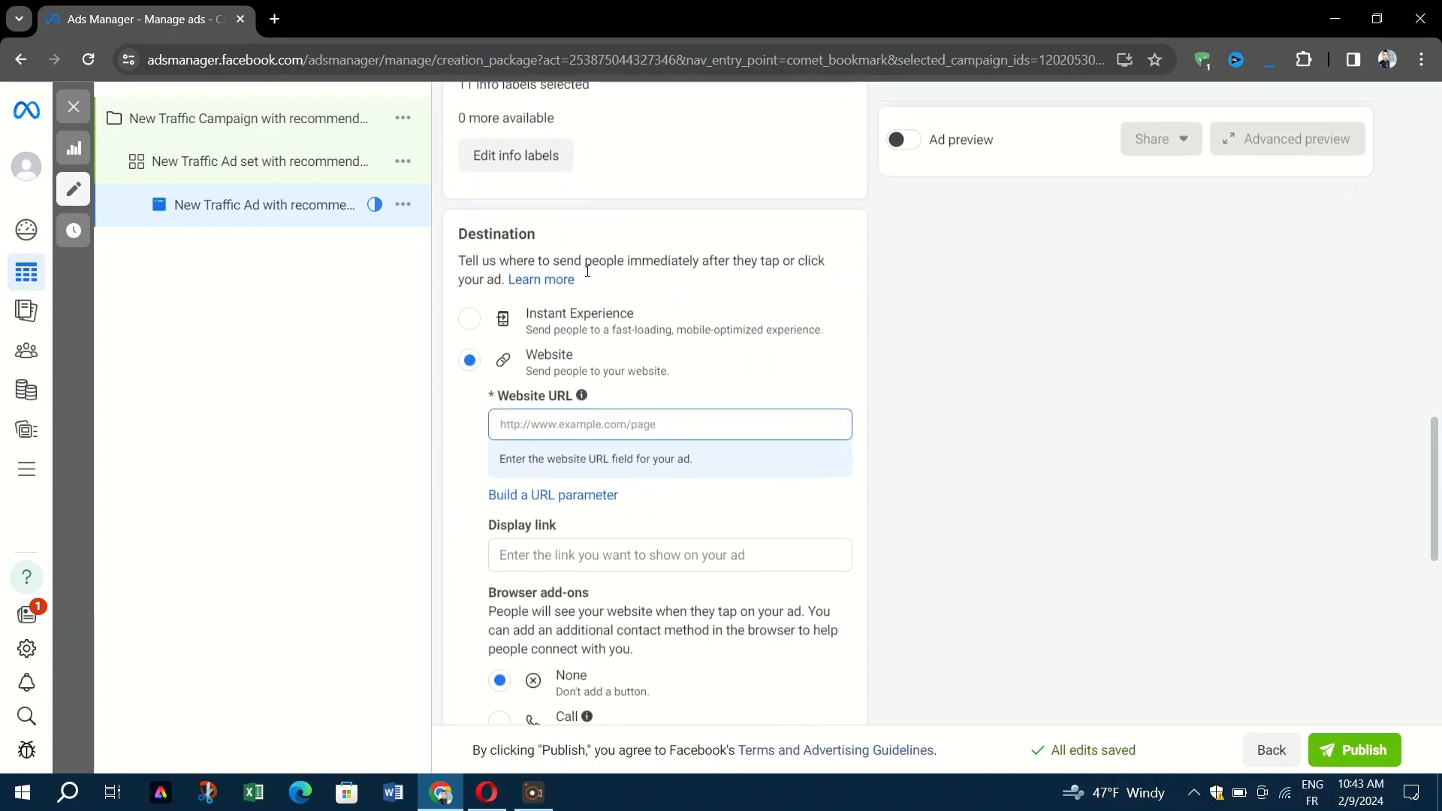
scroll(587, 271, "down", 5)
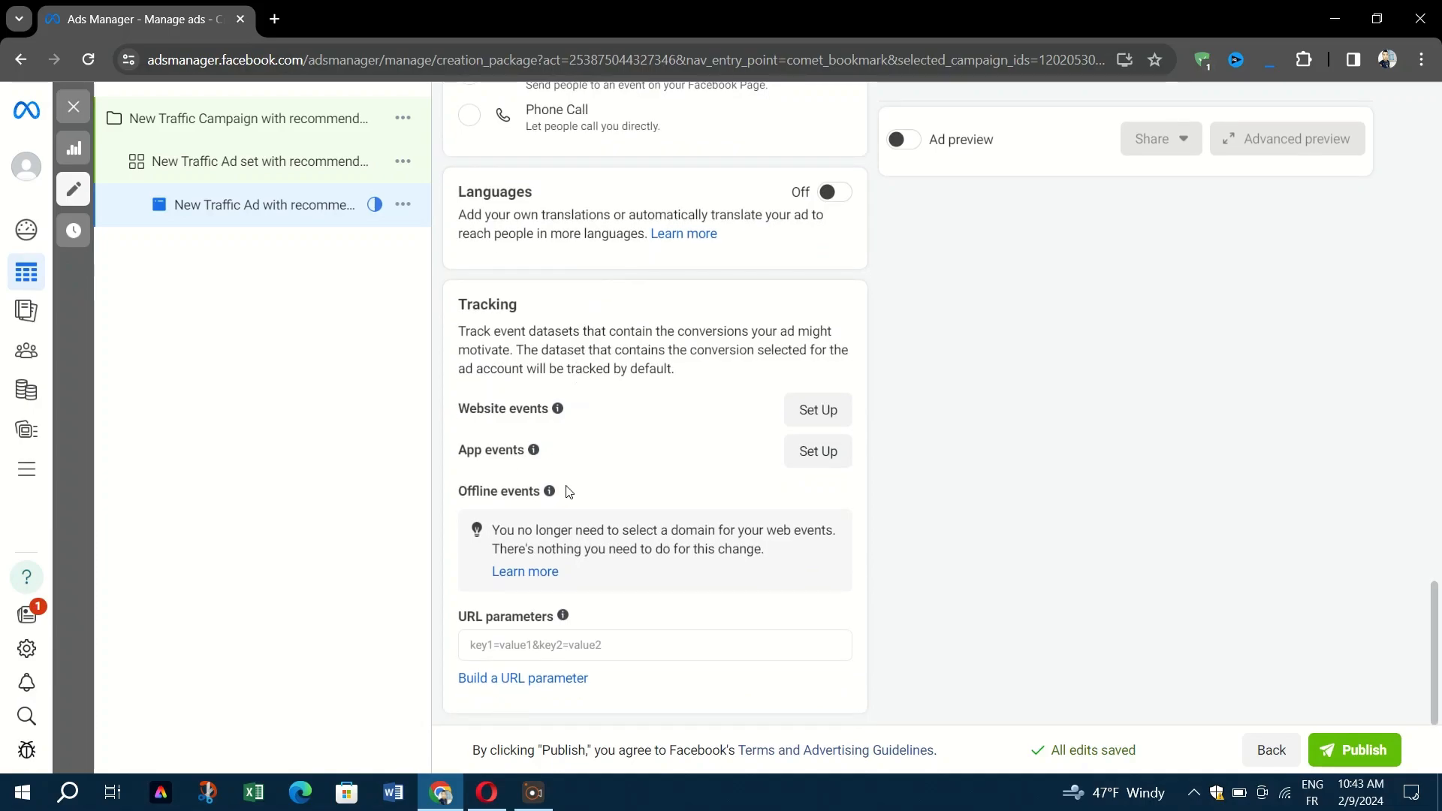
left_click_drag(457, 331, 705, 379)
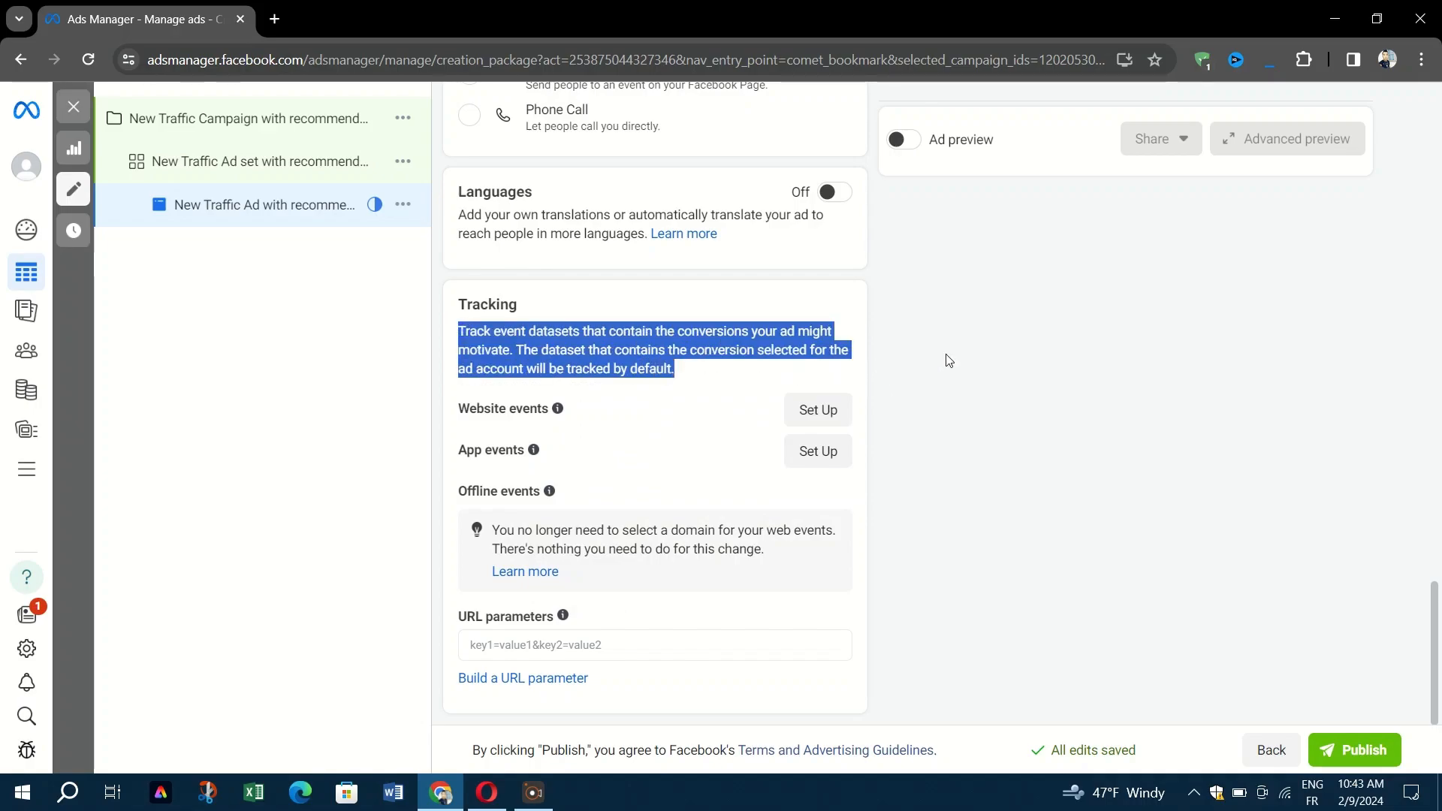
left_click(974, 344)
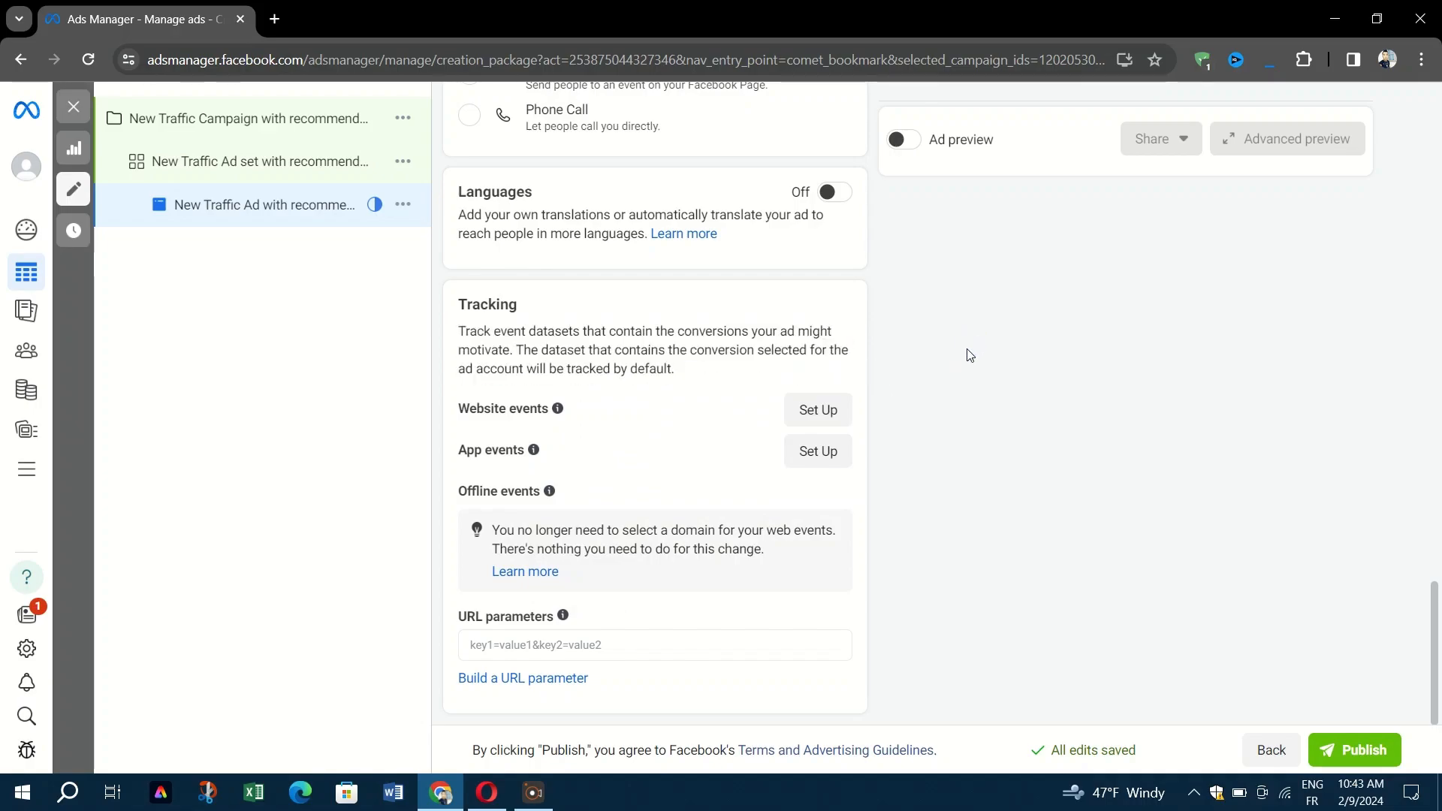
scroll(915, 383, "up", 1)
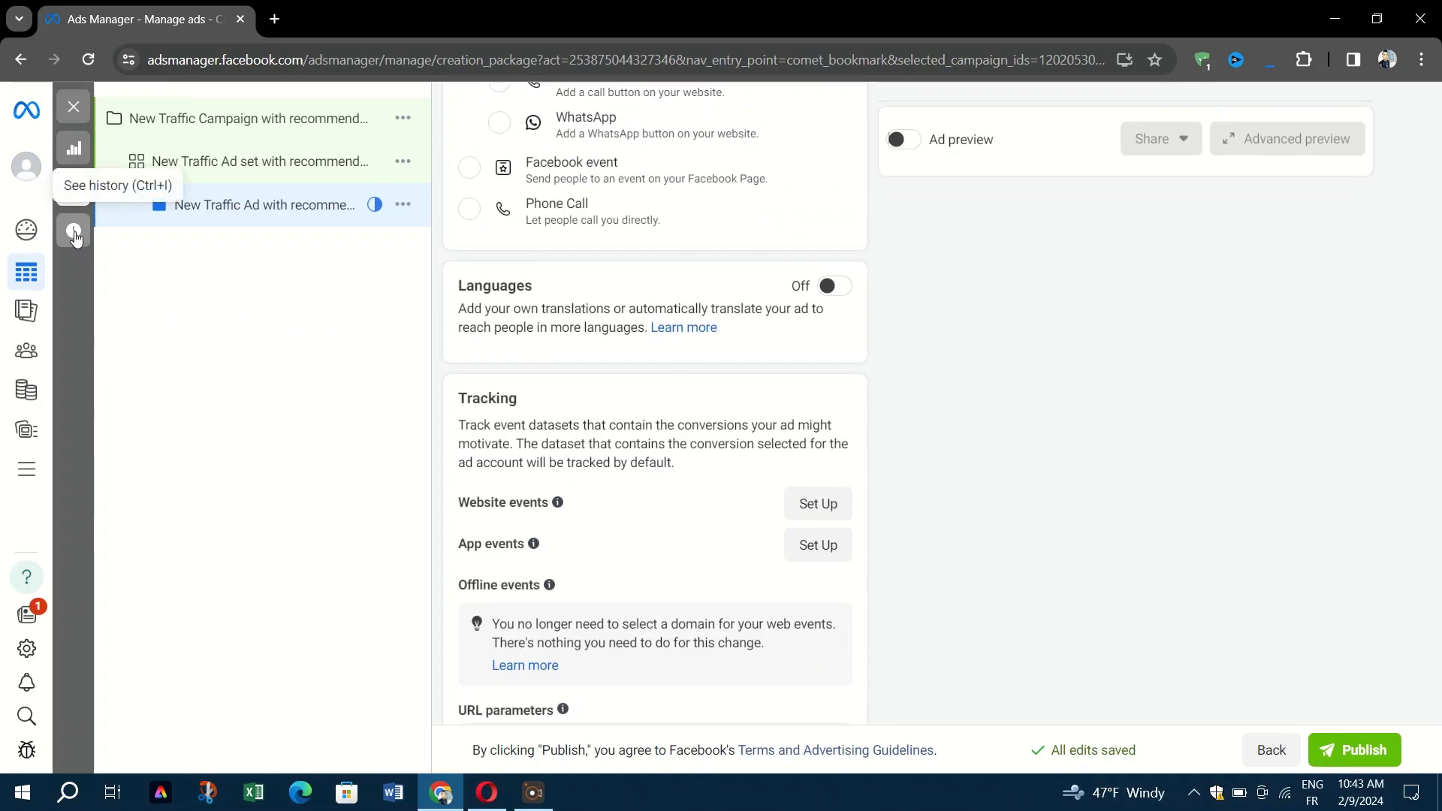
mouse_move(30, 278)
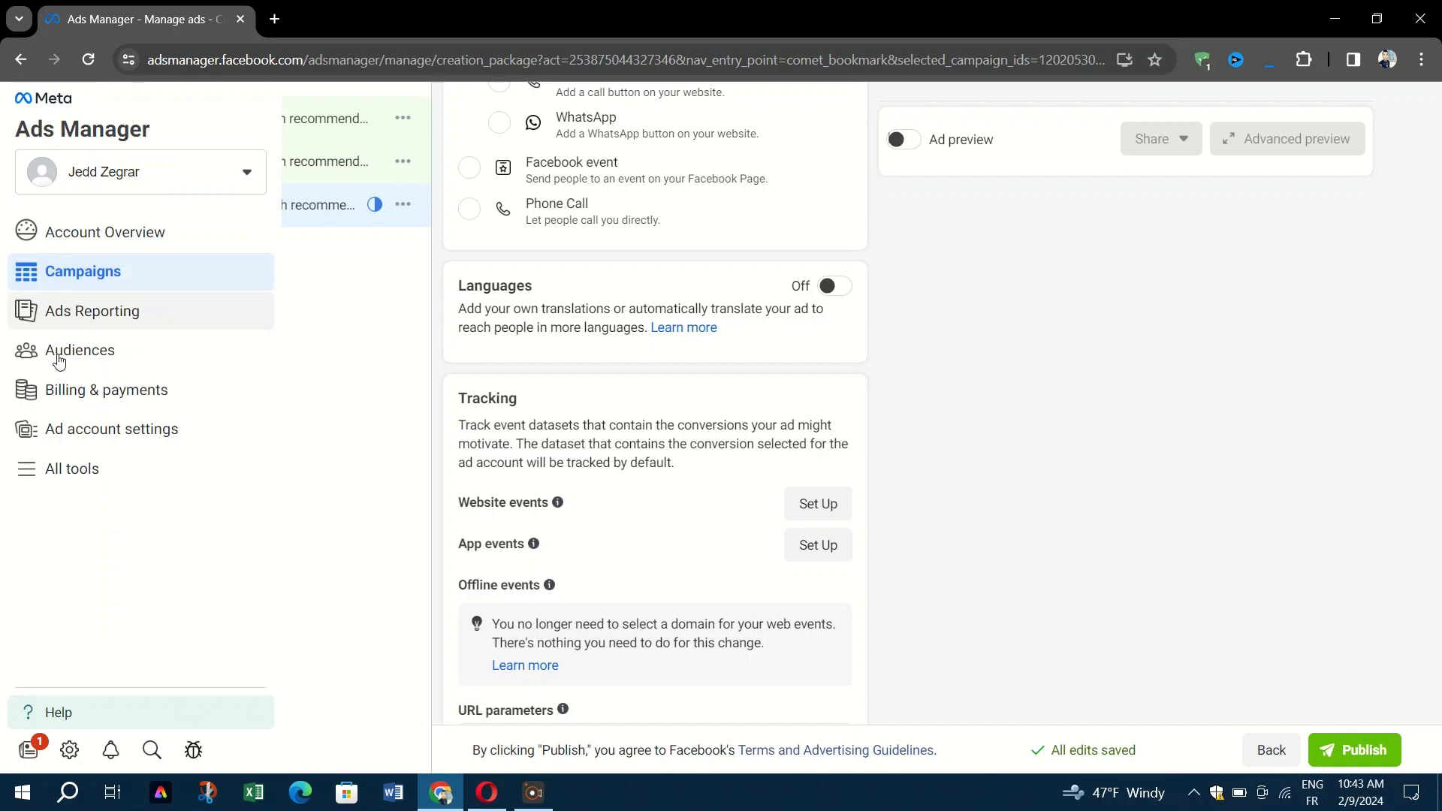
left_click(94, 469)
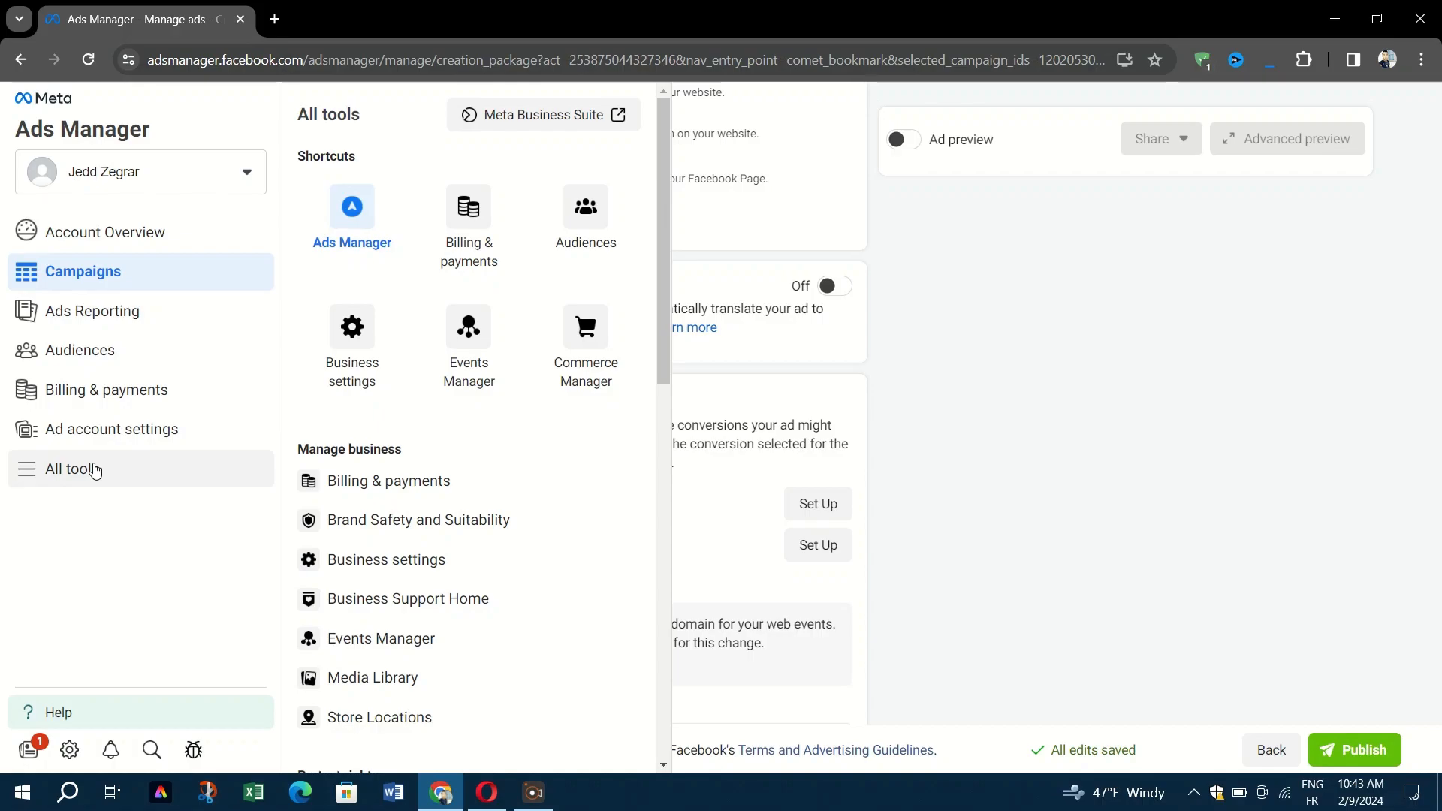
left_click(1024, 317)
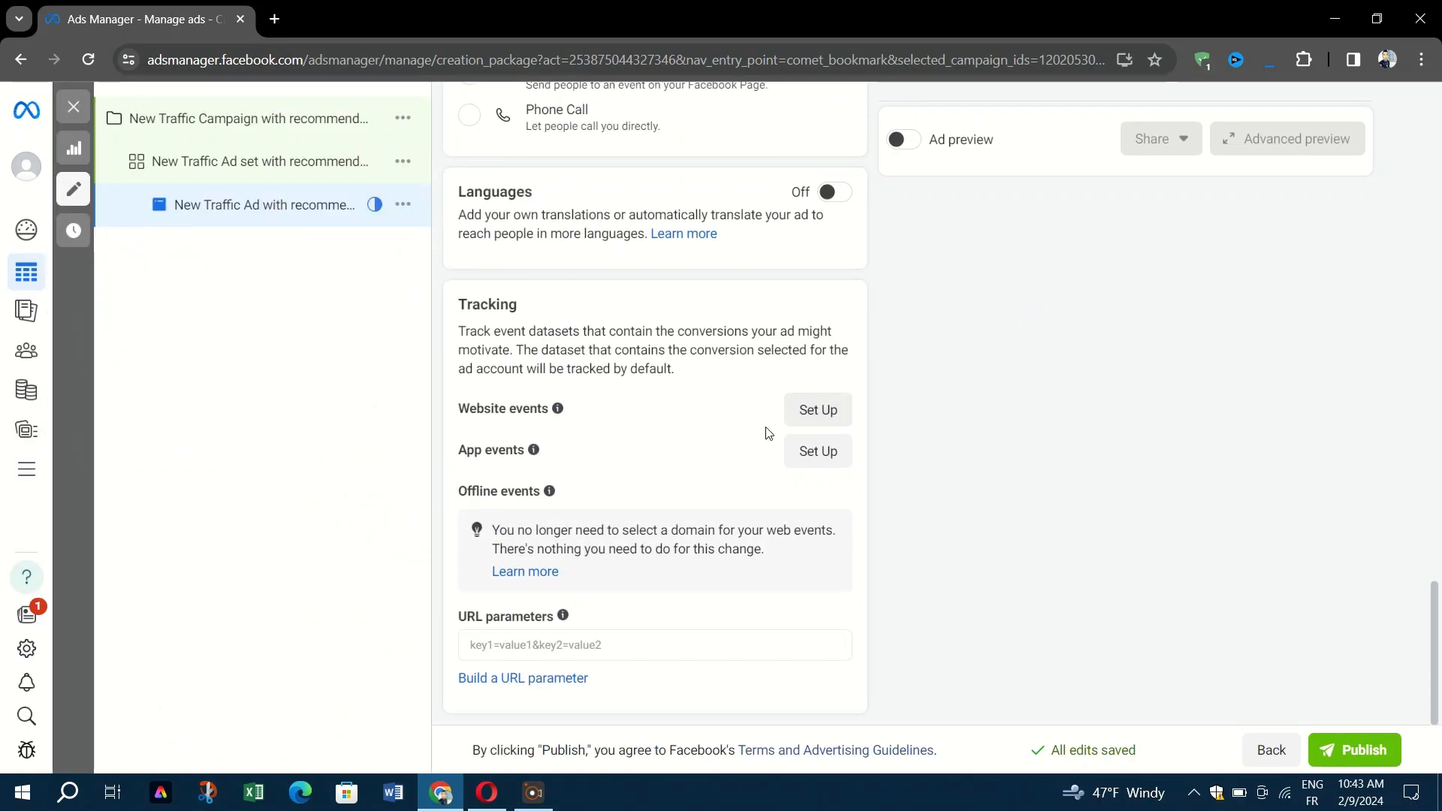
mouse_move(531, 455)
mouse_move(555, 496)
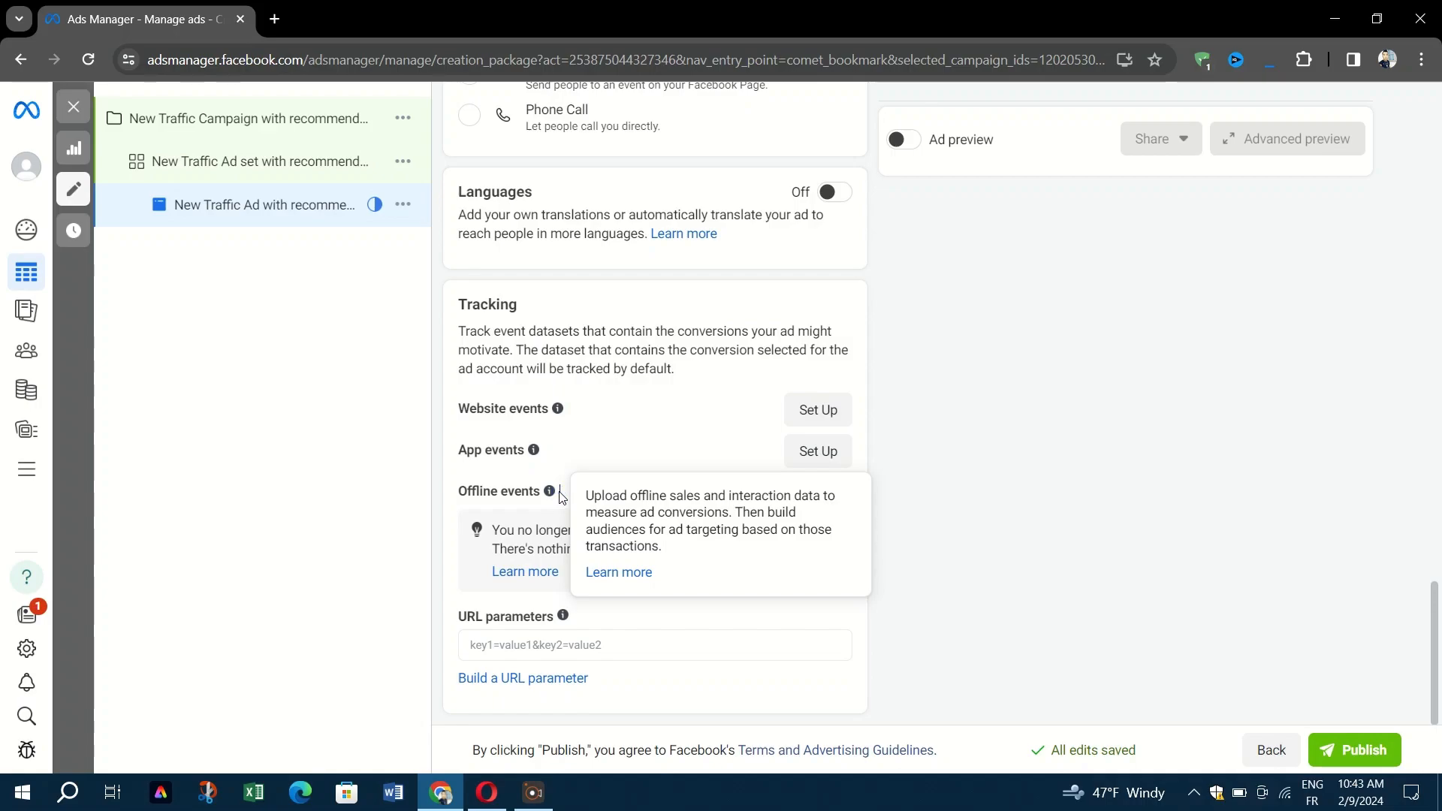
right_click(559, 493)
left_click(372, 474)
left_click(1011, 642)
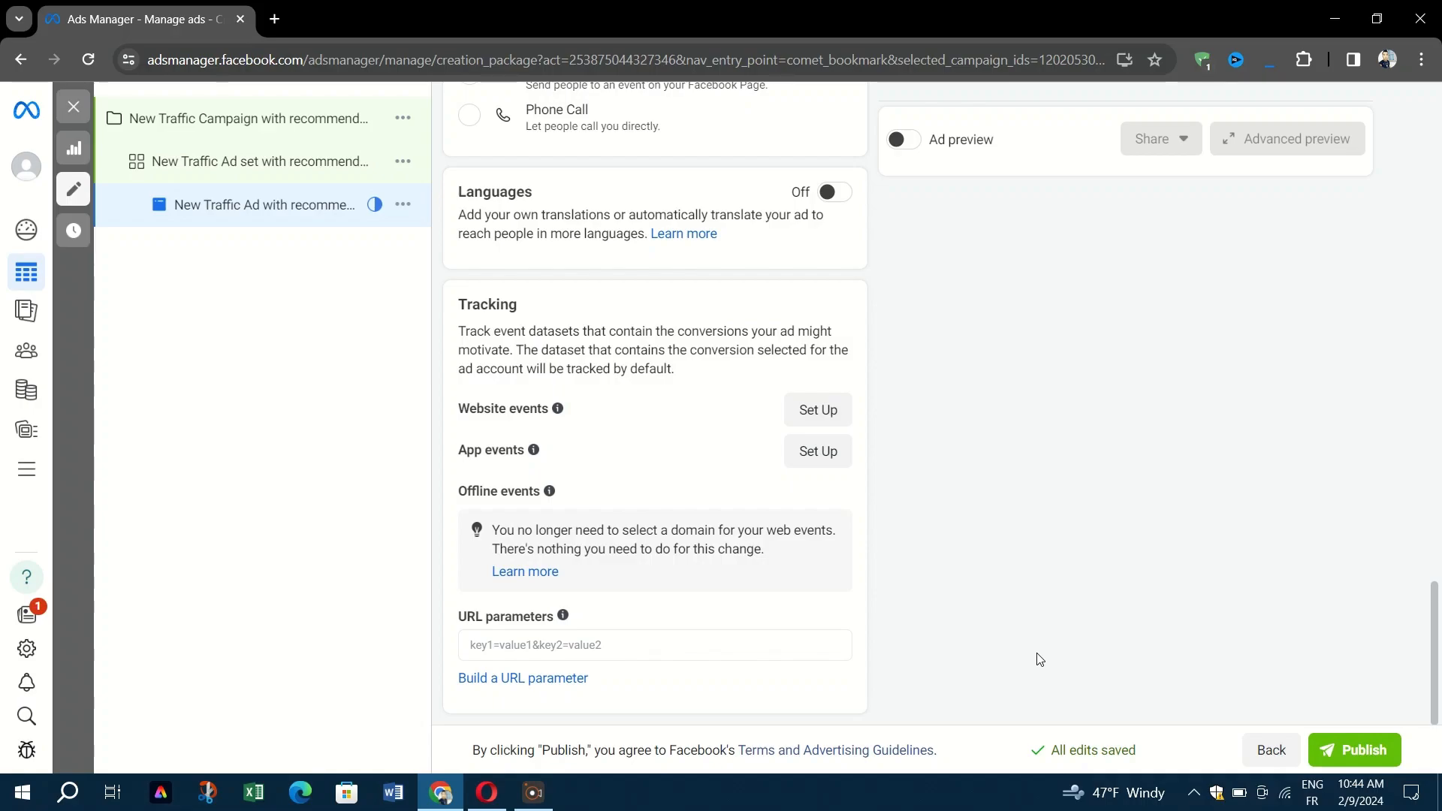
scroll(1039, 660, "up", 10)
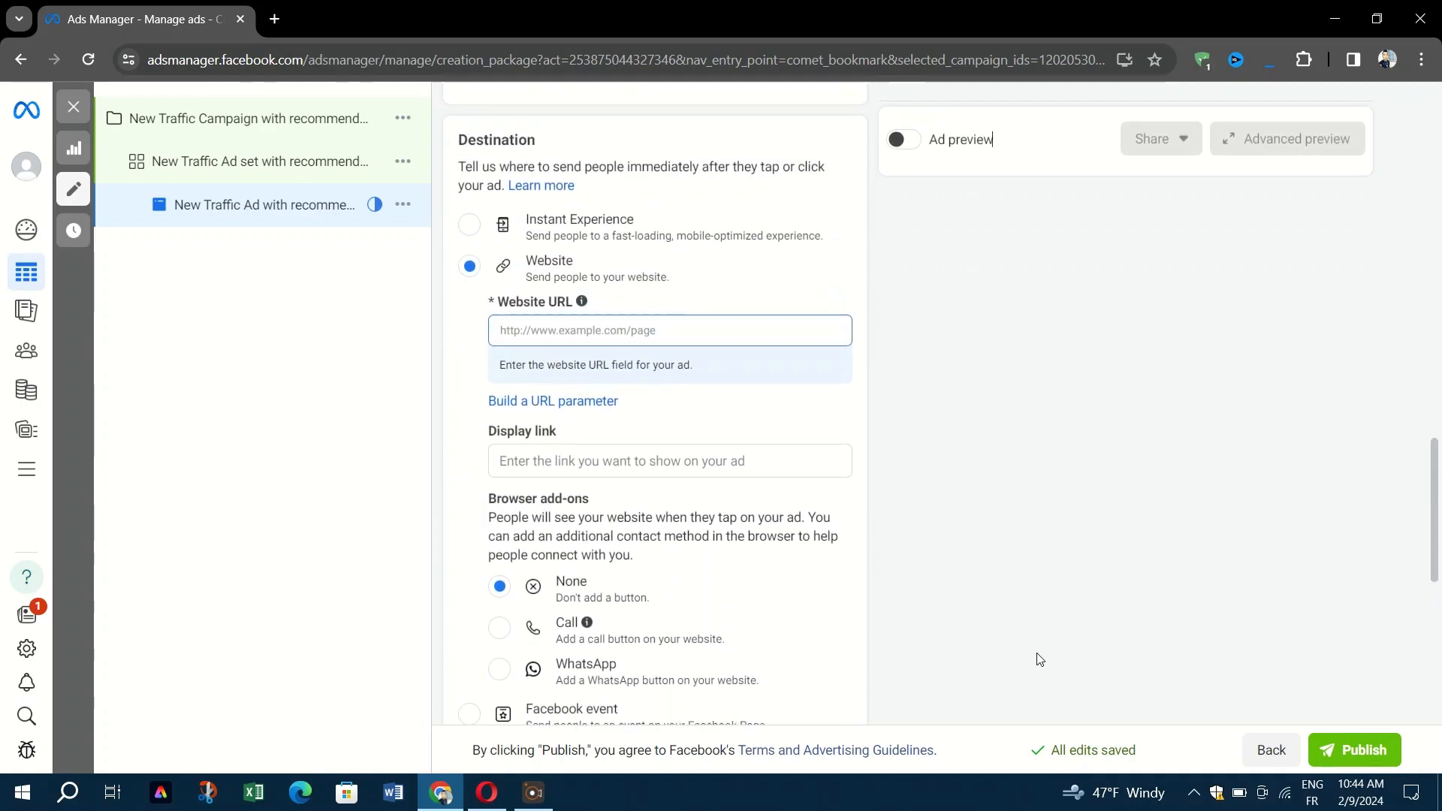
scroll(1039, 659, "up", 15)
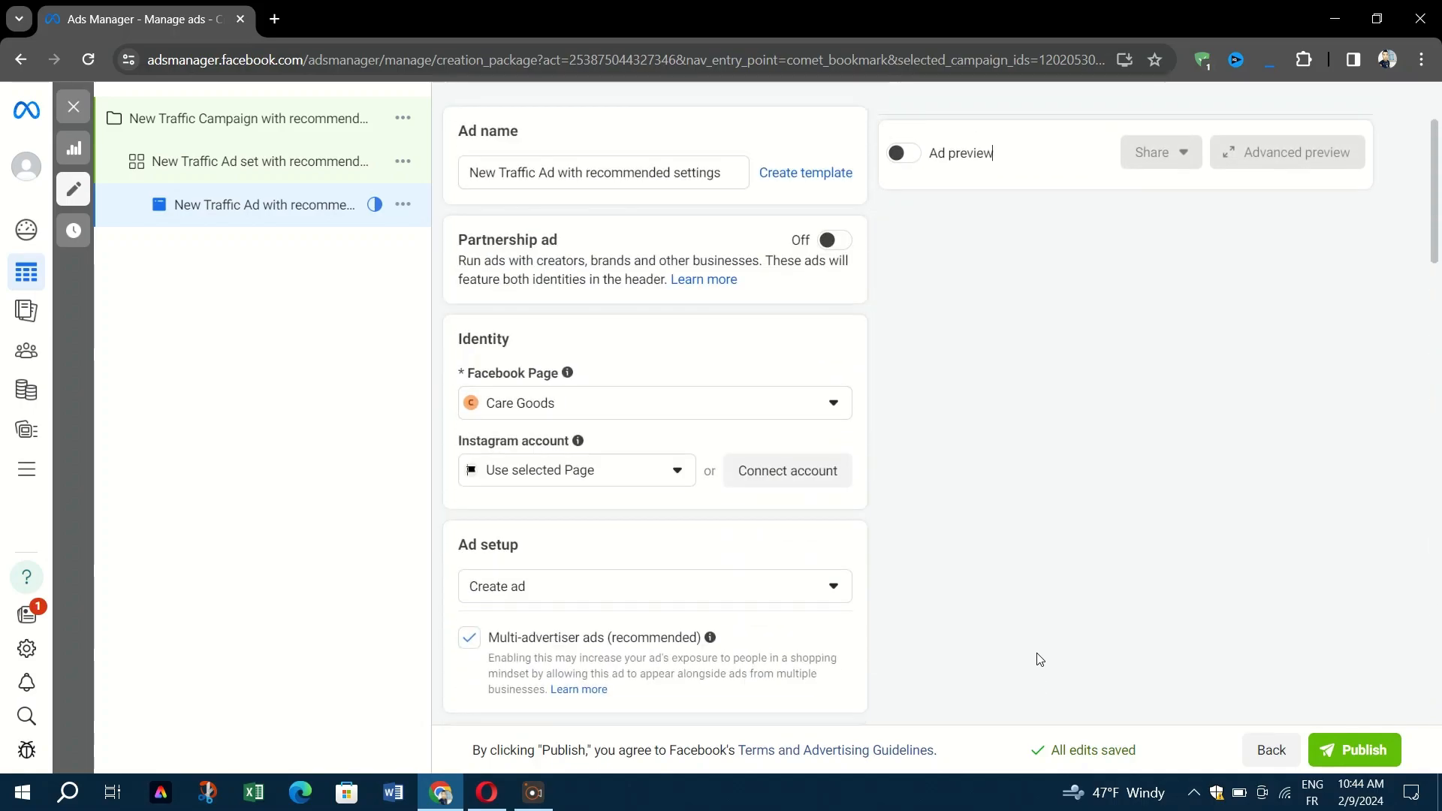
left_click(639, 342)
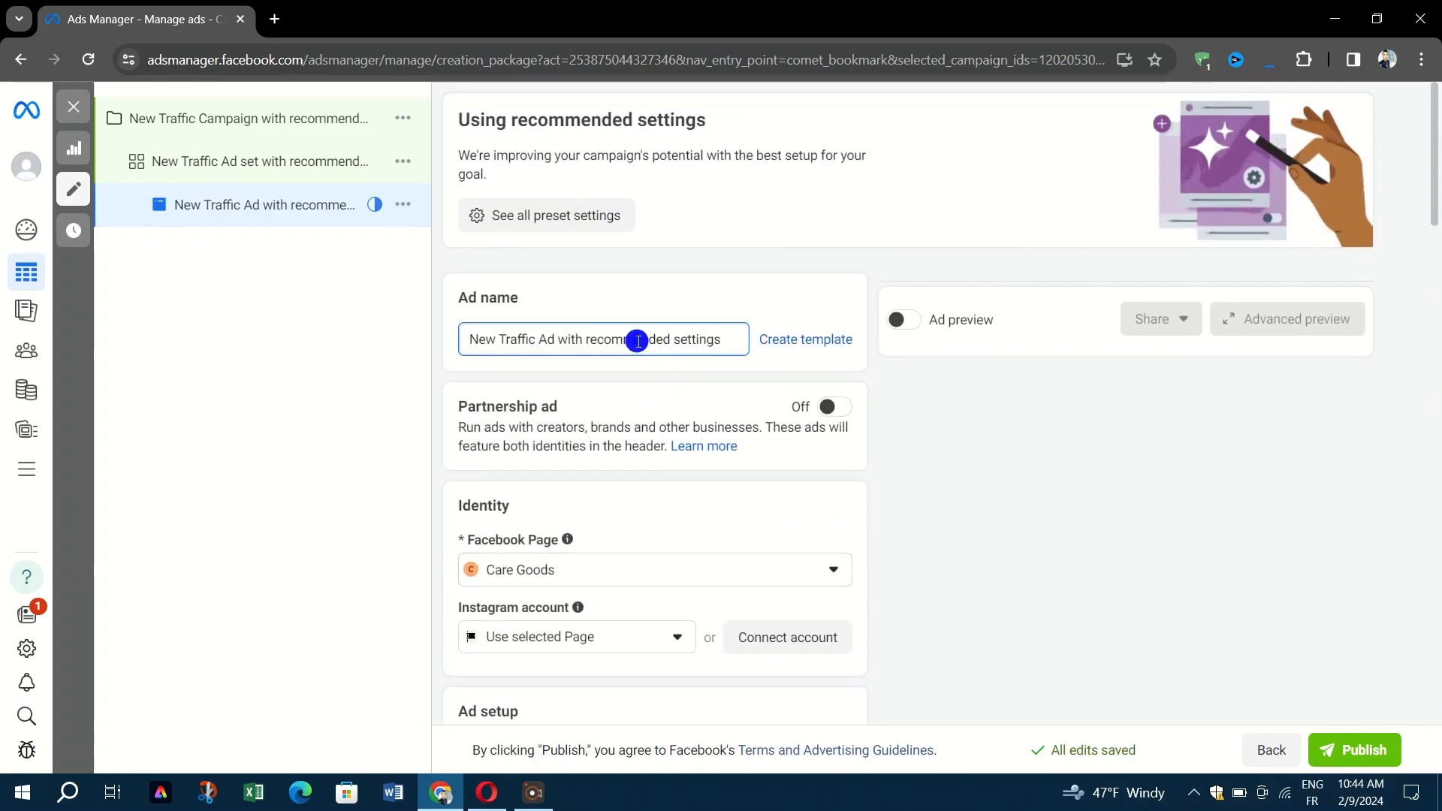
scroll(638, 342, "down", 5)
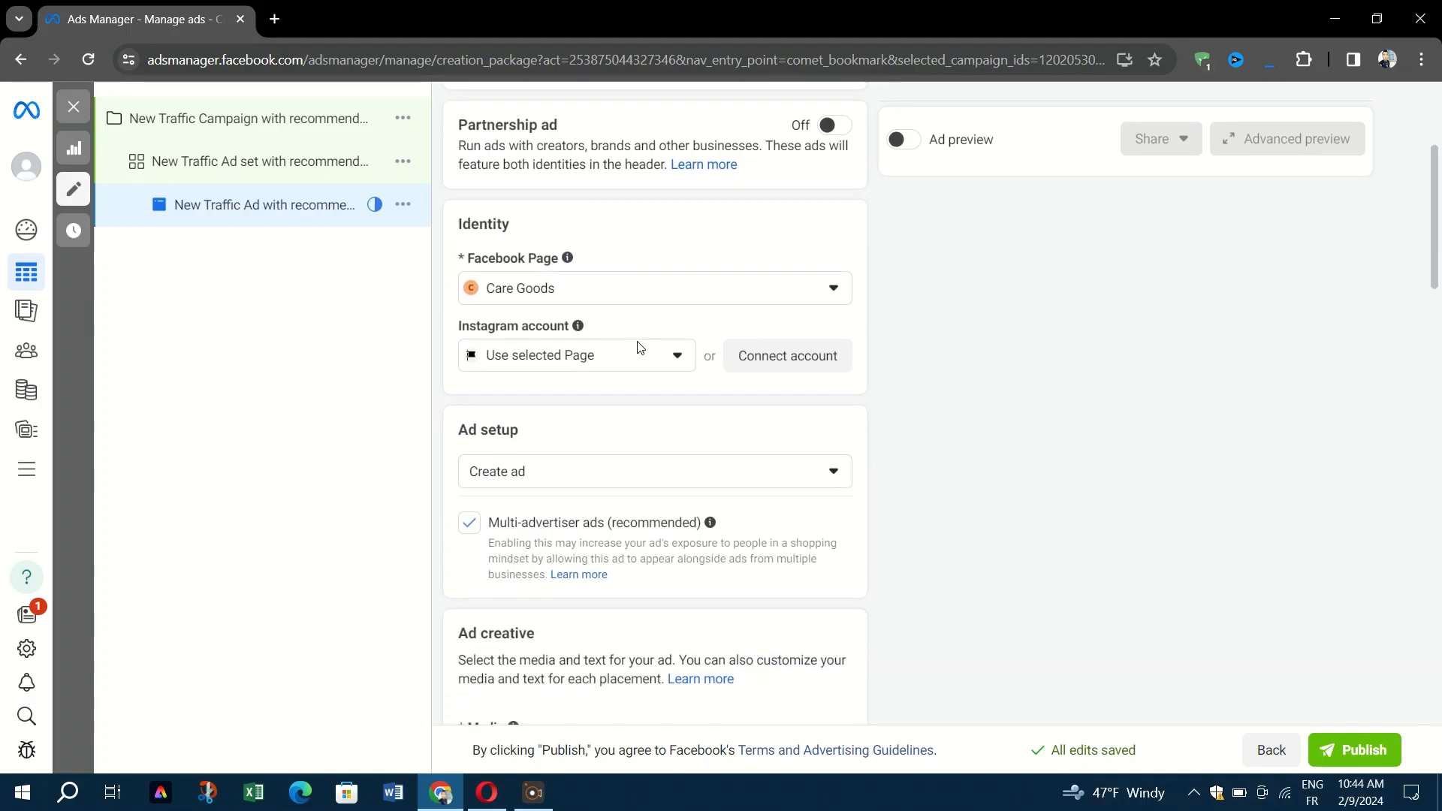
left_click(641, 375)
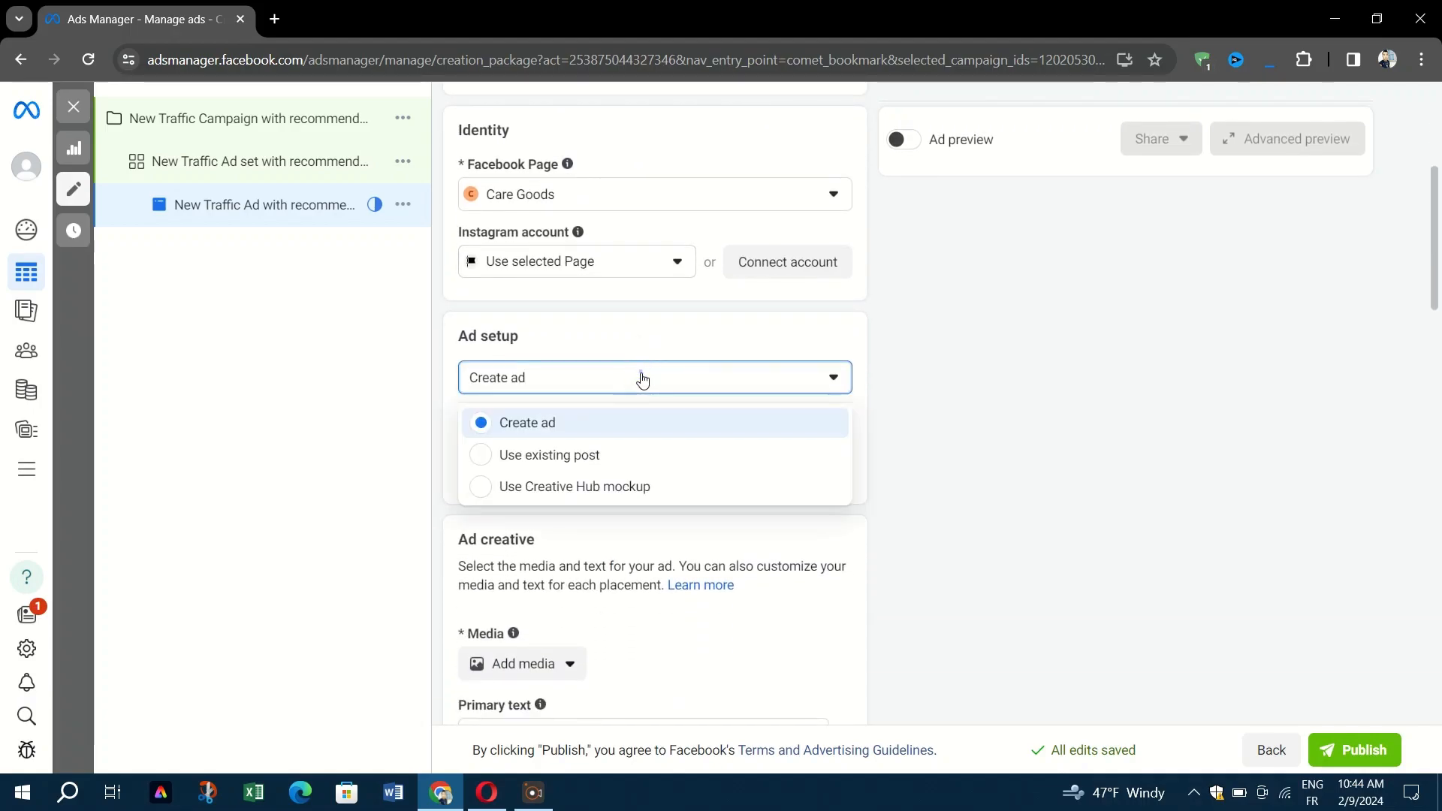
left_click(640, 375)
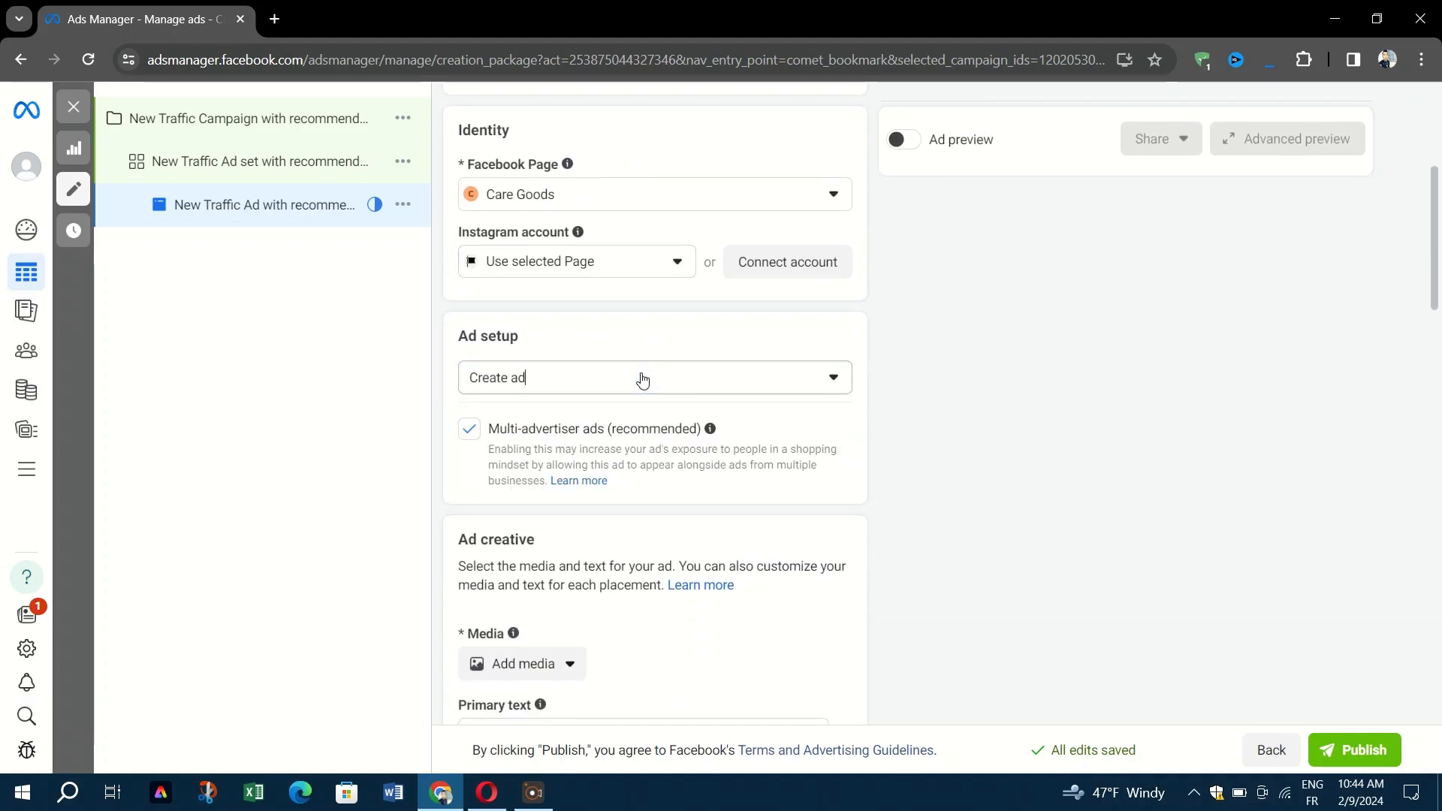
scroll(642, 378, "down", 10)
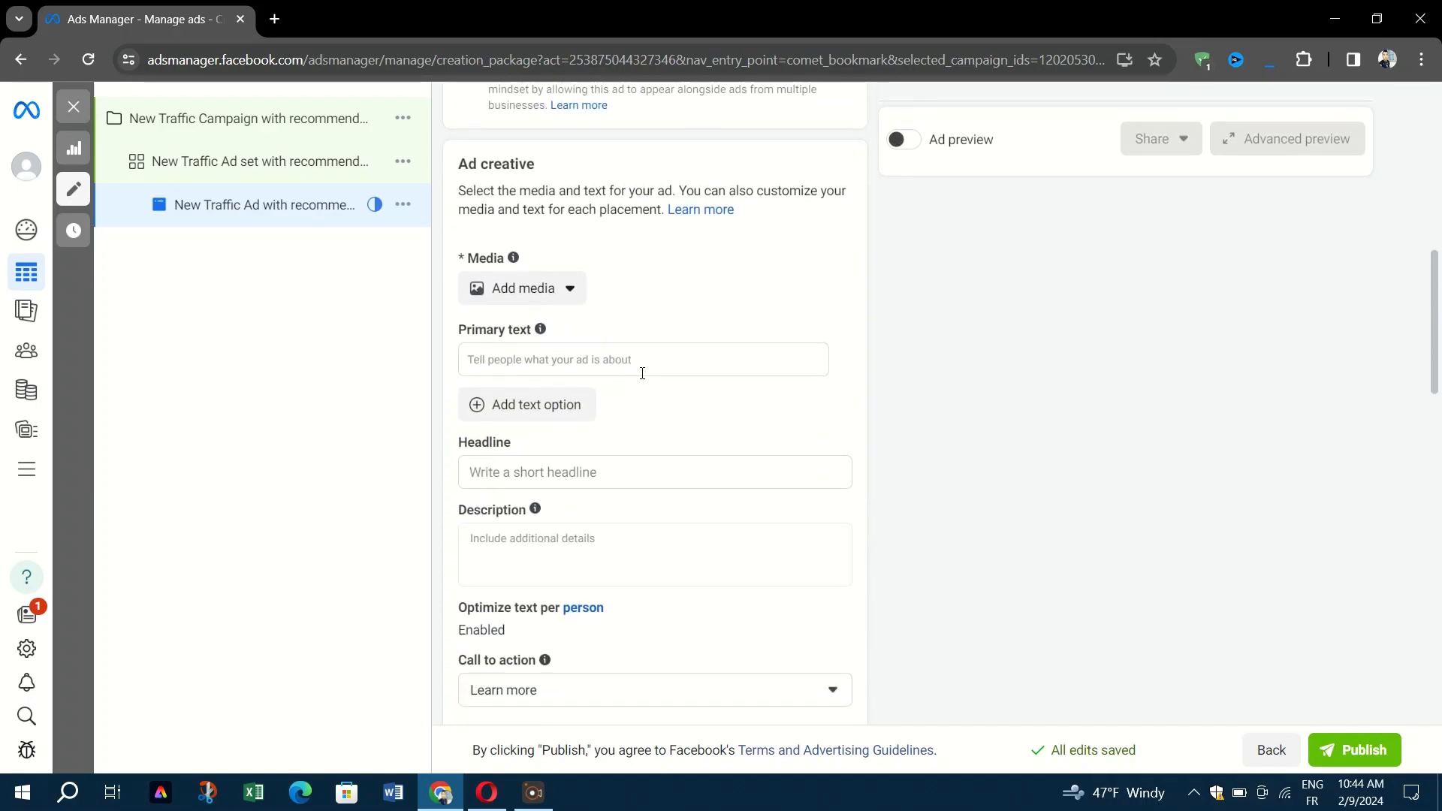
scroll(642, 373, "down", 10)
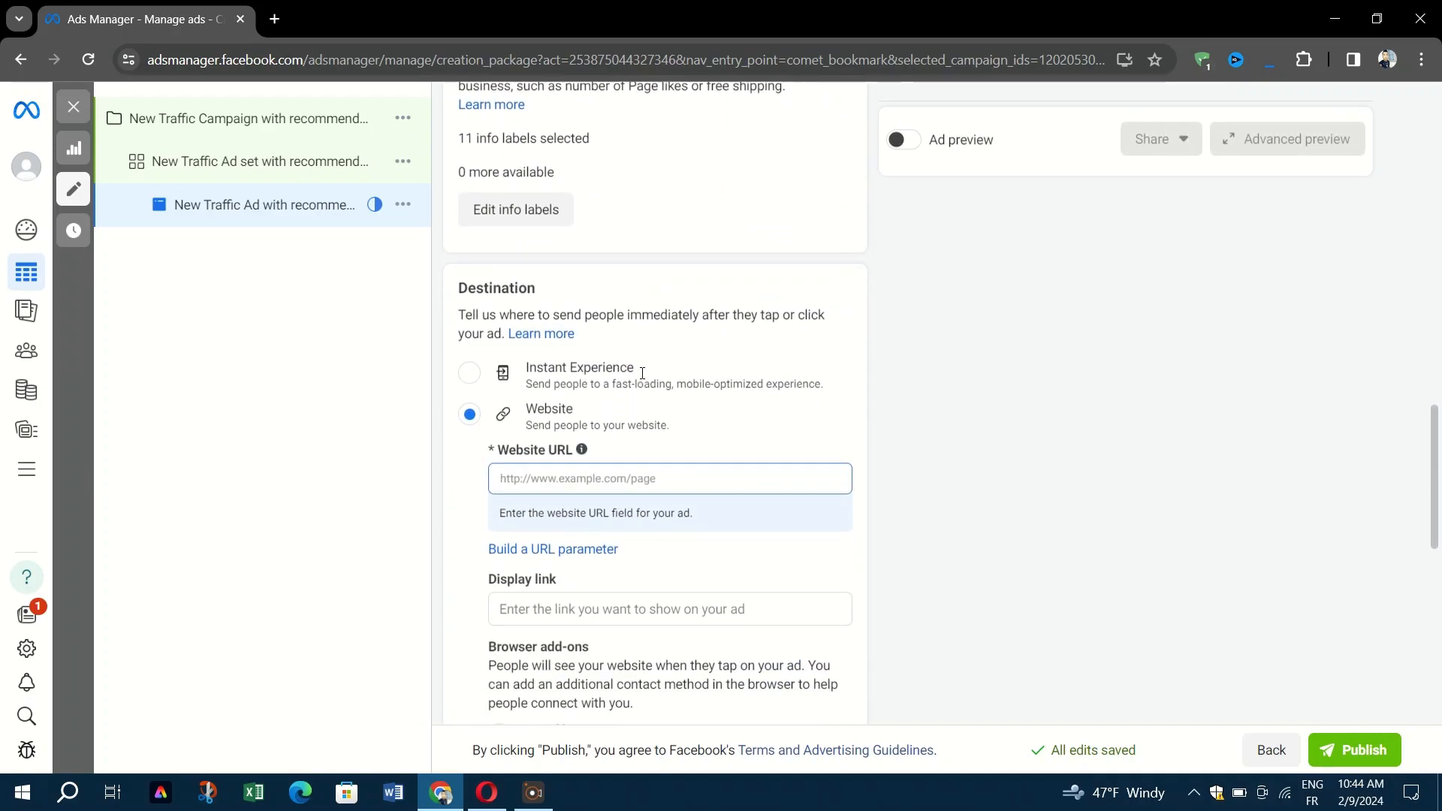
scroll(643, 373, "down", 5)
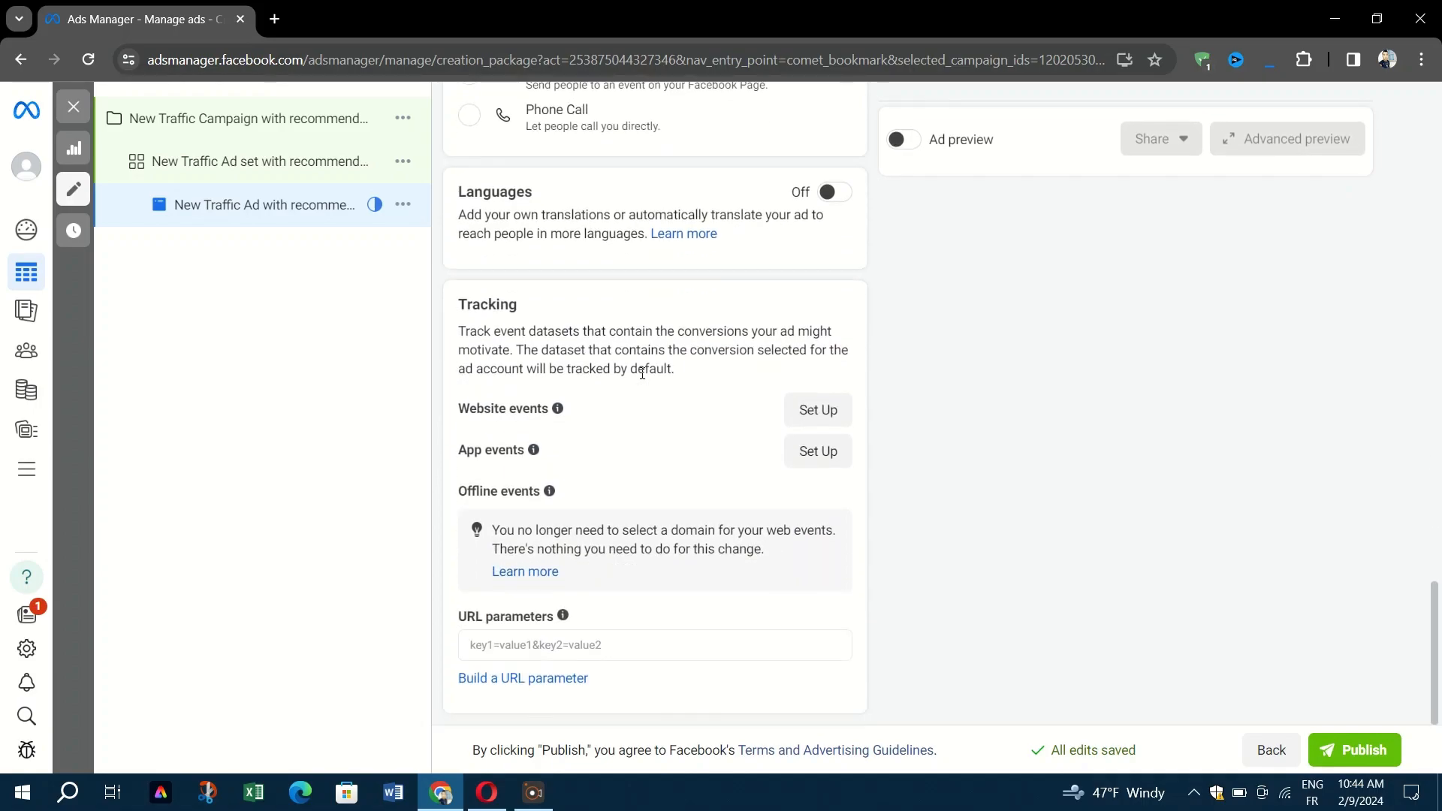
Attempt publishing, confirm Algeria and Nigerian Naira (NGN) for payment, then close the dialog.
left_click(1365, 751)
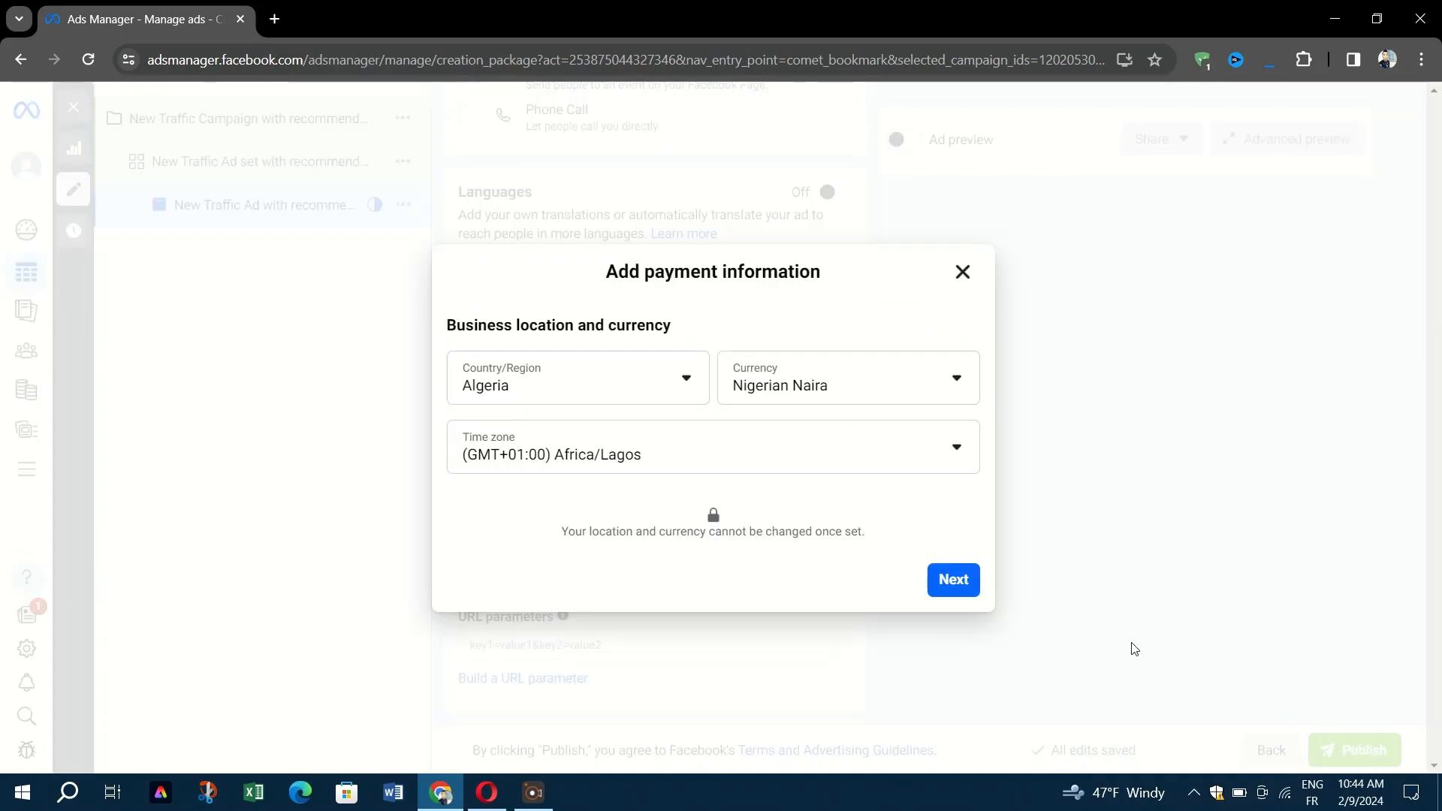
left_click(951, 584)
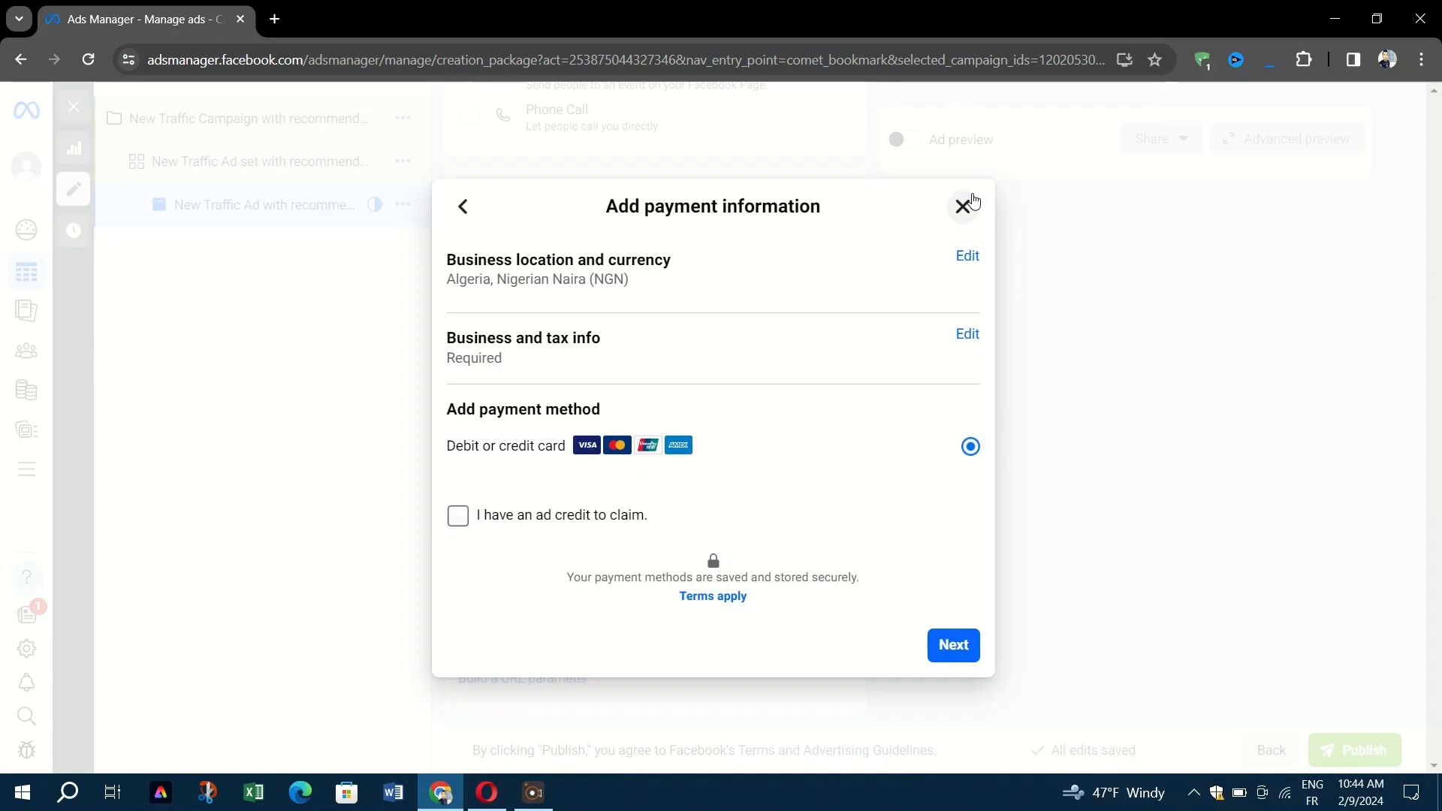
left_click(973, 202)
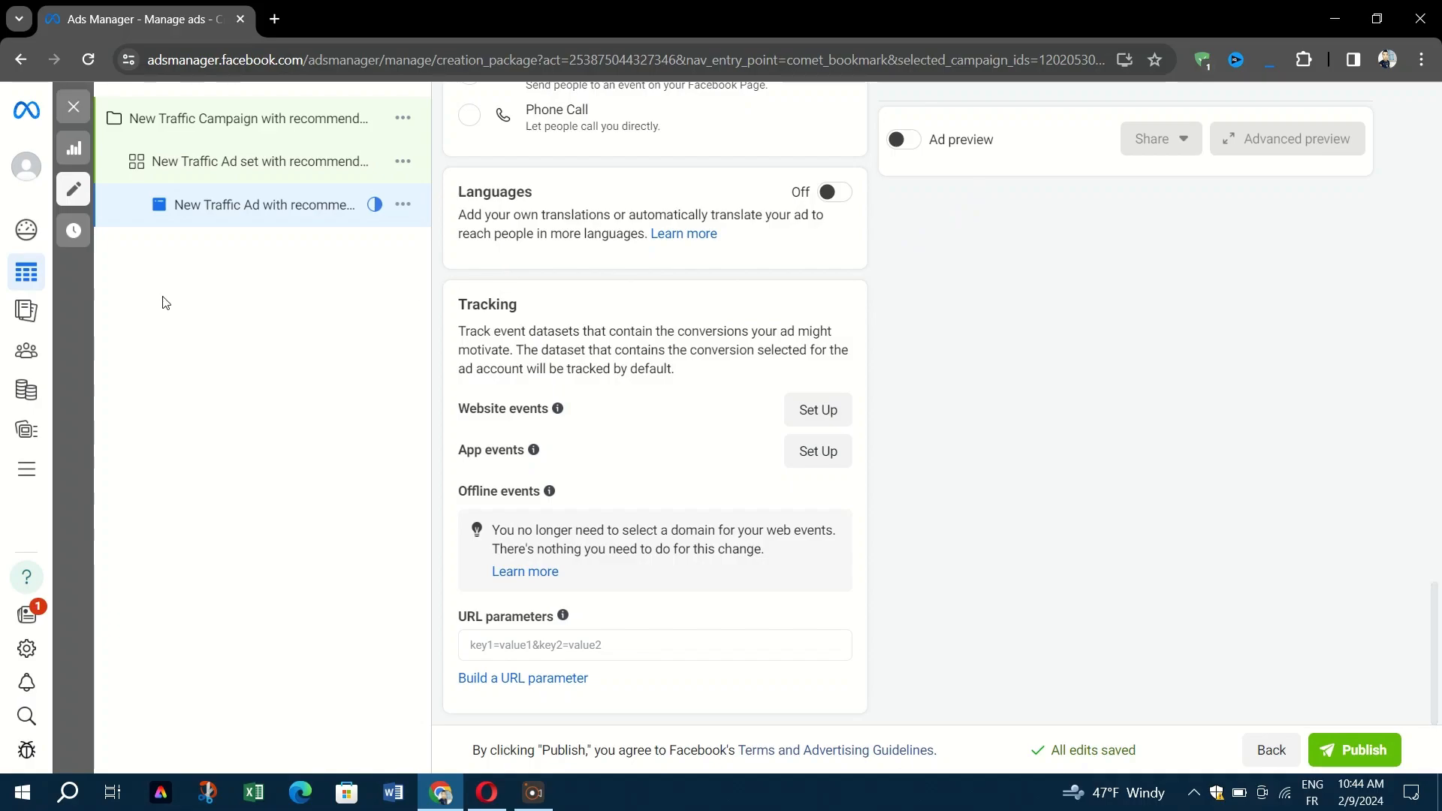
Go to Ads Reporting from the left navigation and dismiss the new exports tip.
mouse_move(45, 234)
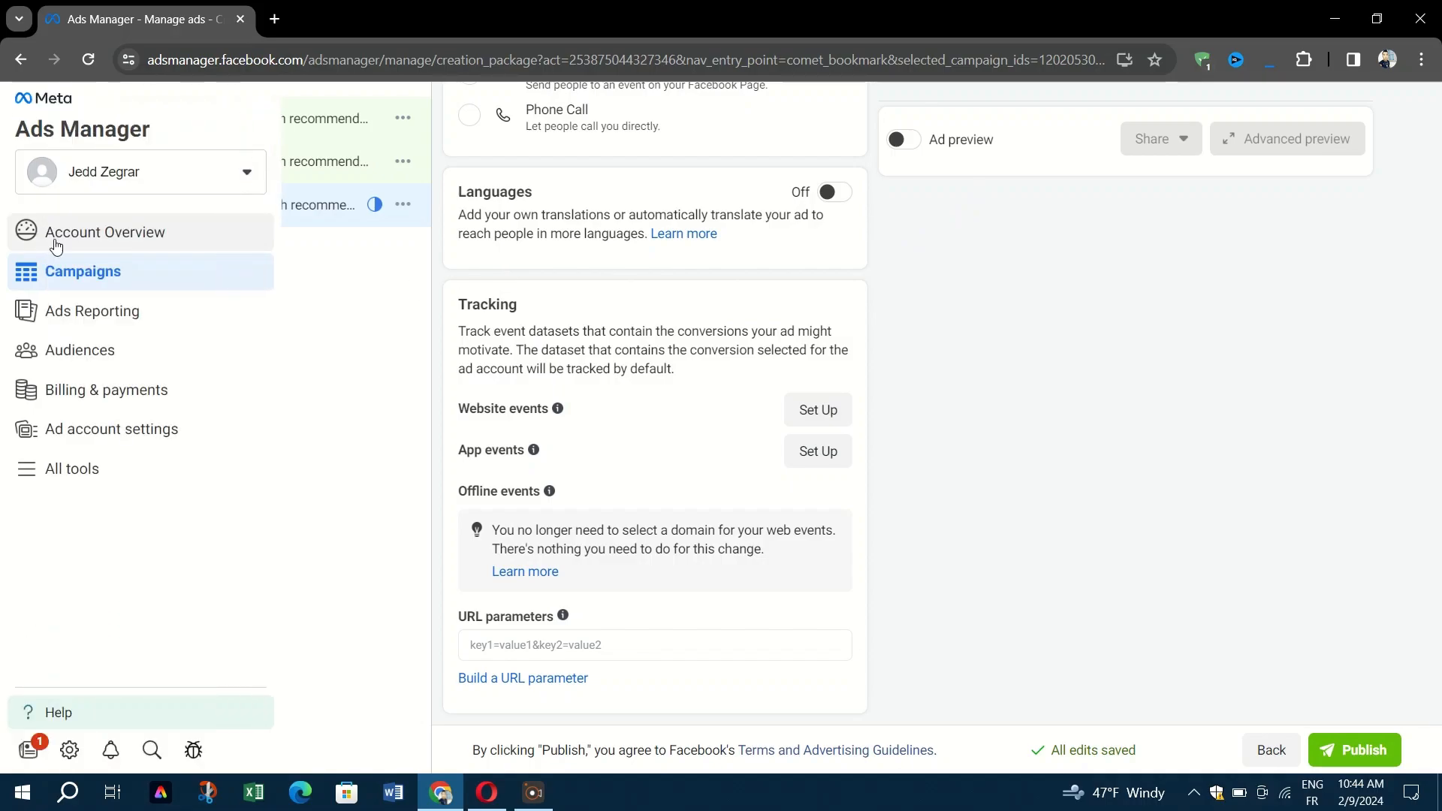
left_click(107, 314)
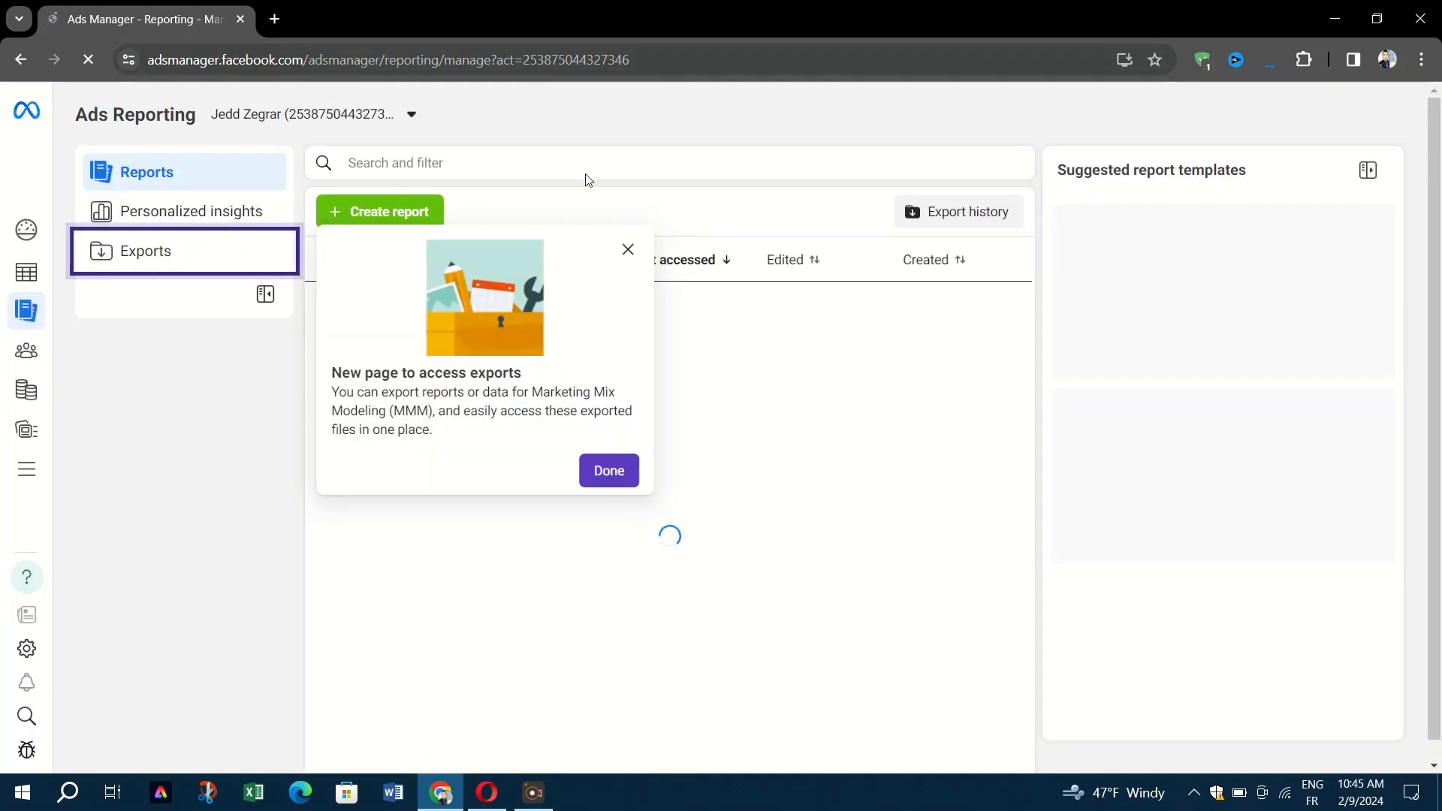
left_click(609, 473)
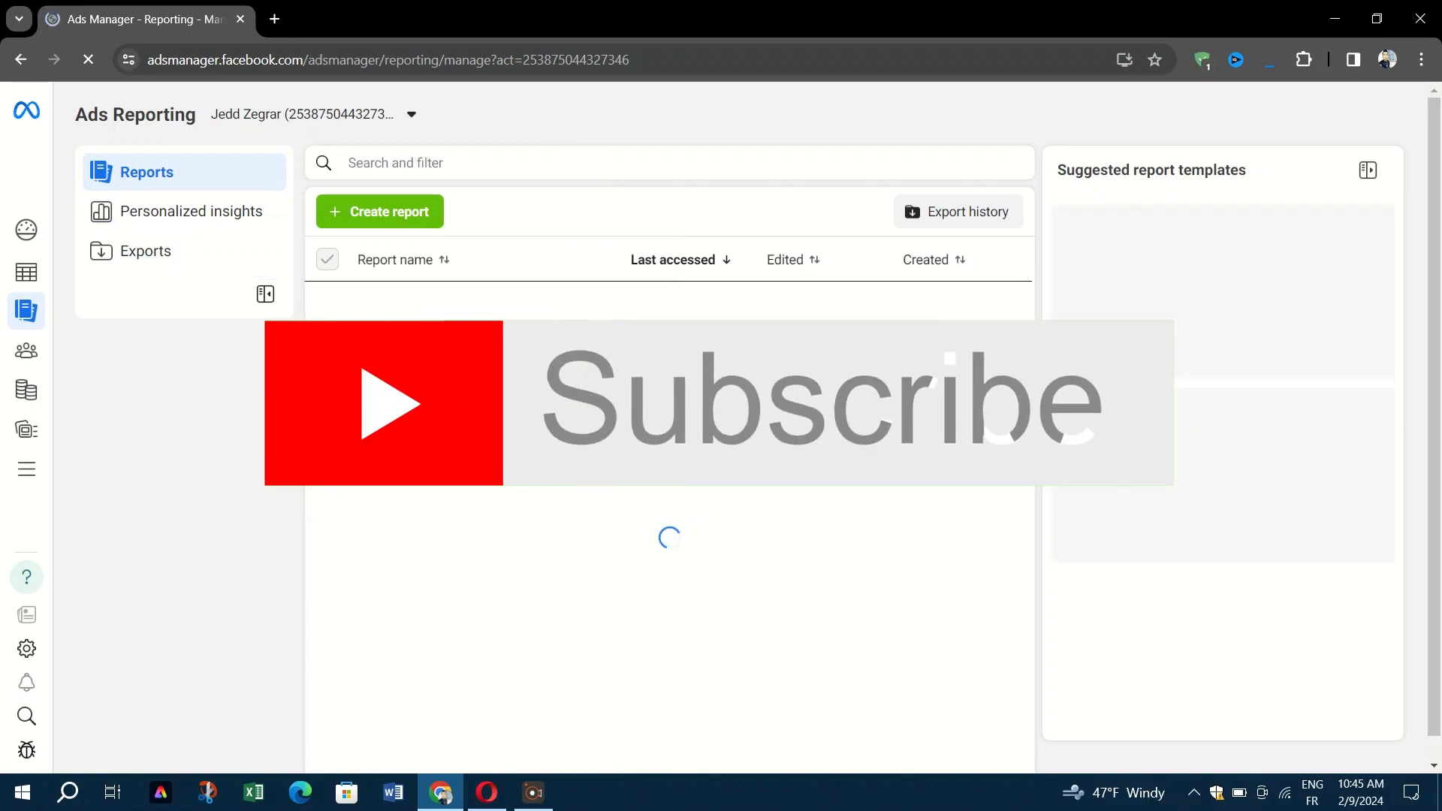